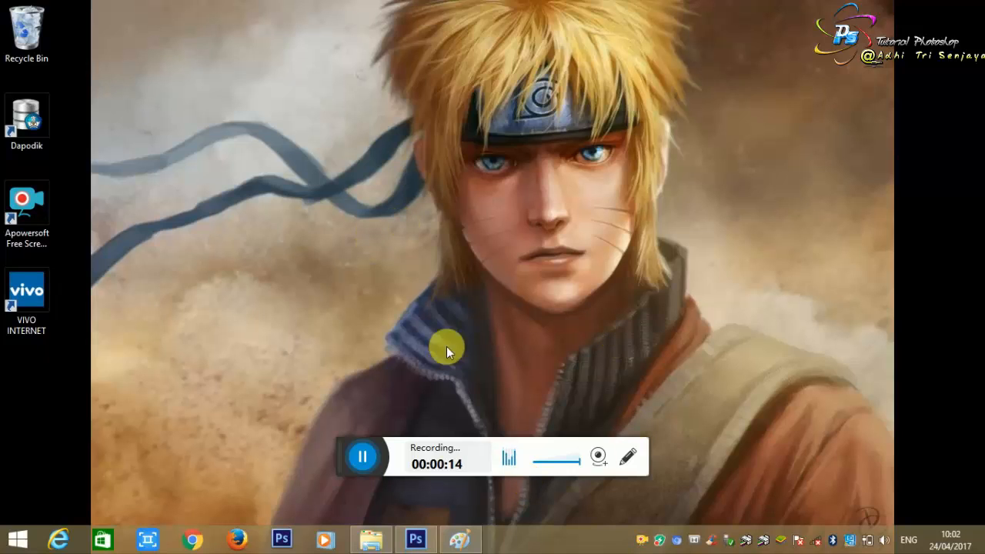
Step: Switch to Photoshop and close the floating Timeline
drag(347, 450, 502, 537)
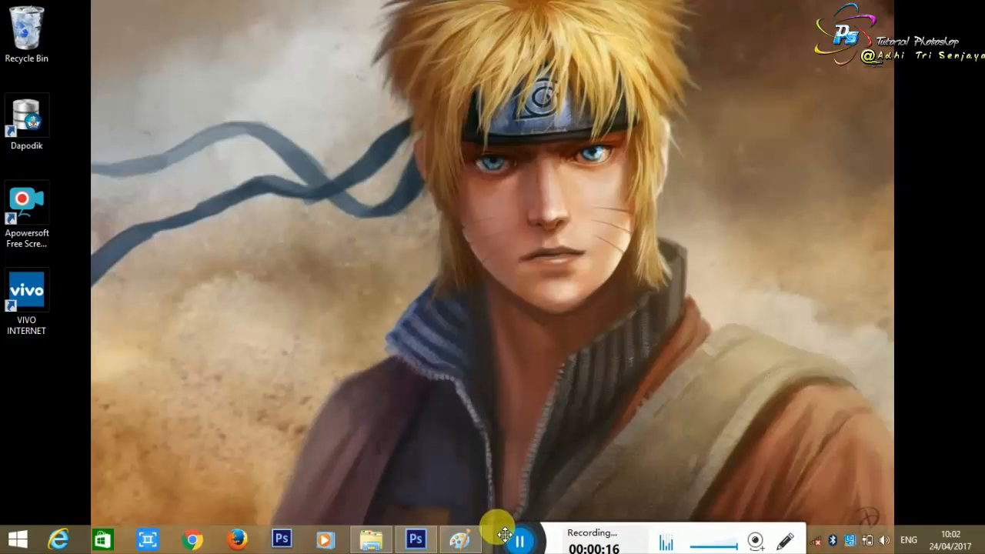
click(427, 542)
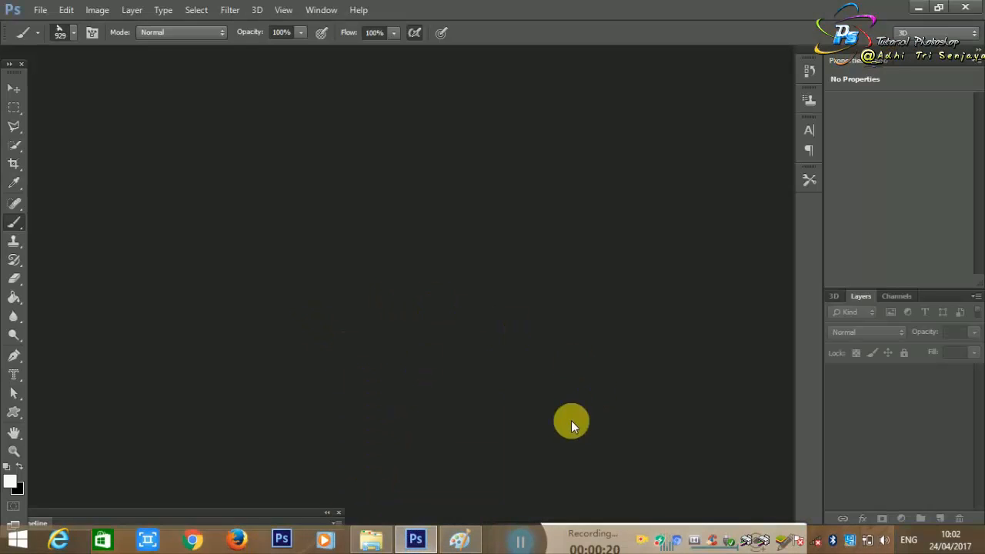
click(339, 514)
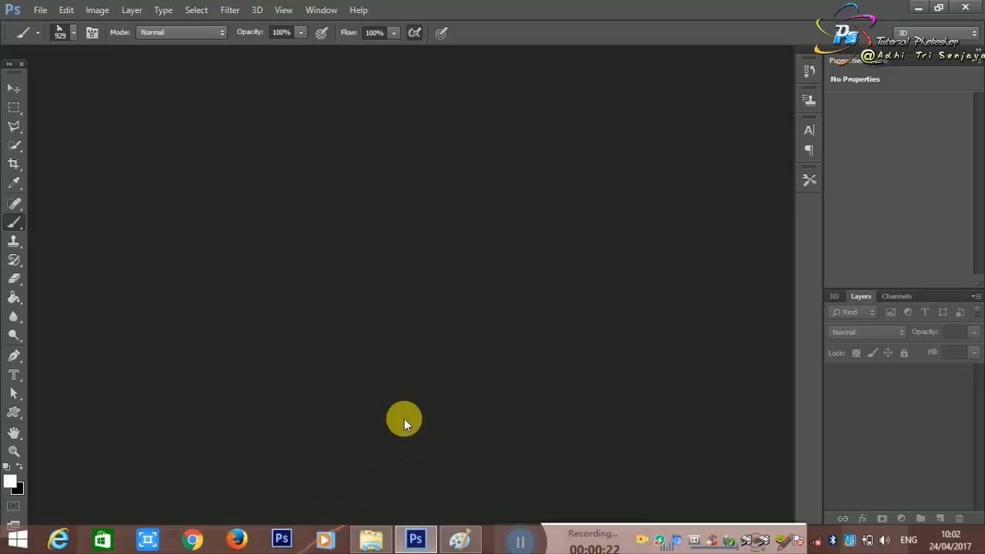
double_click(359, 325)
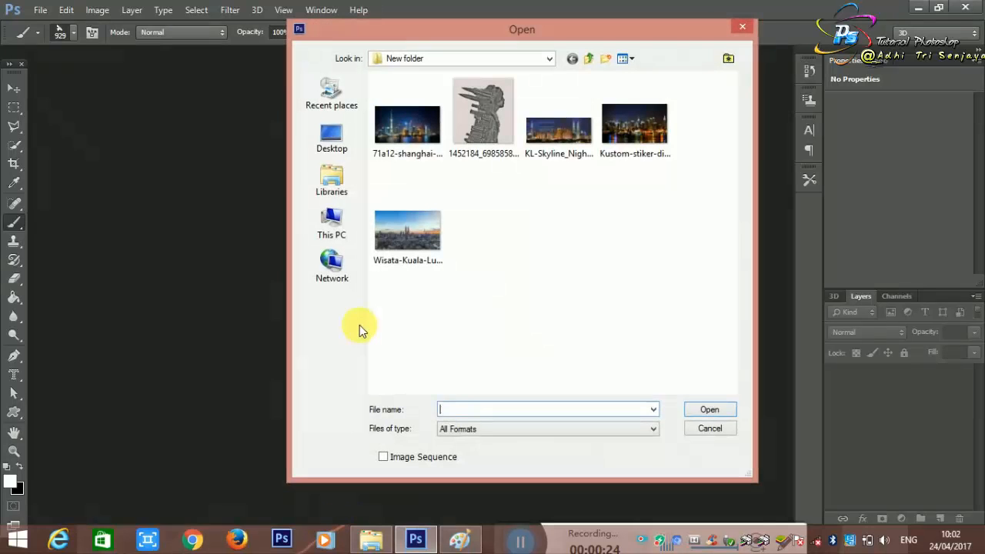
click(597, 60)
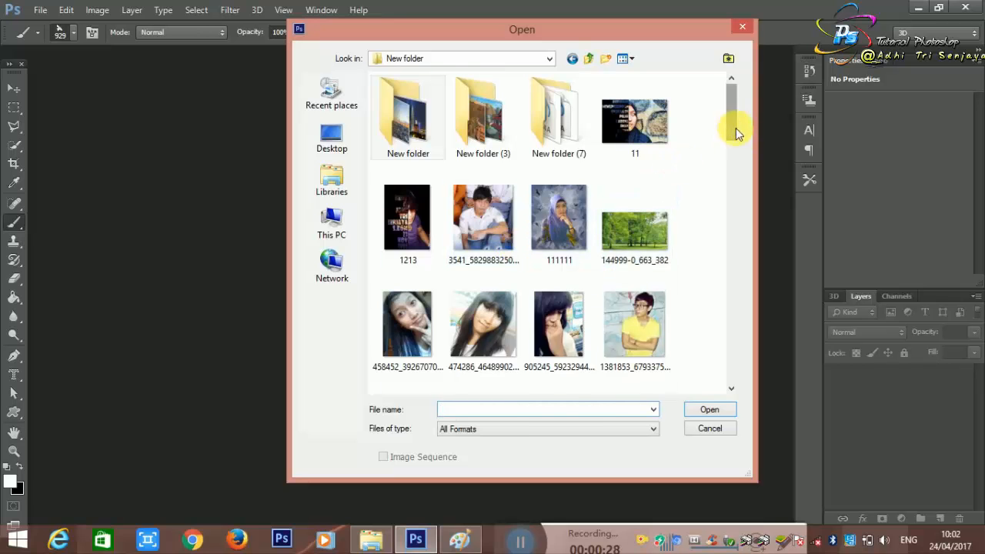
scroll(736, 131, down, 3)
double_click(632, 202)
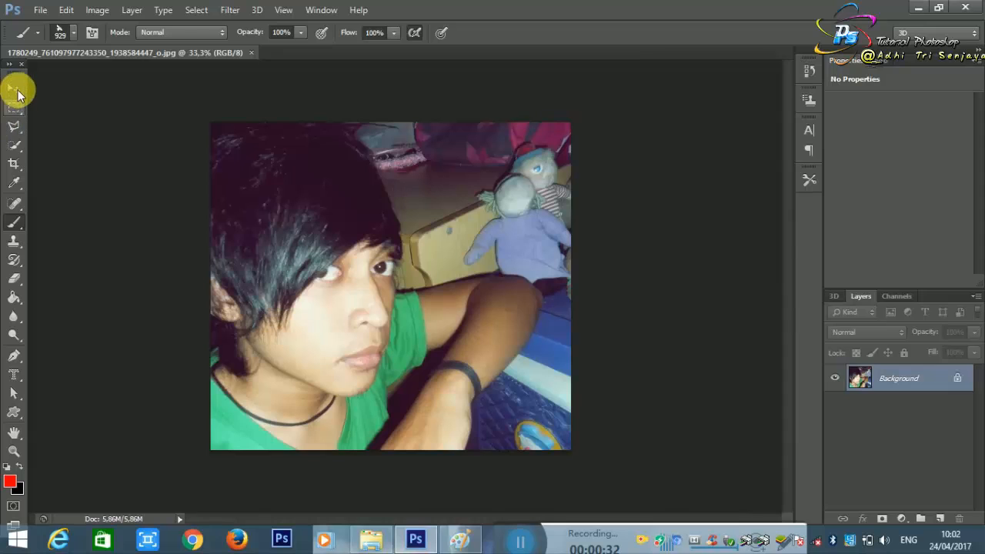
Step: Activate the Move tool and convert the locked Background into a regular layer, keeping the default name Layer 0
click(15, 91)
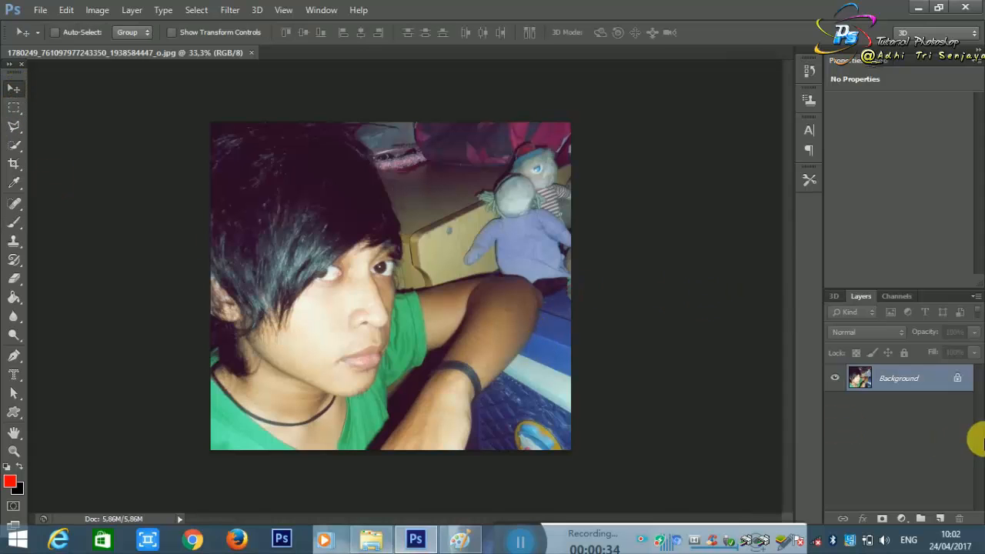
double_click(934, 388)
click(612, 171)
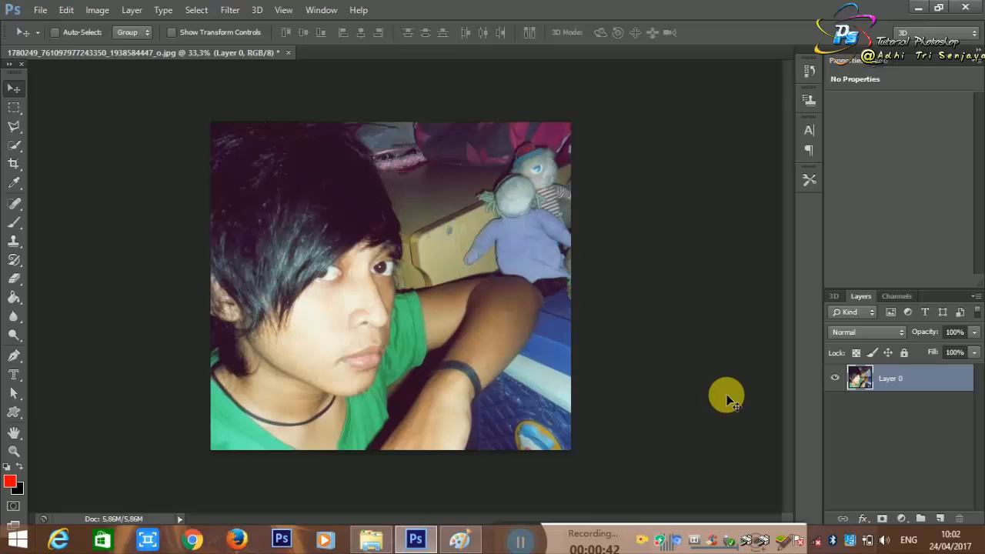
Step: Add a white-filled layer beneath the photo layer using the Paint Bucket and hide the photo layer
click(949, 523)
drag(901, 387, 905, 416)
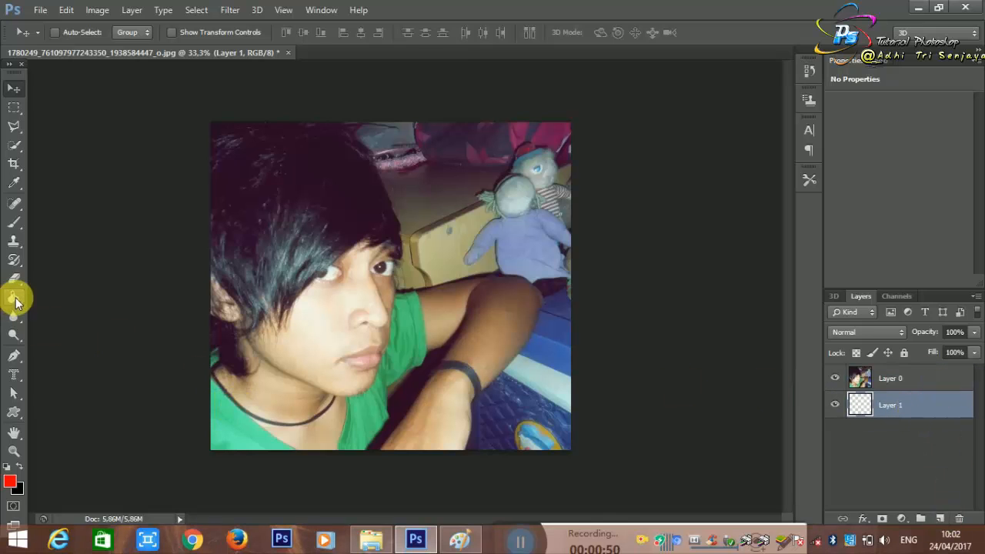
click(15, 298)
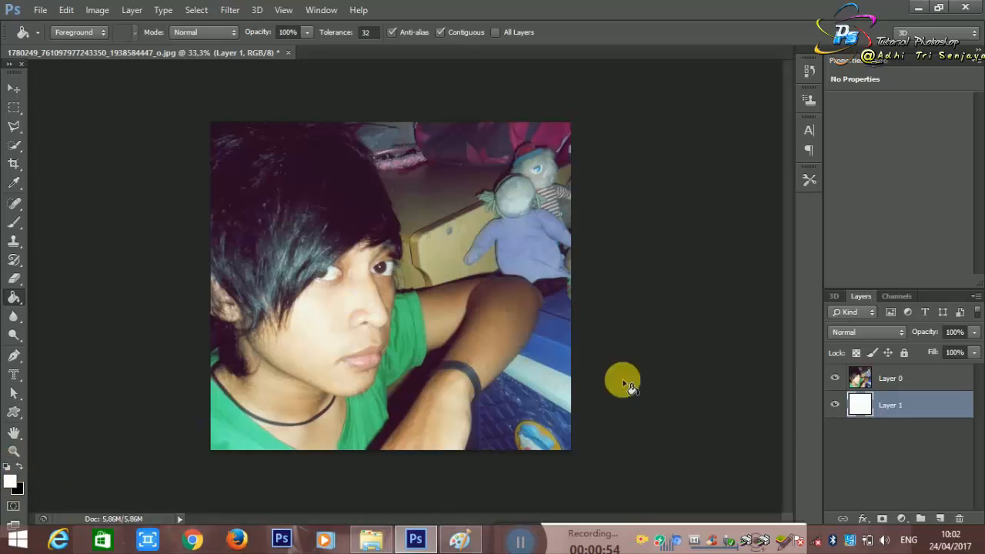
click(837, 379)
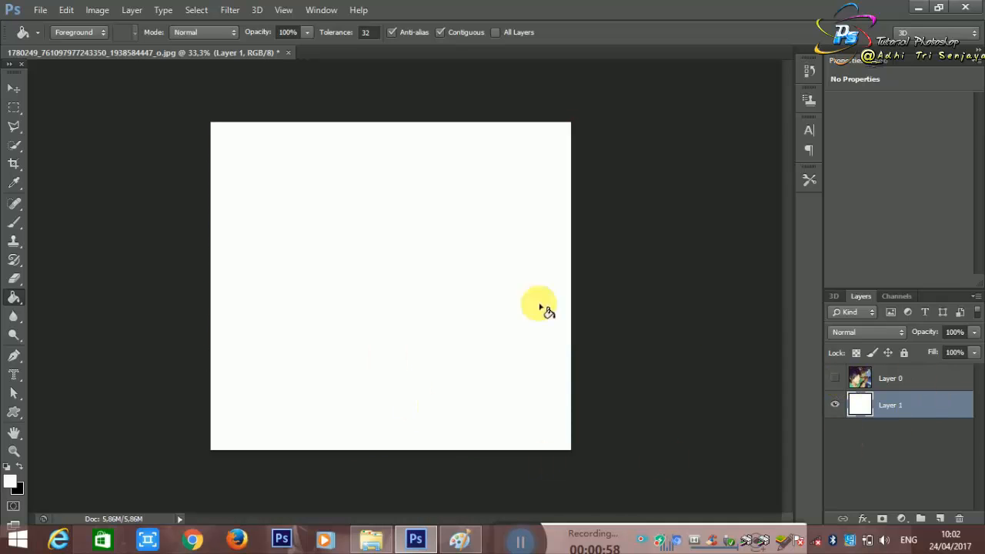
click(905, 521)
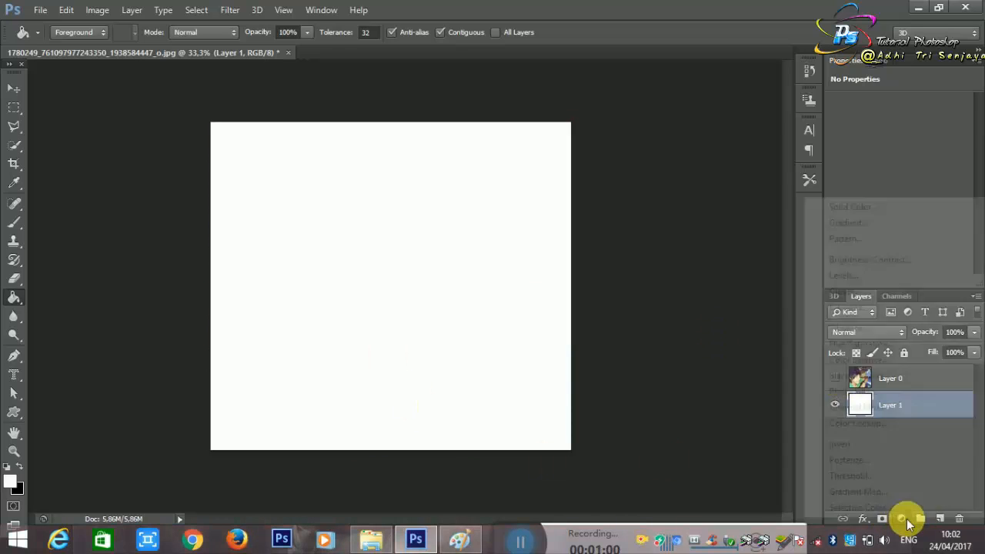
click(905, 521)
click(907, 524)
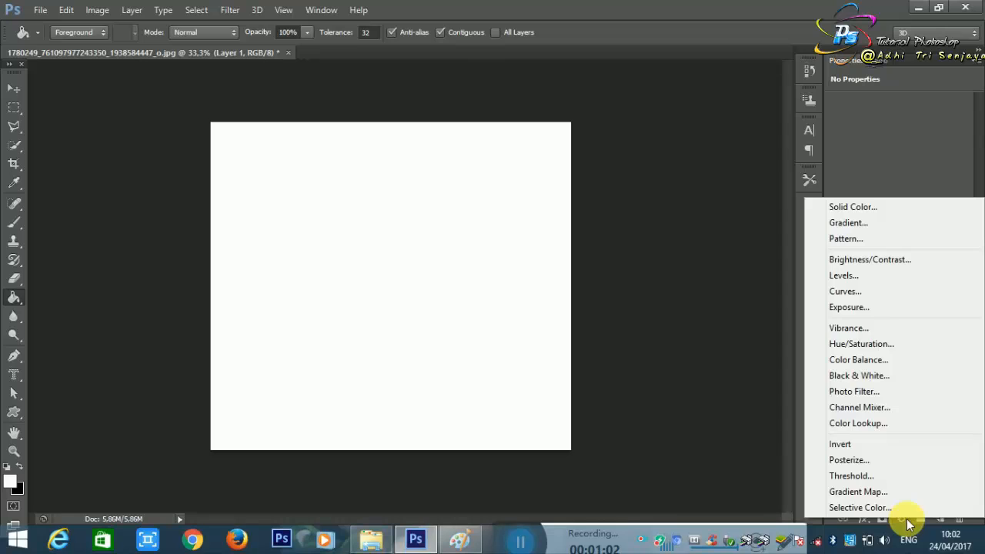
click(906, 523)
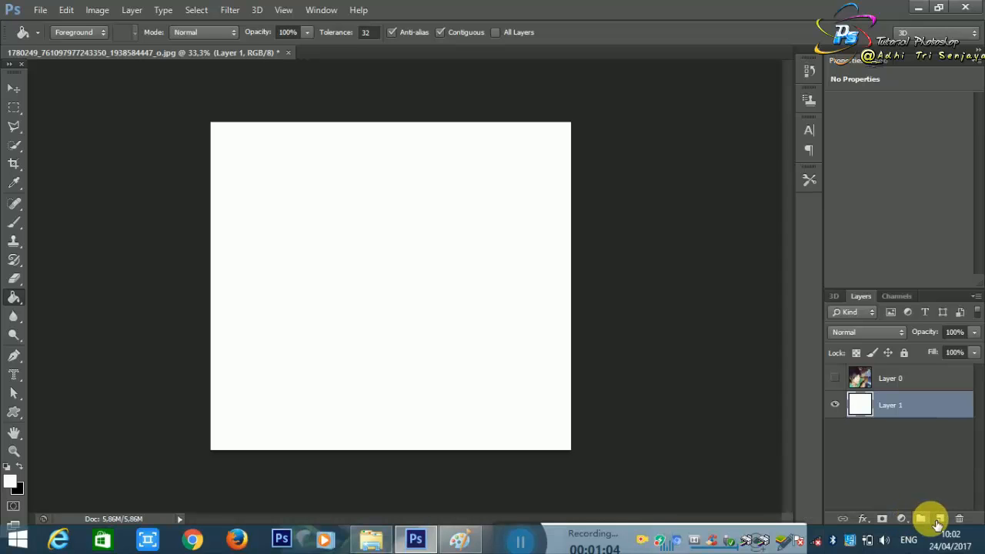
Step: Add a layer above the white one and draw a white-to-transparent radial gradient on it from the canvas's upper middle downward
click(941, 522)
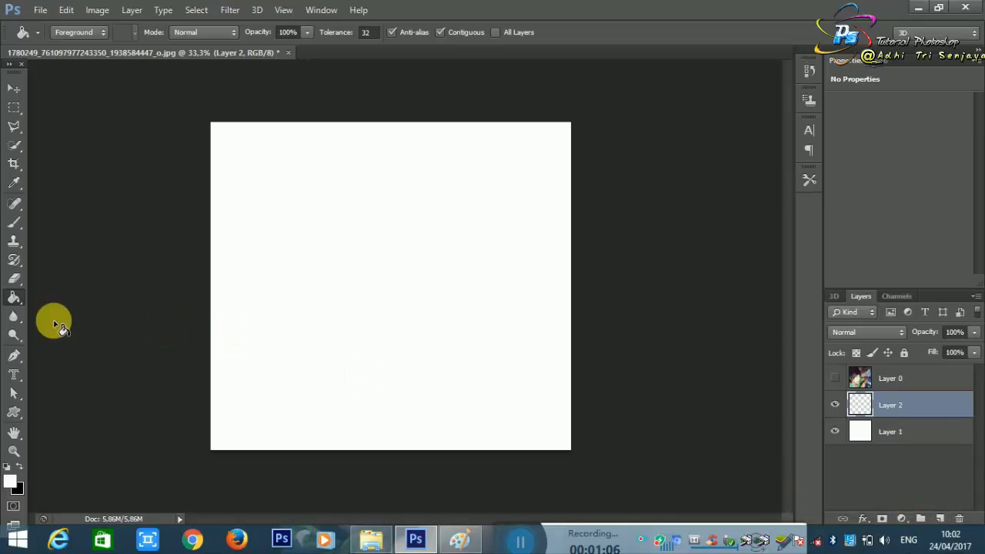
right_click(14, 299)
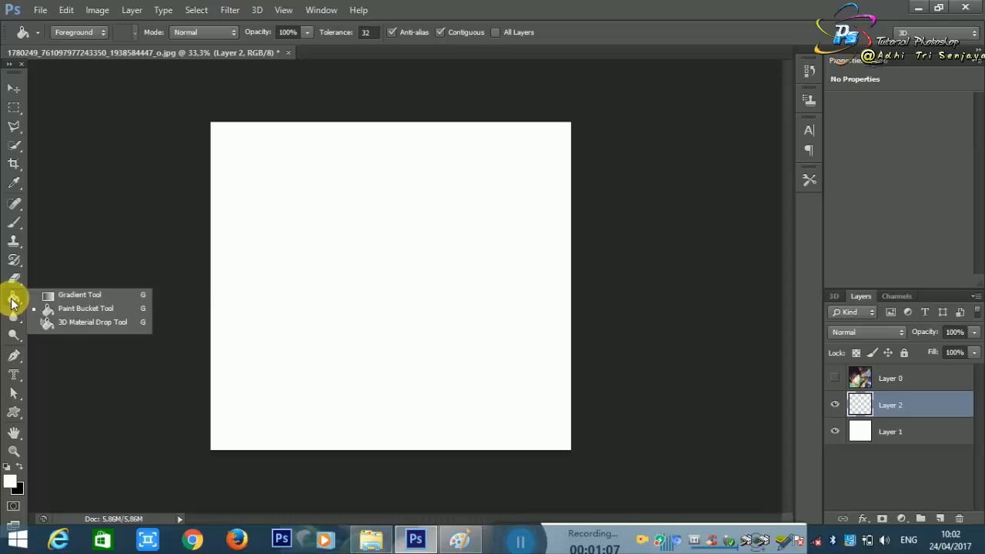
click(57, 297)
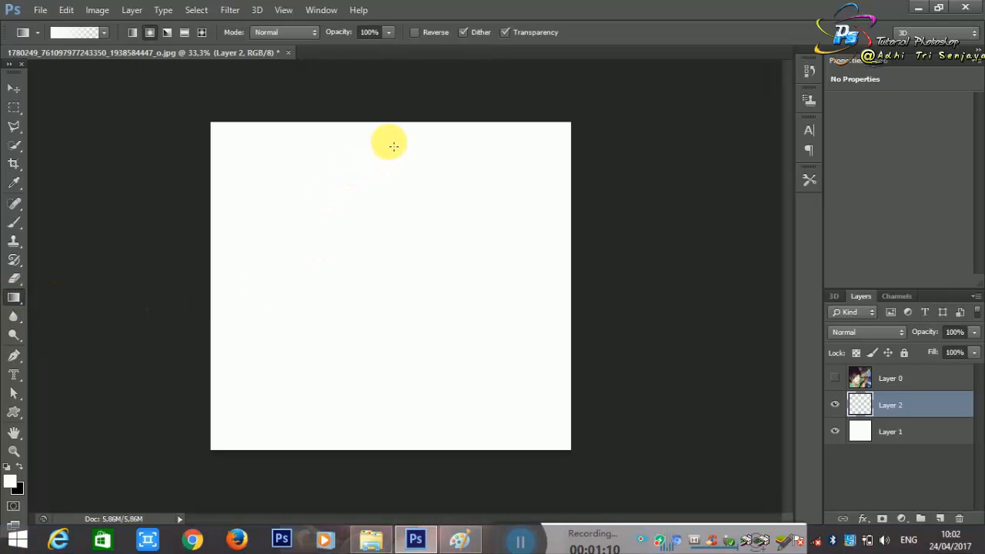
drag(388, 142, 398, 497)
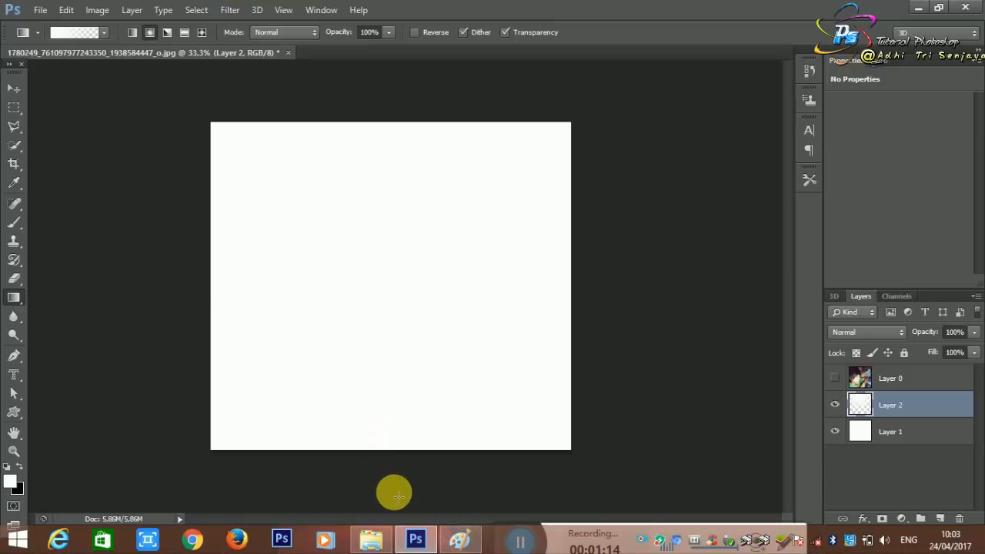
Step: Change the foreground colour to black and draw a black-to-transparent radial gradient from the canvas's upper middle past its lower edge
click(103, 31)
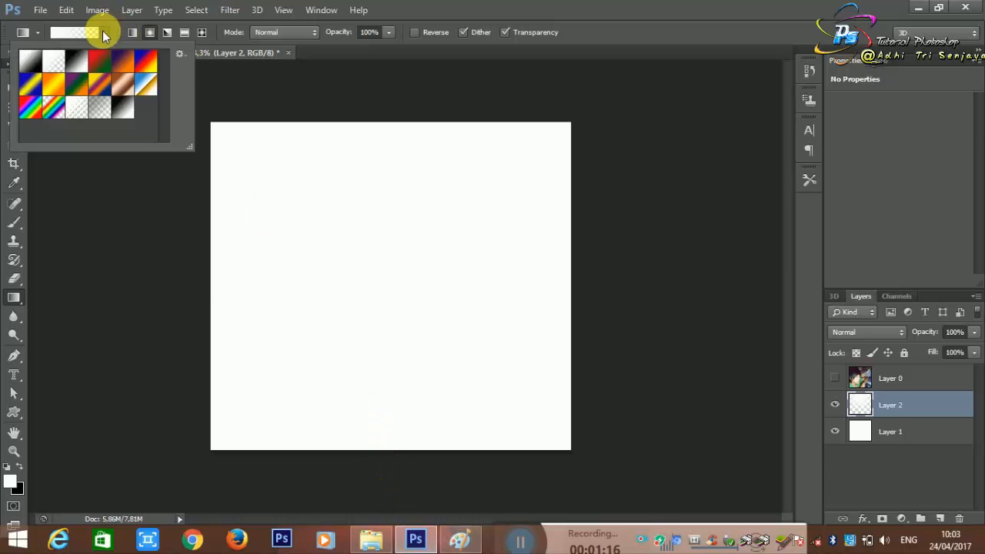
click(103, 31)
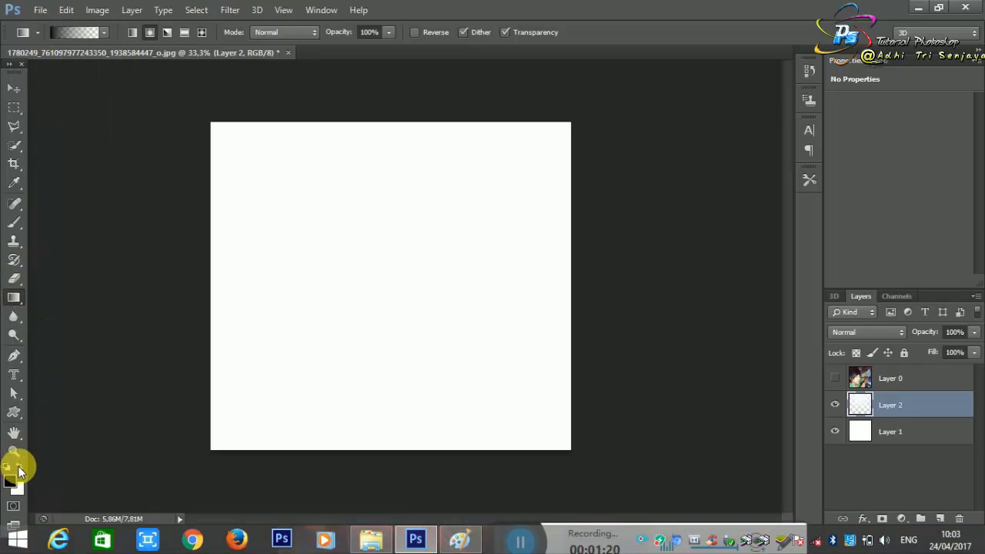
drag(382, 157, 387, 512)
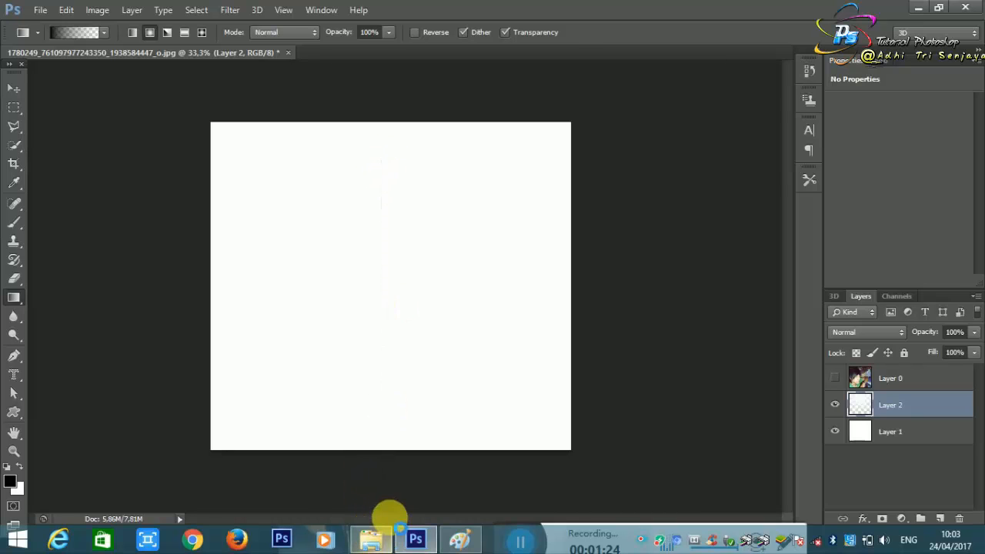
Step: Try a lower opacity on the gradient layer and return it to 100%
click(973, 333)
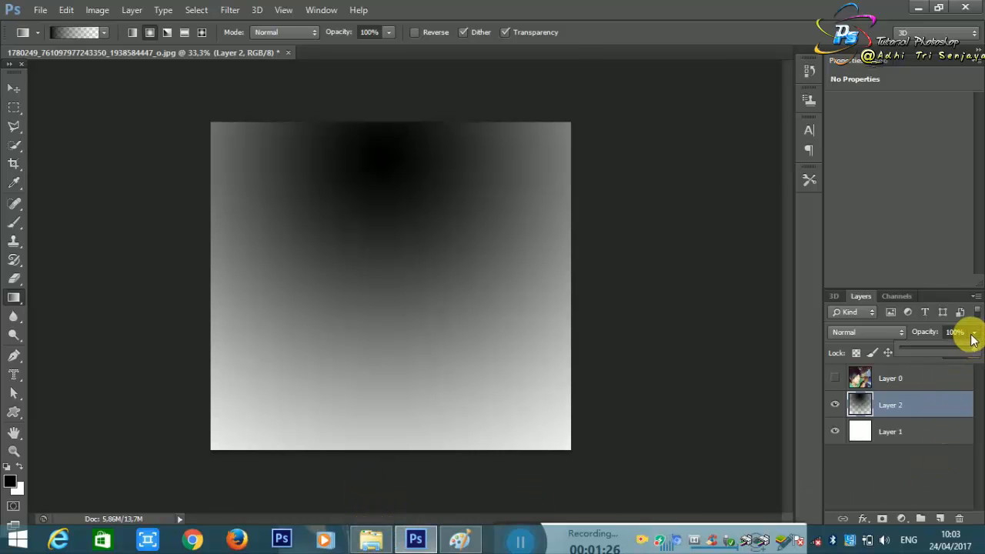
drag(957, 355, 955, 355)
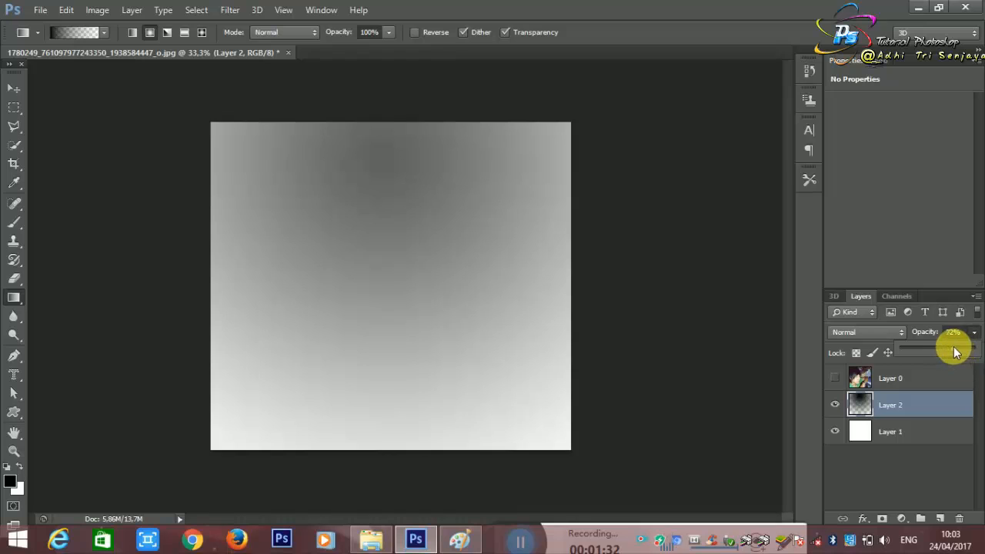
drag(955, 351, 976, 347)
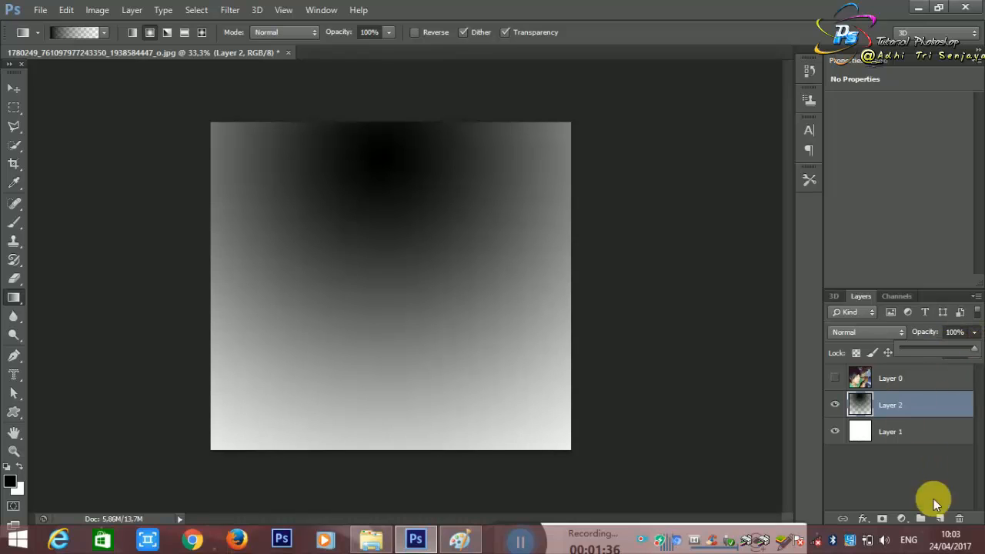
Step: Replace the gradient layer with a new one holding a black-to-transparent radial gradient centred slightly above the canvas middle
click(959, 518)
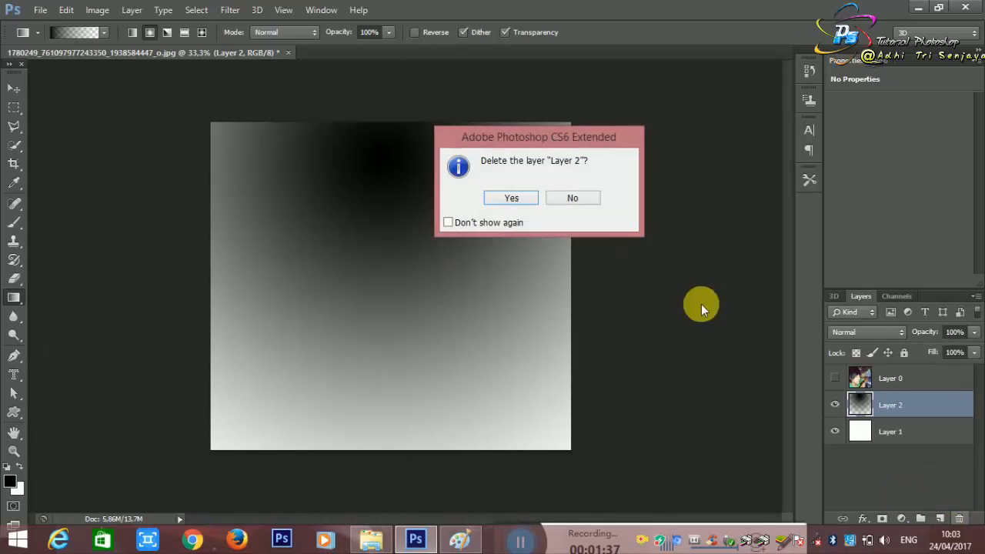
click(531, 199)
click(938, 517)
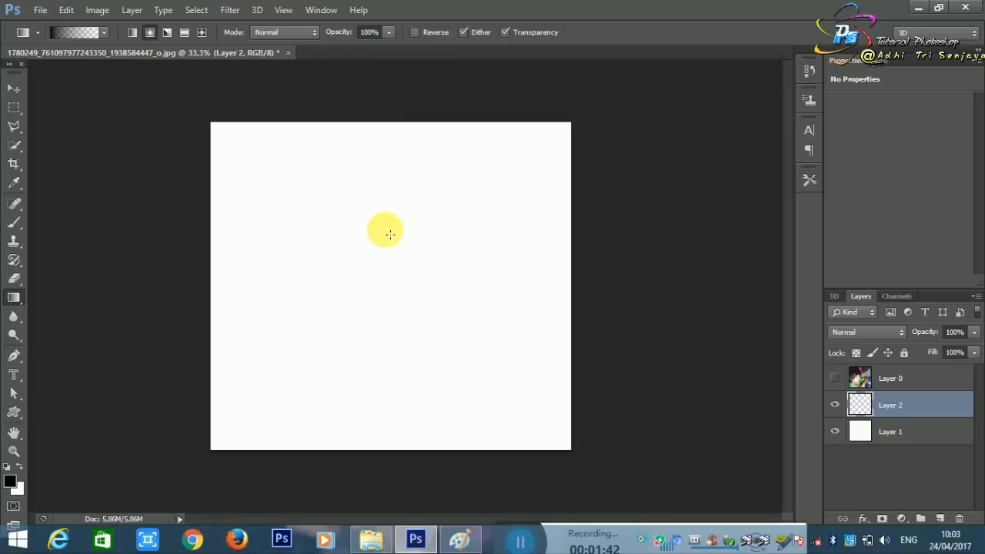
drag(392, 229, 400, 531)
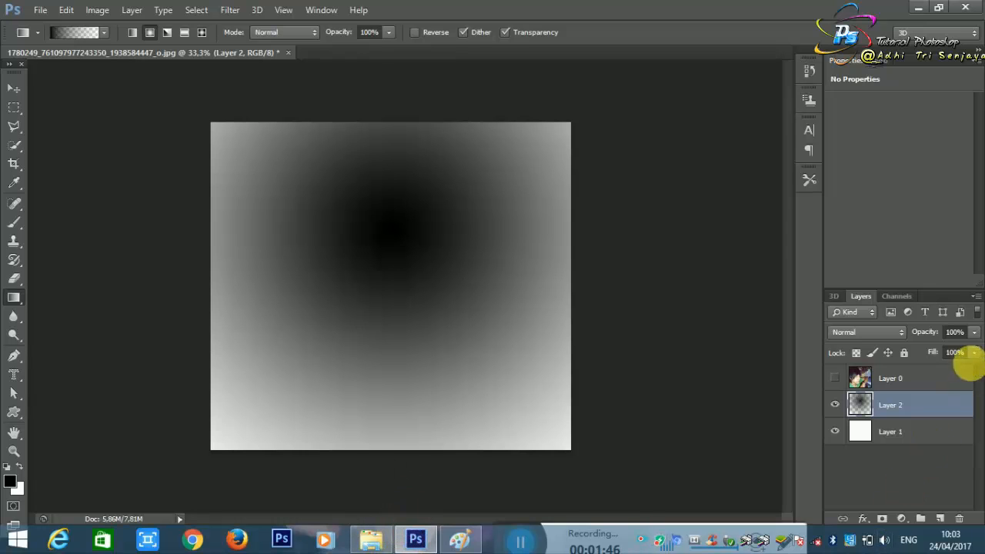
Step: Set the gradient layer's opacity to 58% and show the photo layer again
click(974, 332)
drag(953, 353, 946, 353)
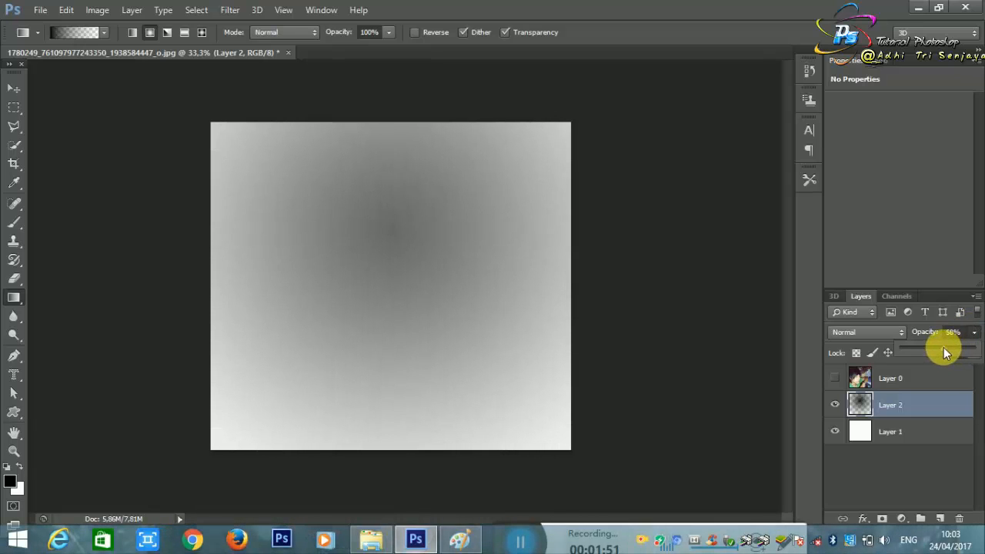
click(842, 376)
click(835, 377)
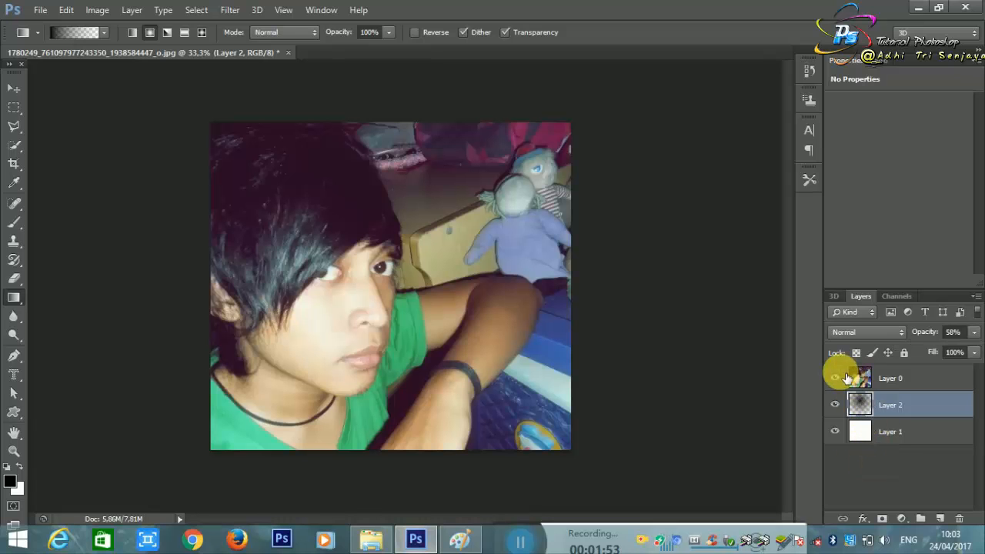
Step: Add a layer mask to the photo layer (Layer 0) and fill the mask with black using the Paint Bucket
click(883, 519)
key(ctrl+z)
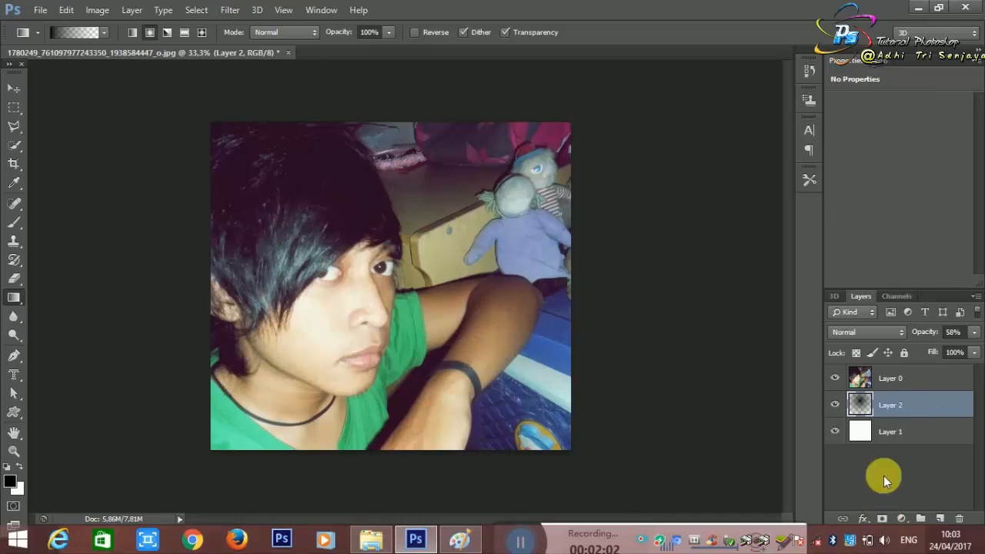
click(898, 379)
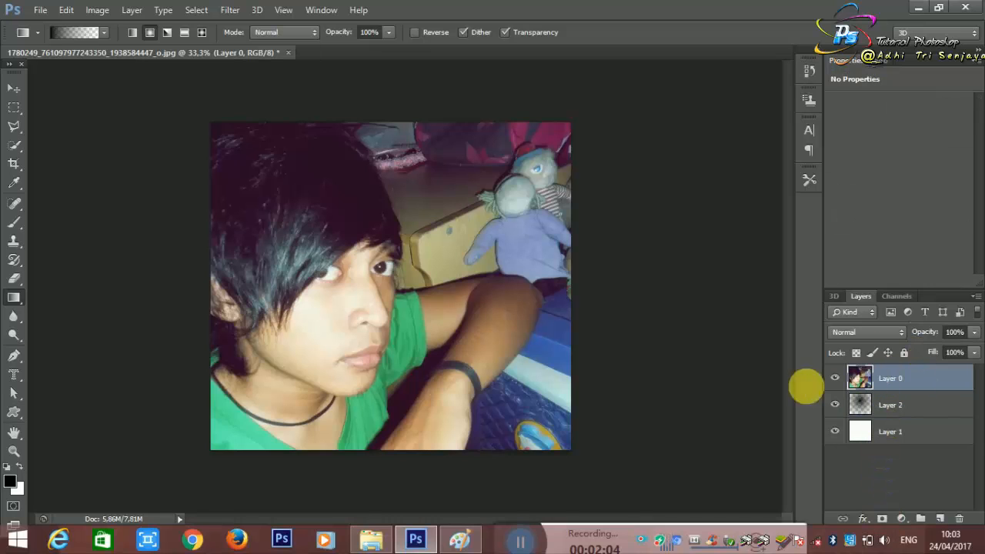
click(883, 519)
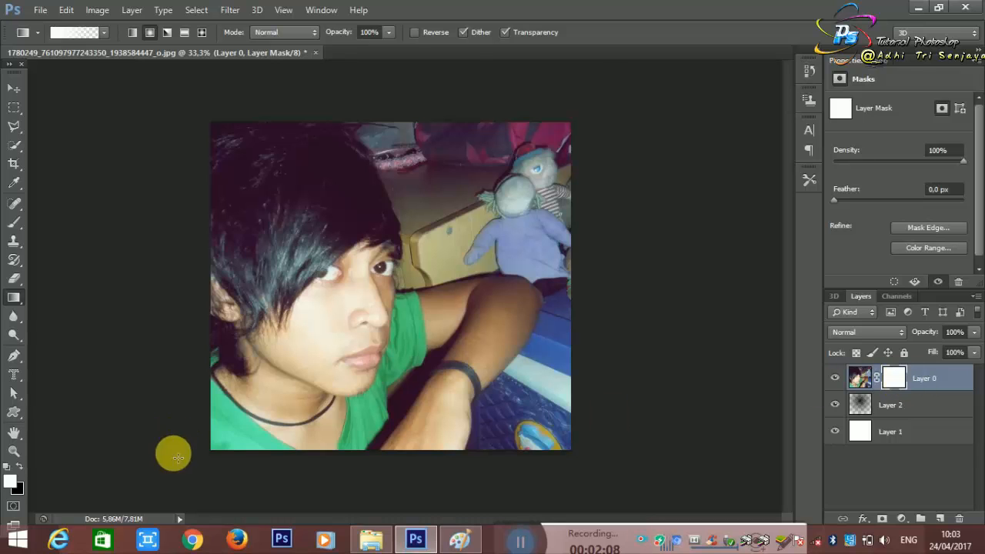
right_click(15, 298)
click(56, 314)
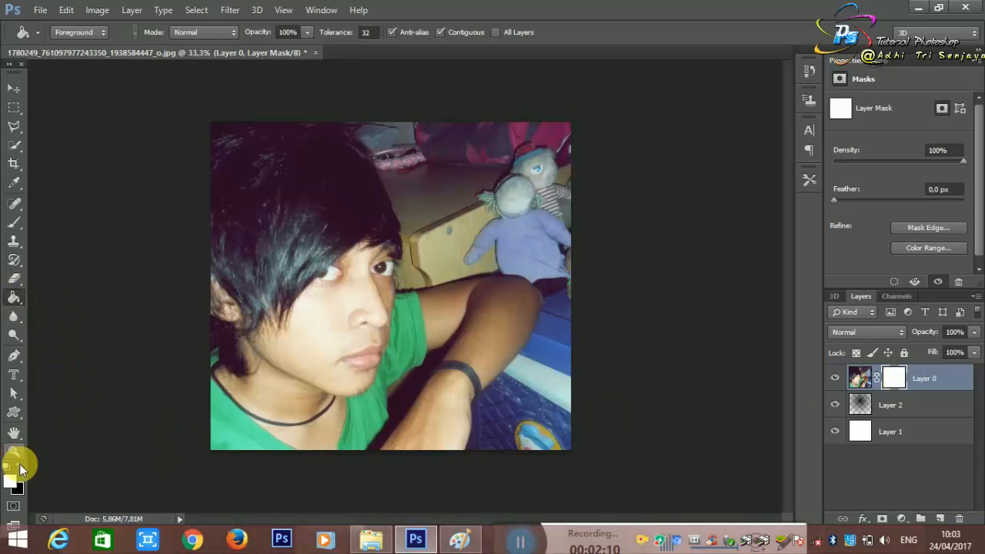
click(8, 466)
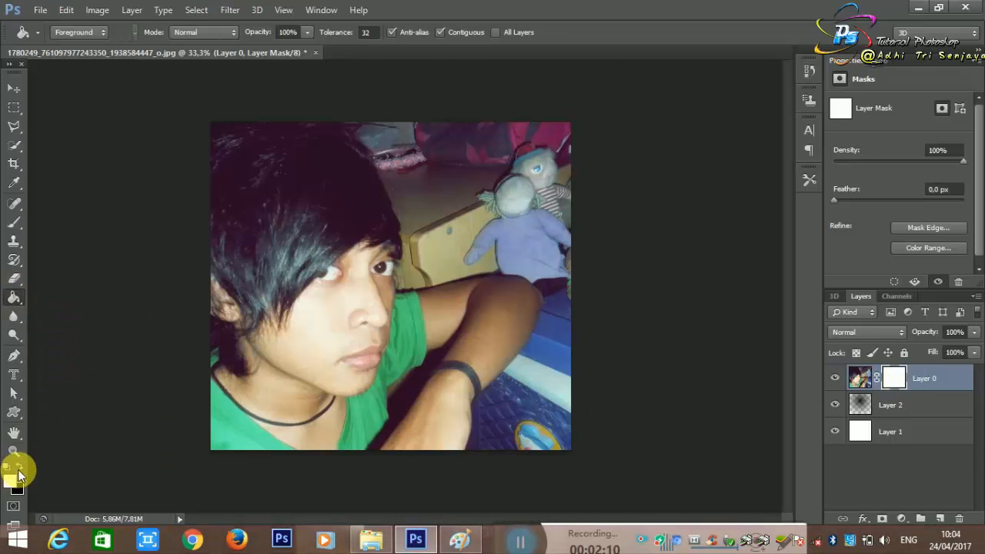
click(354, 313)
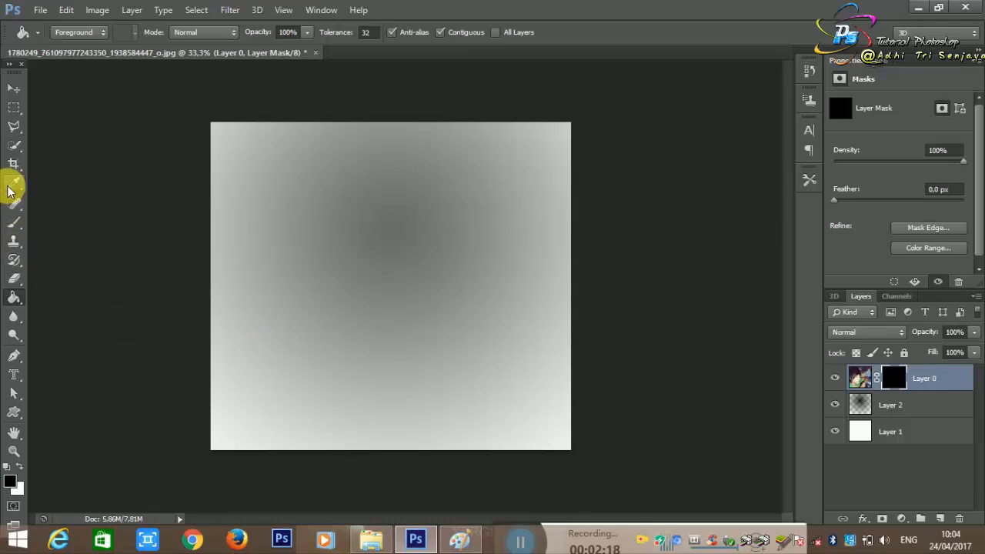
Step: Switch to the Brush tool with white as foreground and try a 2500 px glass-shard brush stamp on the Layer 0 mask
click(15, 221)
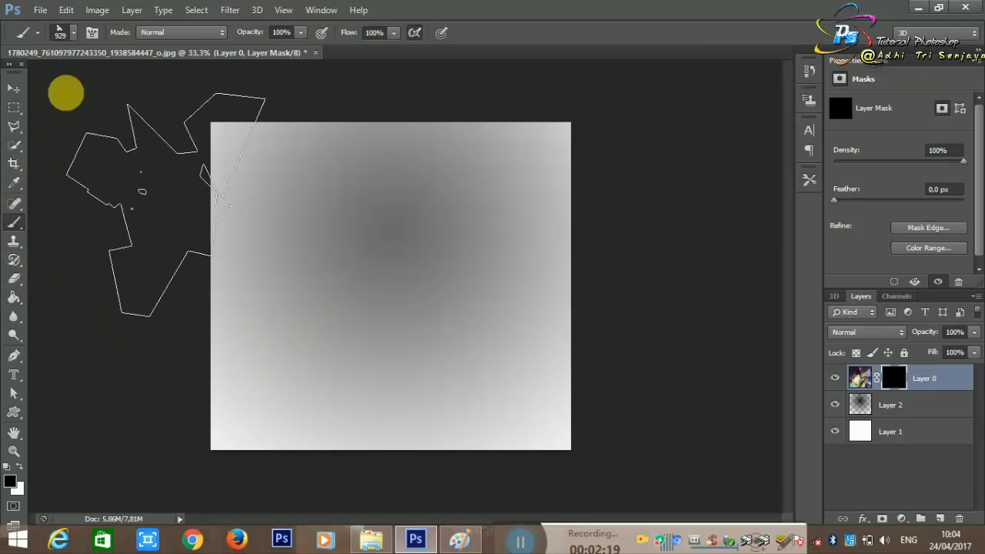
click(74, 35)
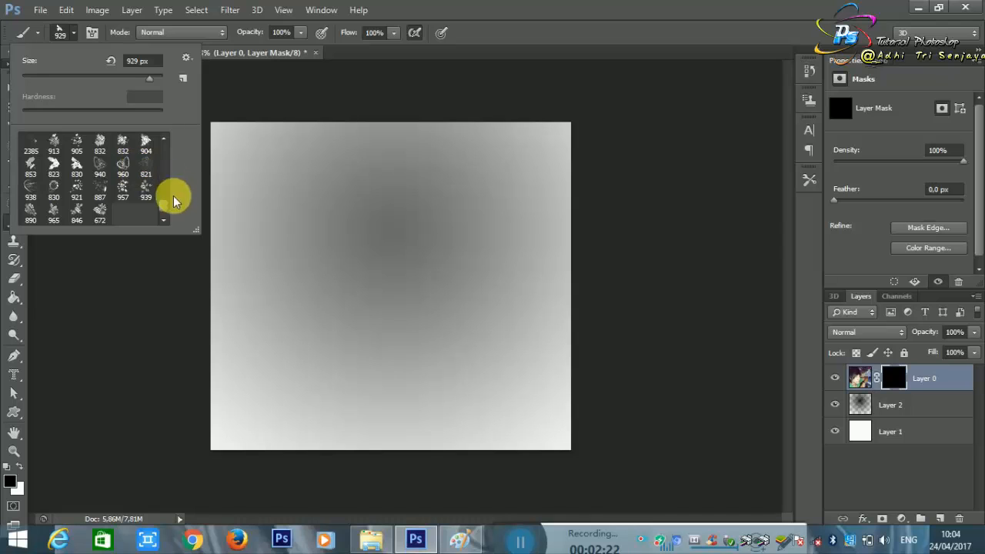
drag(163, 204, 156, 188)
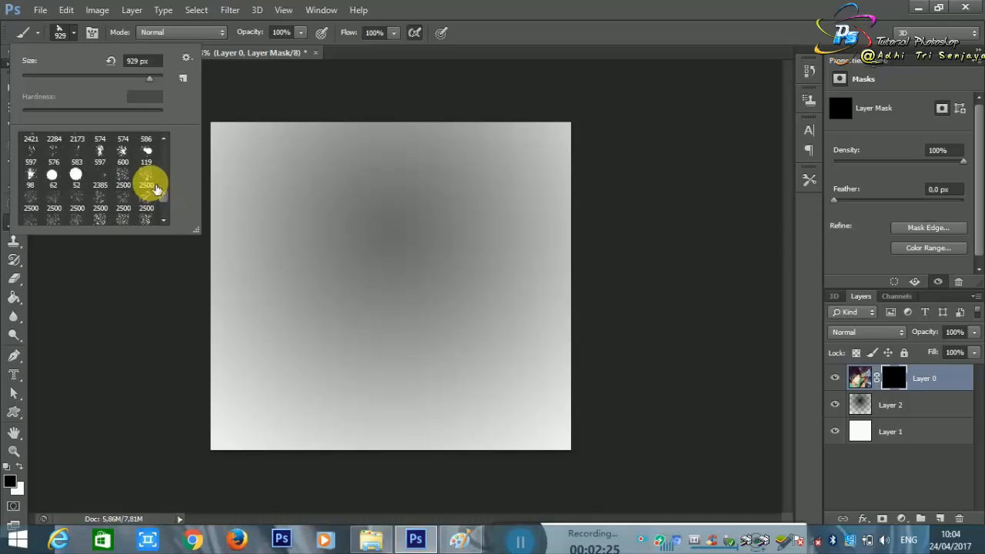
click(147, 194)
click(319, 269)
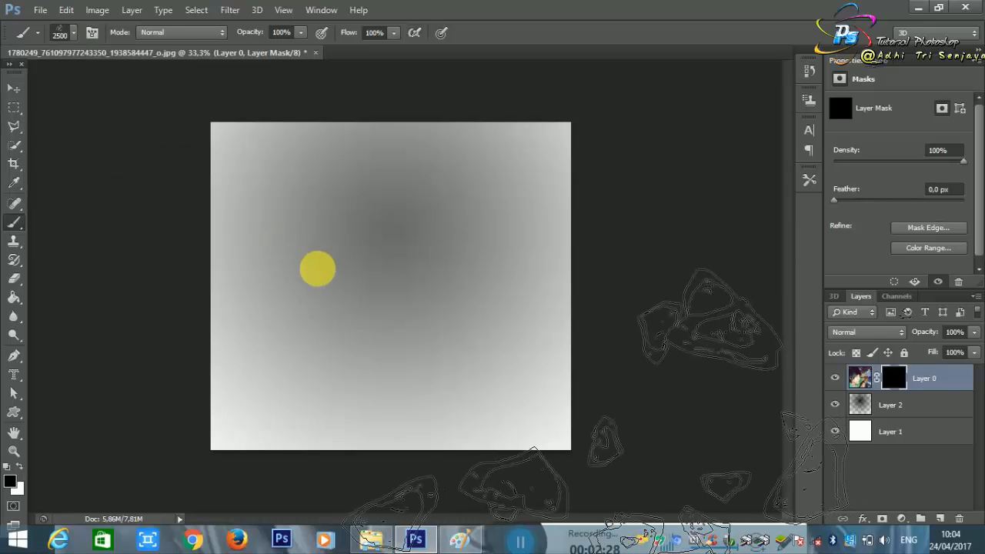
click(19, 467)
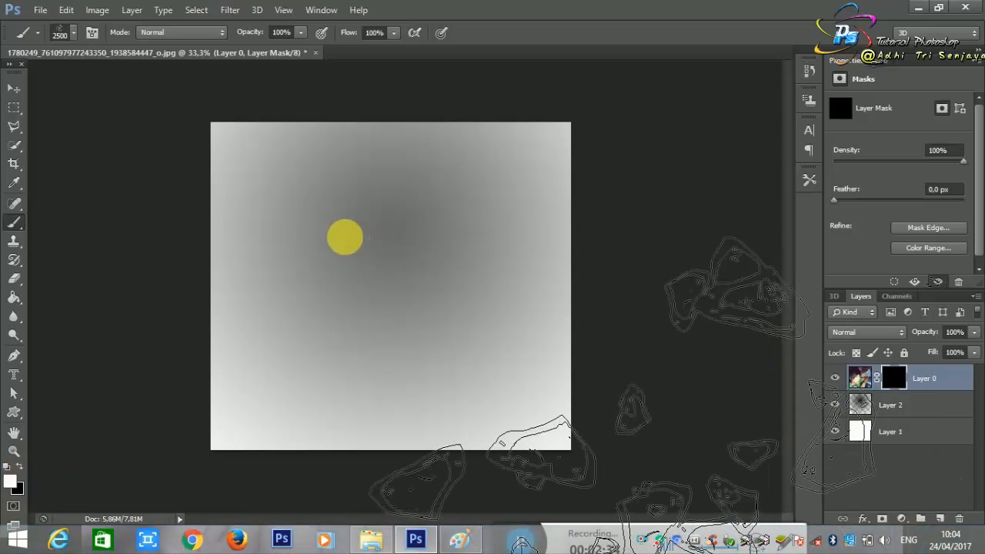
click(386, 229)
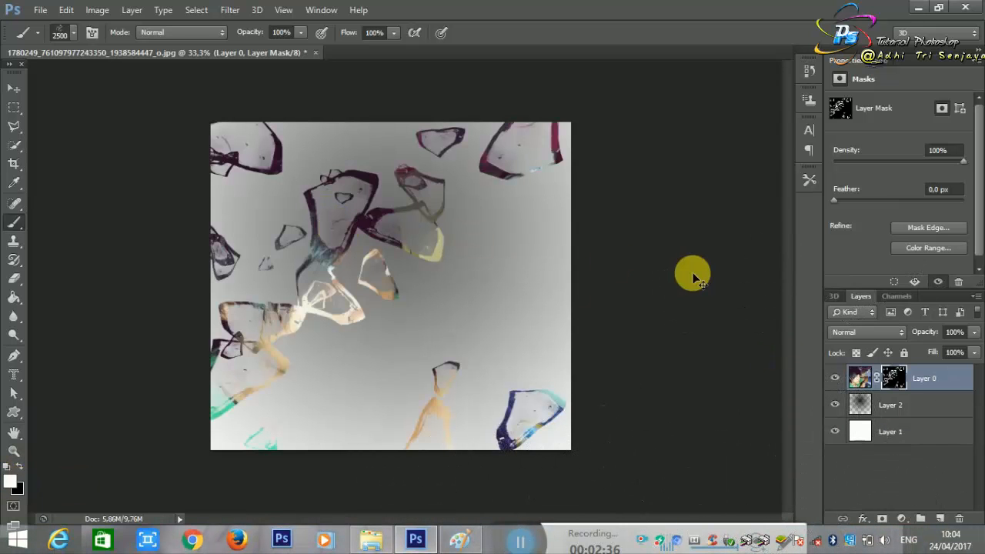
key(ctrl+z)
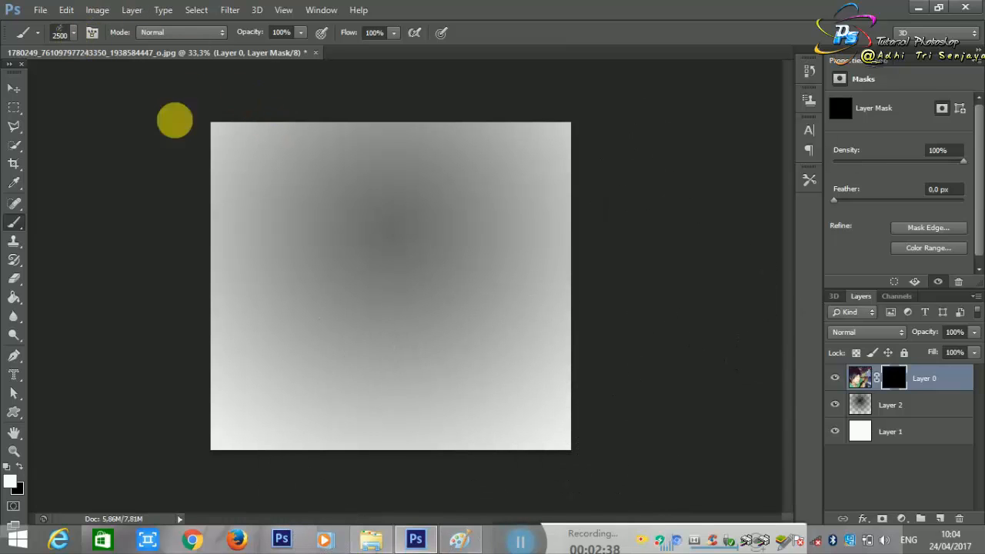
Step: Browse the brush presets, trying several splatter shapes, and choose the 1157 px paint-splatter brush
right_click(308, 195)
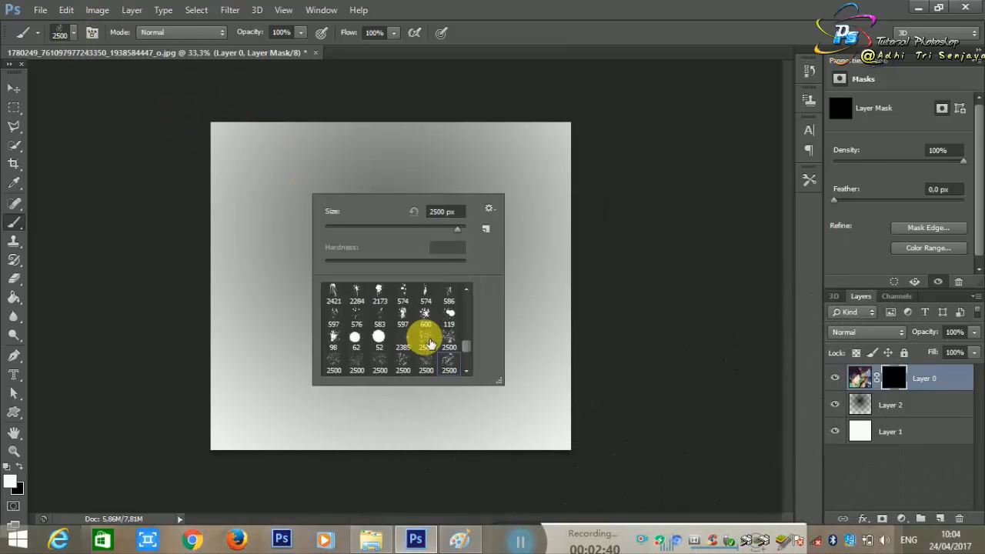
scroll(399, 344, up, 1)
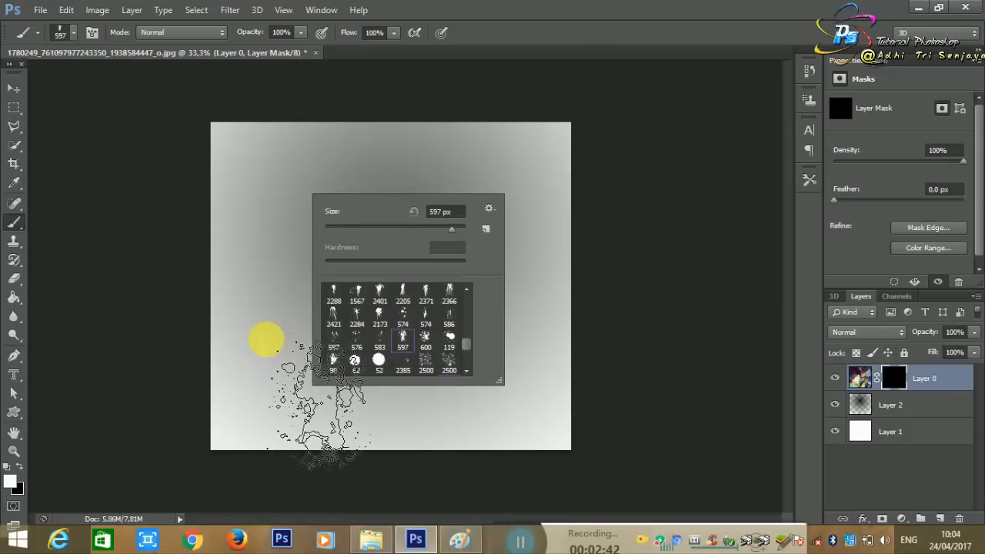
scroll(378, 346, up, 2)
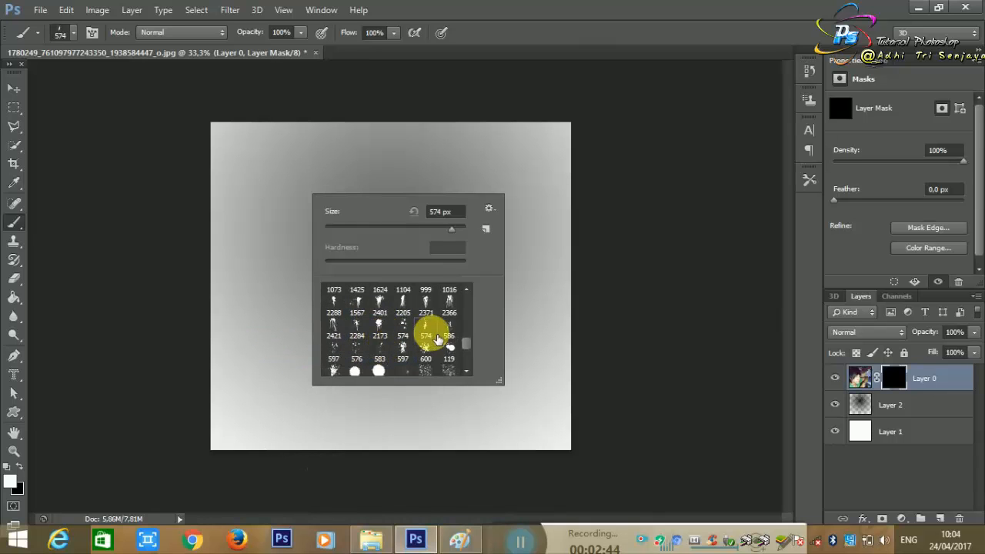
click(448, 337)
scroll(369, 339, up, 3)
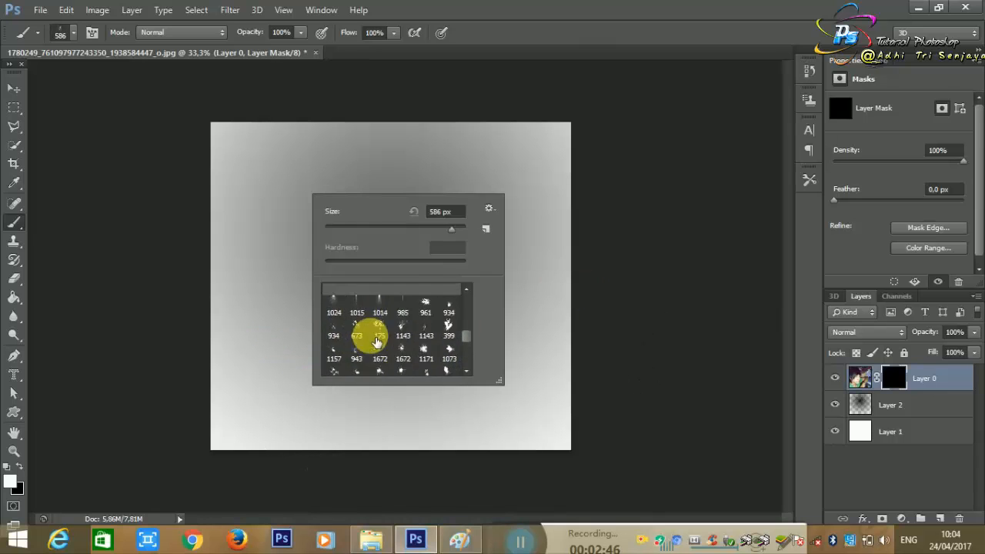
scroll(377, 343, up, 1)
click(405, 343)
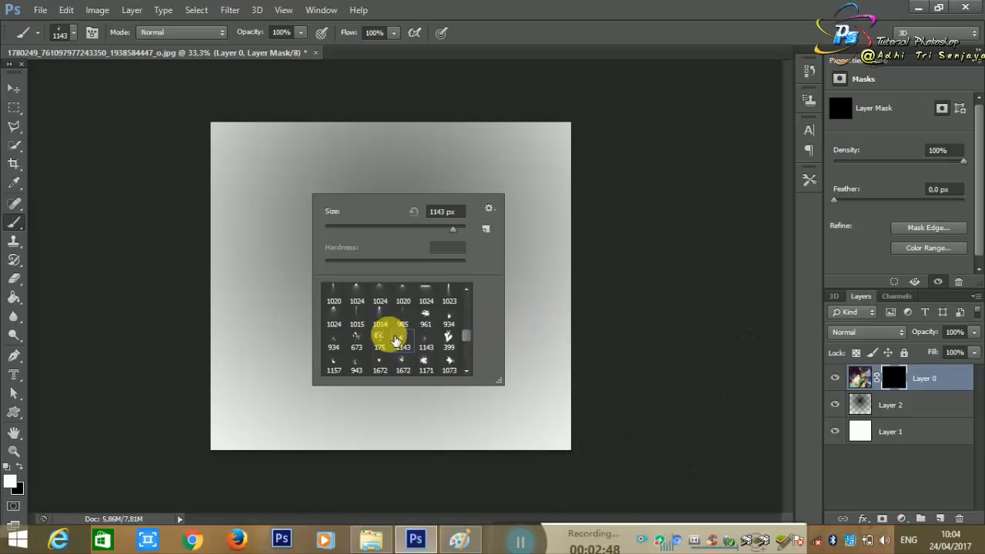
click(334, 362)
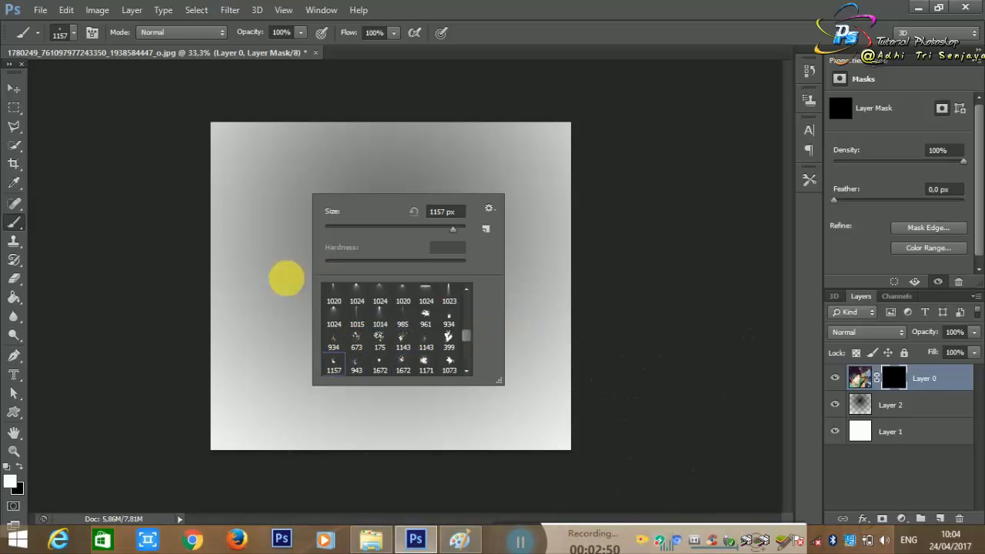
Step: Try single stamps of the 1157 px splatter at two spots on the layer mask, undoing each one
click(286, 279)
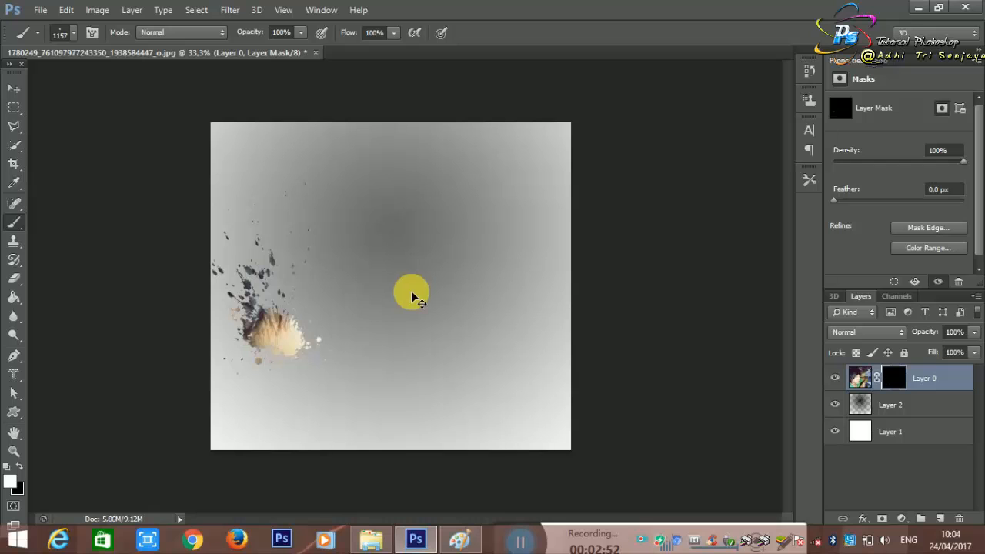
key(ctrl+z)
click(331, 264)
key(ctrl+z)
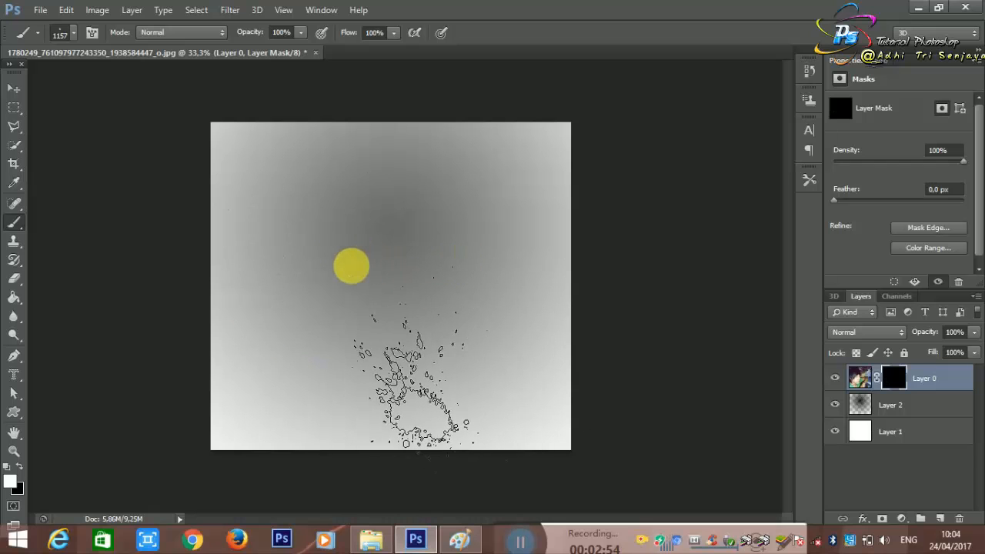
Step: Enlarge the splatter brush to 2200 px and stamp it once in white on the mask to reveal the face
key(])
key(])
key(])
key(])
key(])
key(])
key(])
key(])
key(])
key(])
key(])
click(328, 208)
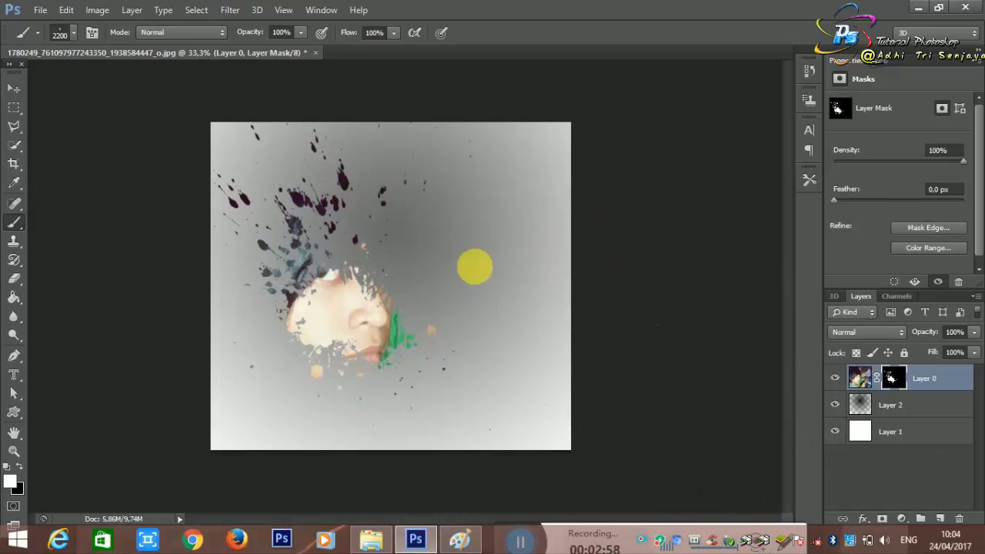
Step: Stamp the mask with the 961 px splatter over the eye and hair and the 399 px splash beside the jaw
right_click(436, 184)
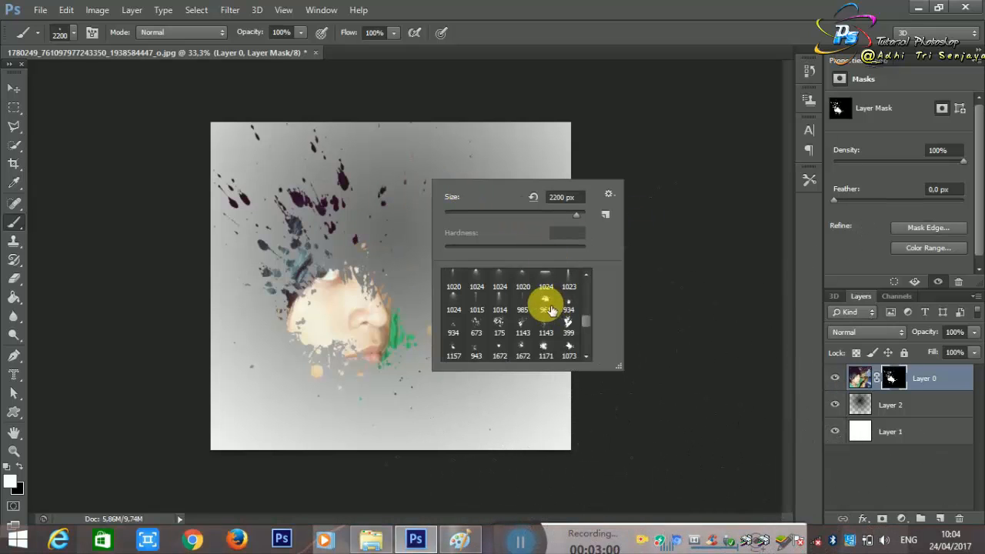
click(548, 306)
click(373, 232)
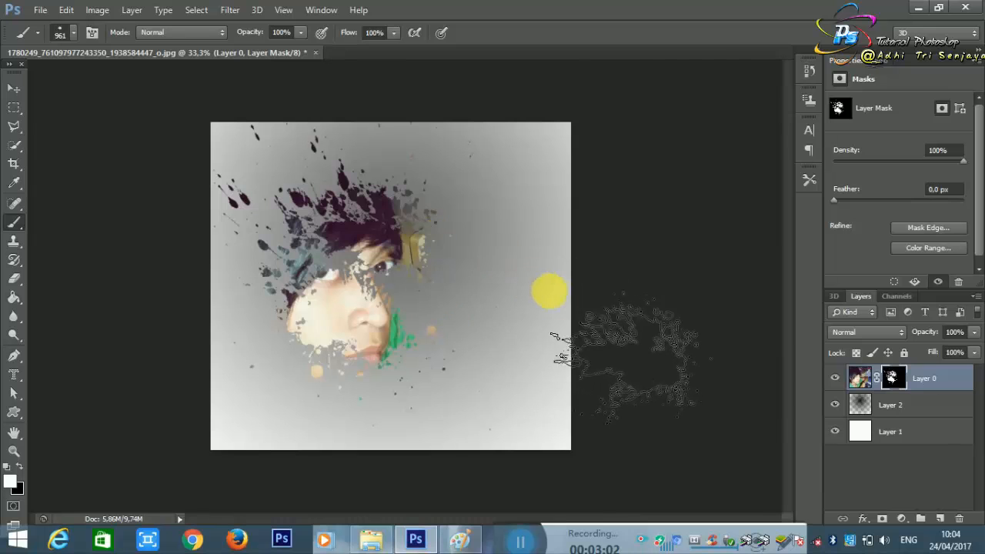
right_click(517, 282)
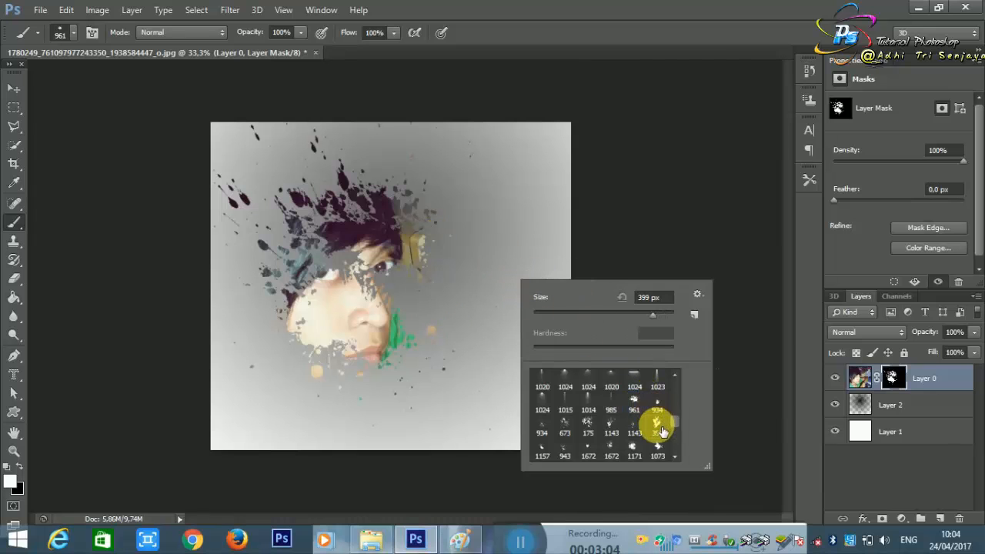
click(270, 355)
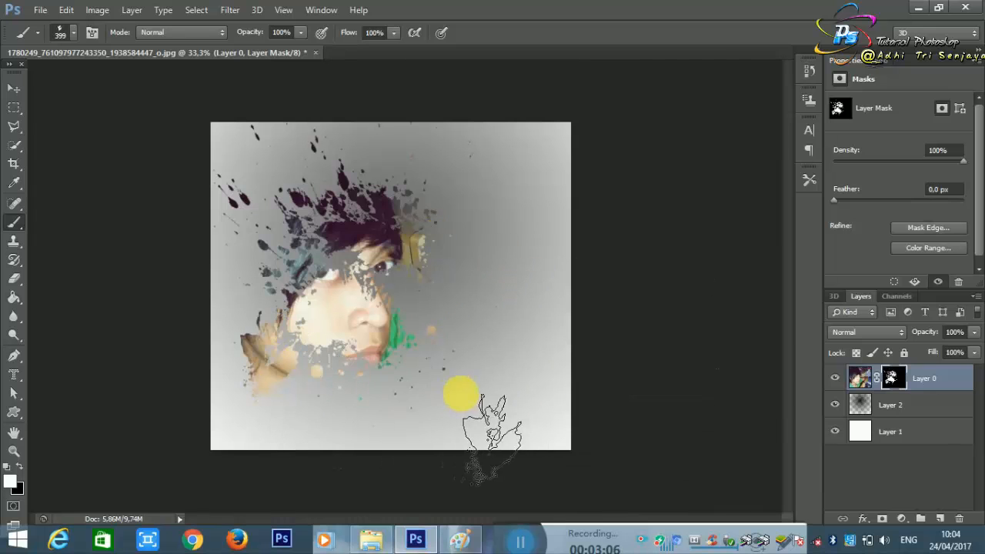
Step: Try a stamp of the 1171 px splatter brush on the mask around the chin and neck
right_click(470, 294)
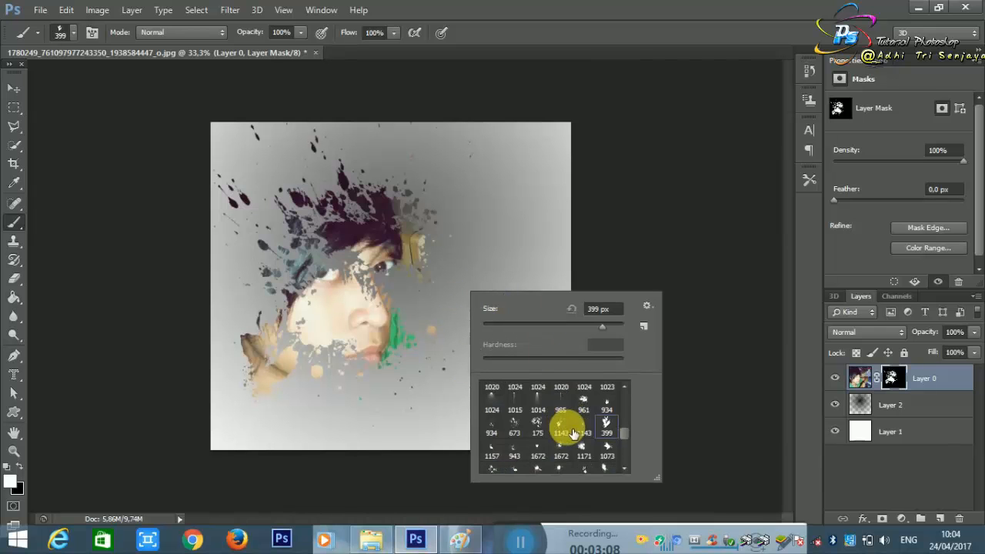
click(584, 454)
click(357, 385)
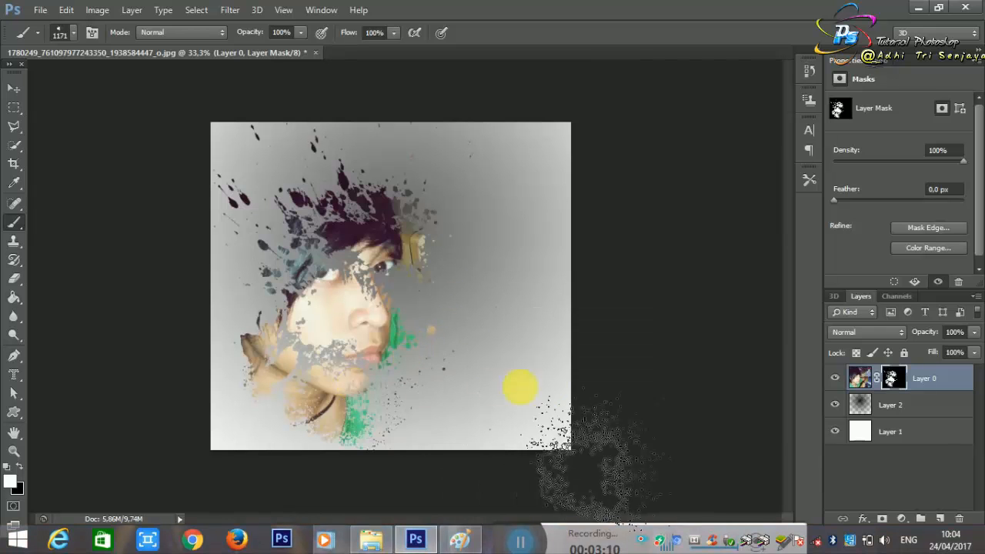
key(ctrl+z)
Step: Enlarge the 175 px splatter preset to 453 px and stamp it on the mask beside the face, past the green area
right_click(477, 263)
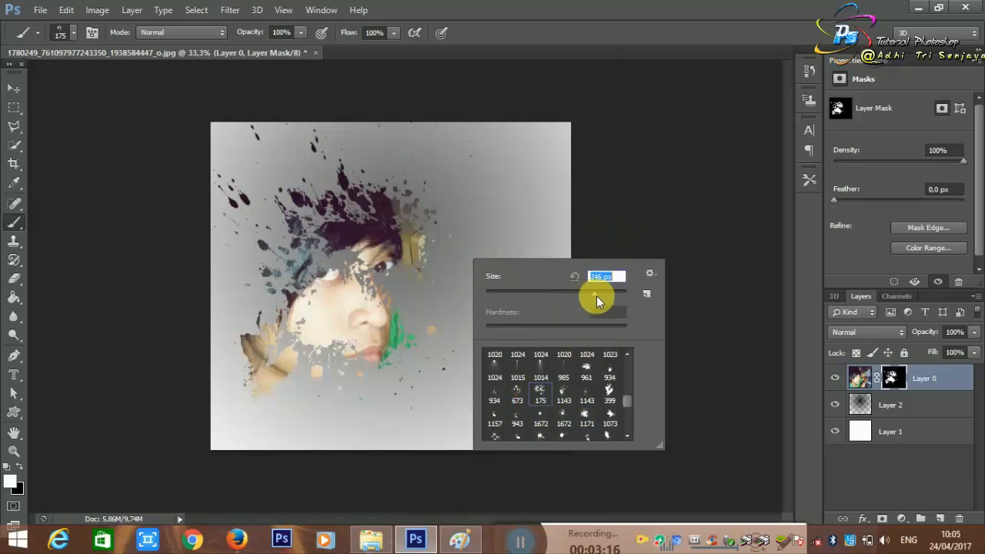
key(Return)
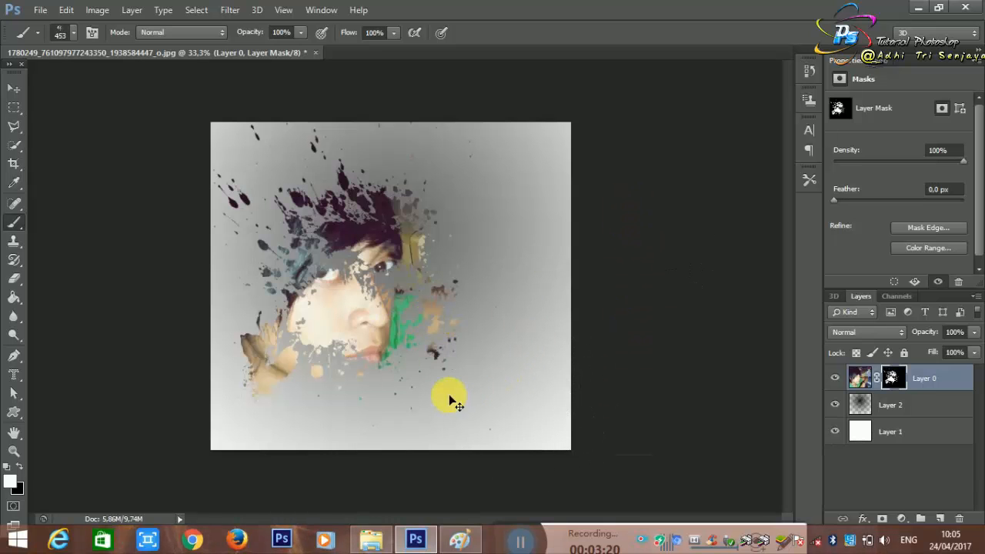
drag(441, 322, 448, 310)
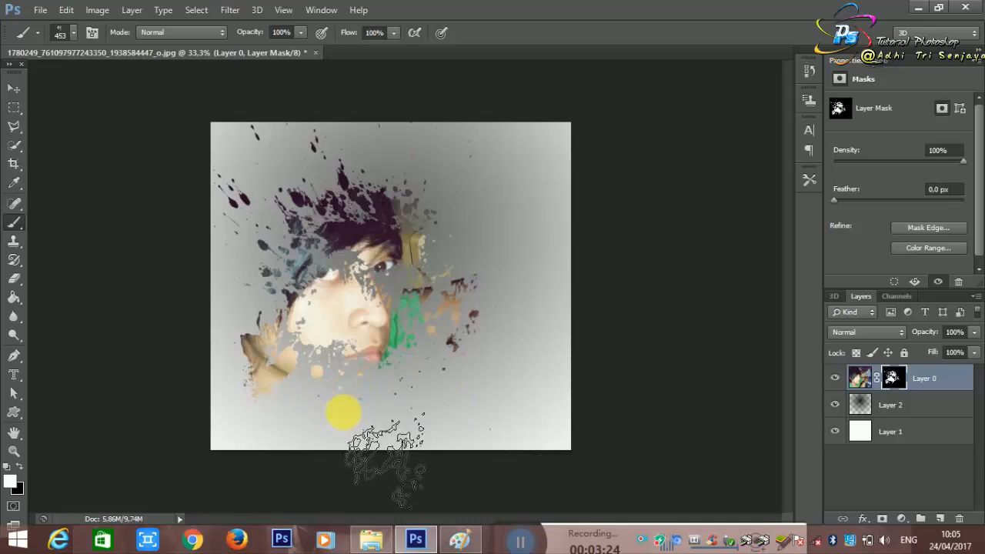
Step: Choose the 1073 px splatter brush and stamp it on the mask over the chin and neck, undoing misplaced attempts
right_click(397, 353)
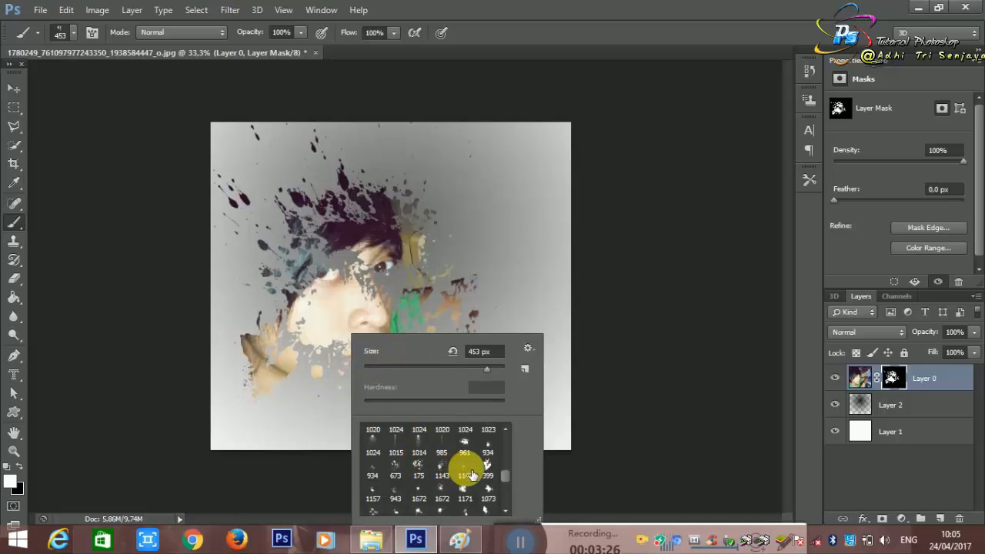
click(308, 402)
key(ctrl+z)
click(395, 391)
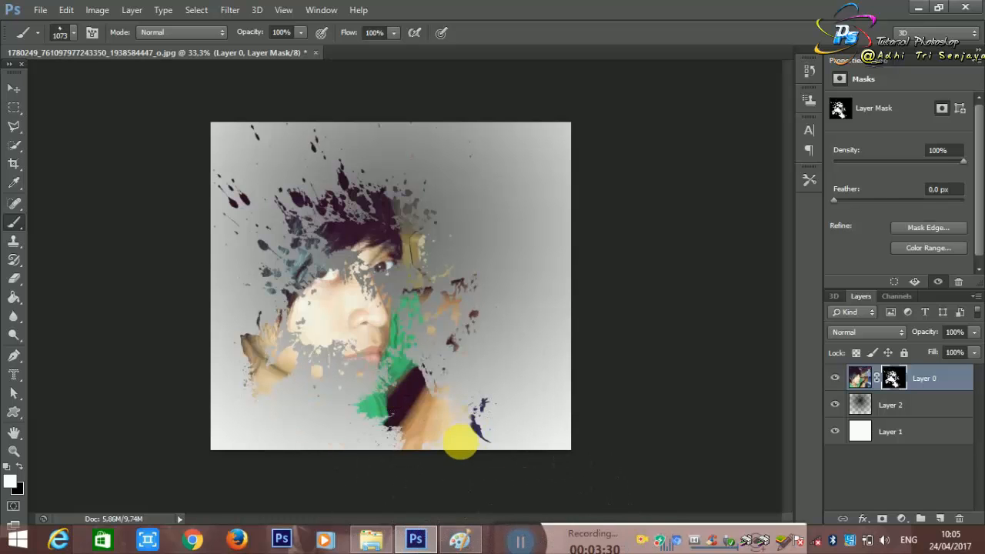
key(ctrl+z)
click(334, 381)
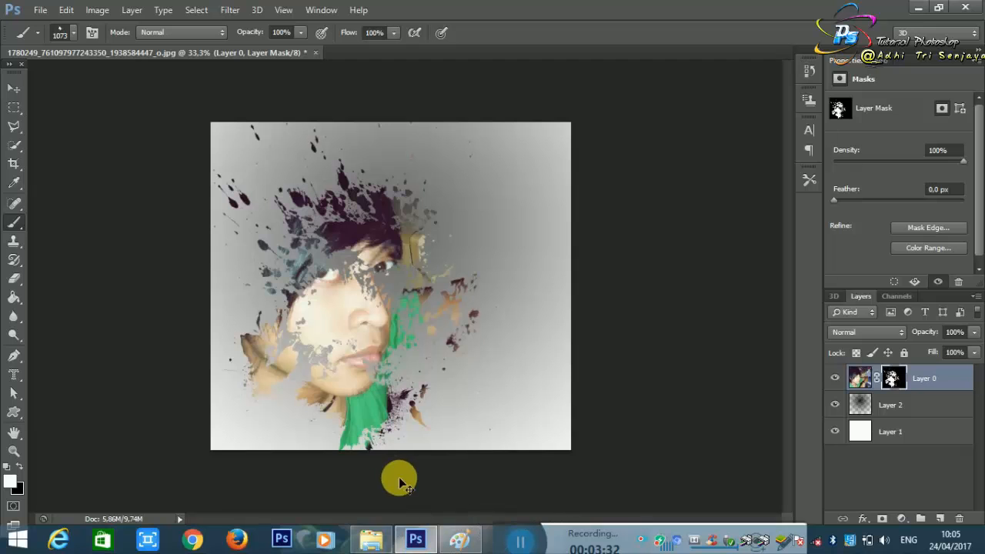
key(ctrl+z)
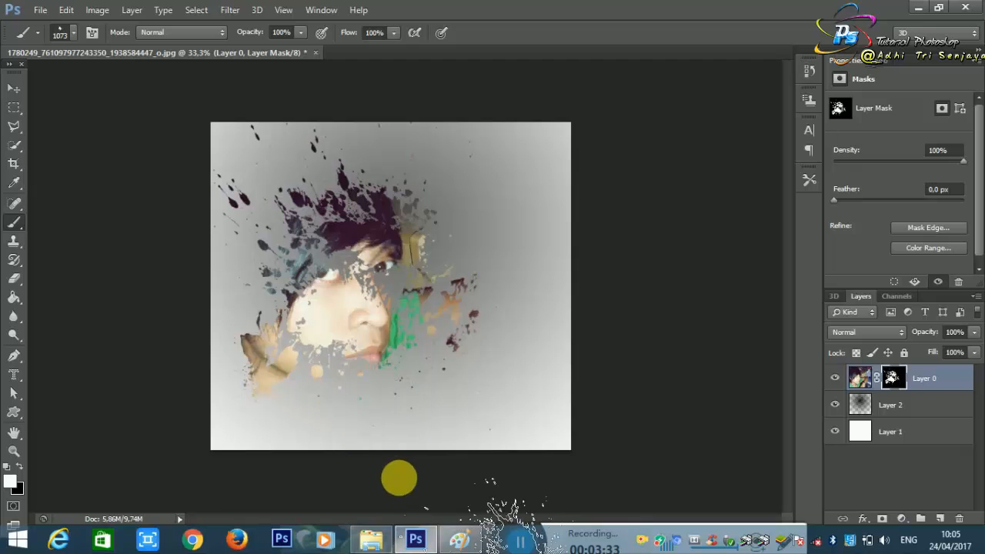
click(331, 378)
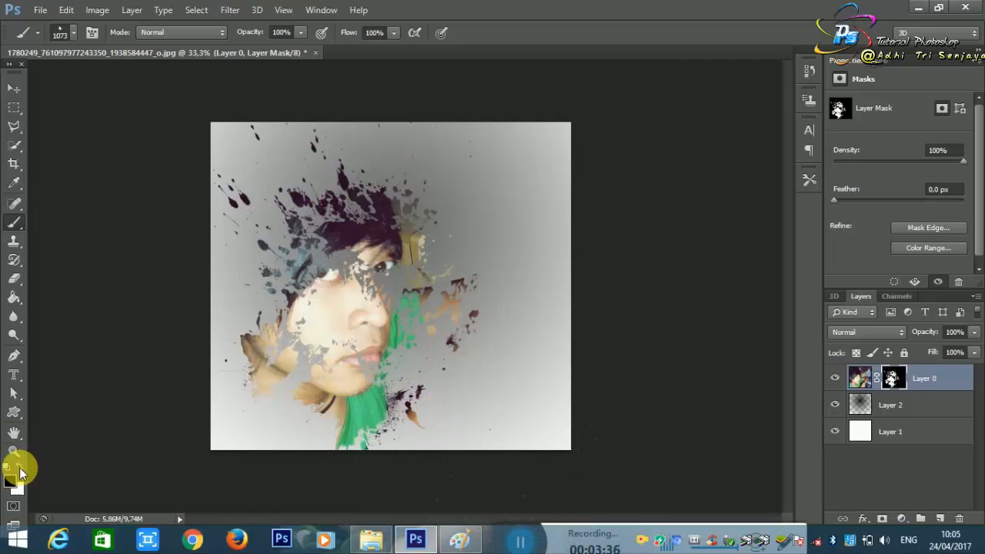
Step: Paint the whole Layer 0 mask back to black and stamp the 1073 px splatter once in white over the face
click(320, 323)
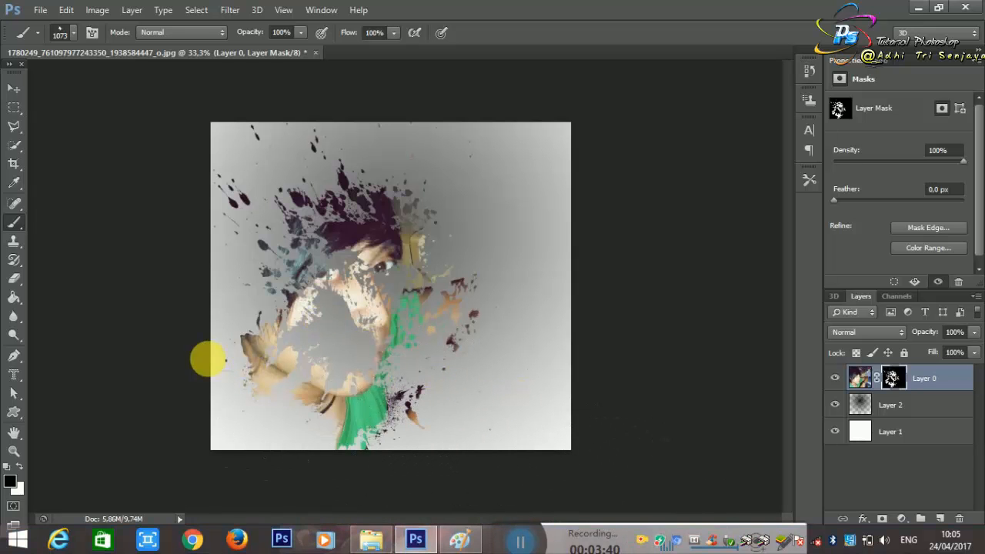
mouse_move(285, 337)
mouse_down()
mouse_move(351, 169)
mouse_move(151, 390)
mouse_move(339, 143)
mouse_move(255, 260)
mouse_move(176, 163)
mouse_move(243, 165)
mouse_move(286, 294)
mouse_move(156, 351)
mouse_move(306, 316)
mouse_move(318, 381)
mouse_move(485, 412)
mouse_move(233, 437)
mouse_move(387, 307)
mouse_up()
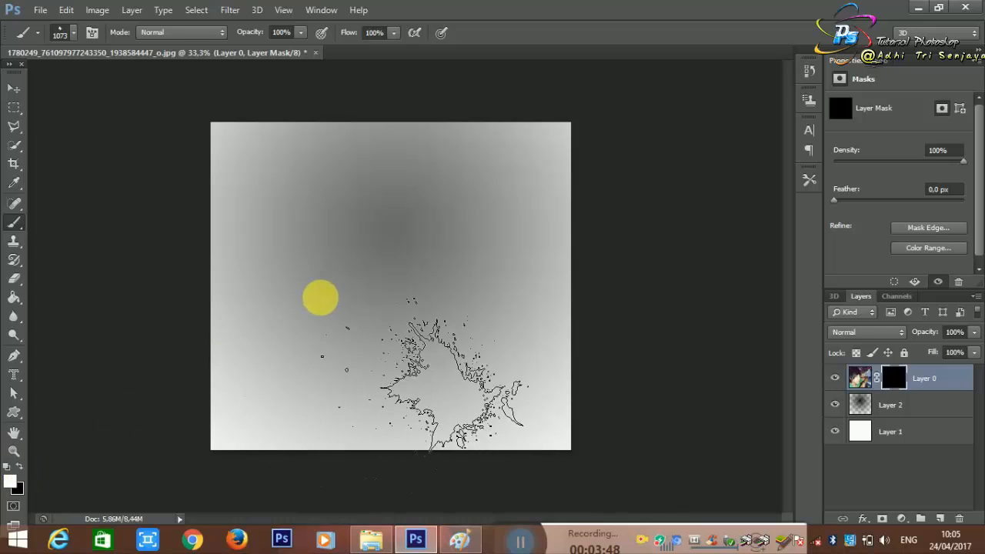
mouse_move(321, 292)
mouse_down()
mouse_move(497, 290)
mouse_move(517, 258)
mouse_up()
Step: Choose the 399 px splash brush and stamp it on the mask just below the chin
right_click(506, 220)
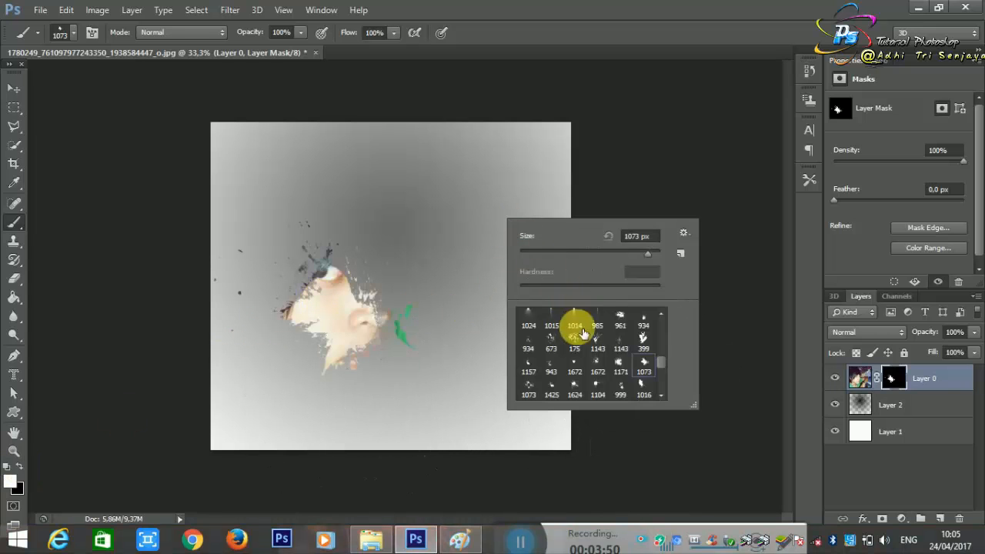
click(650, 354)
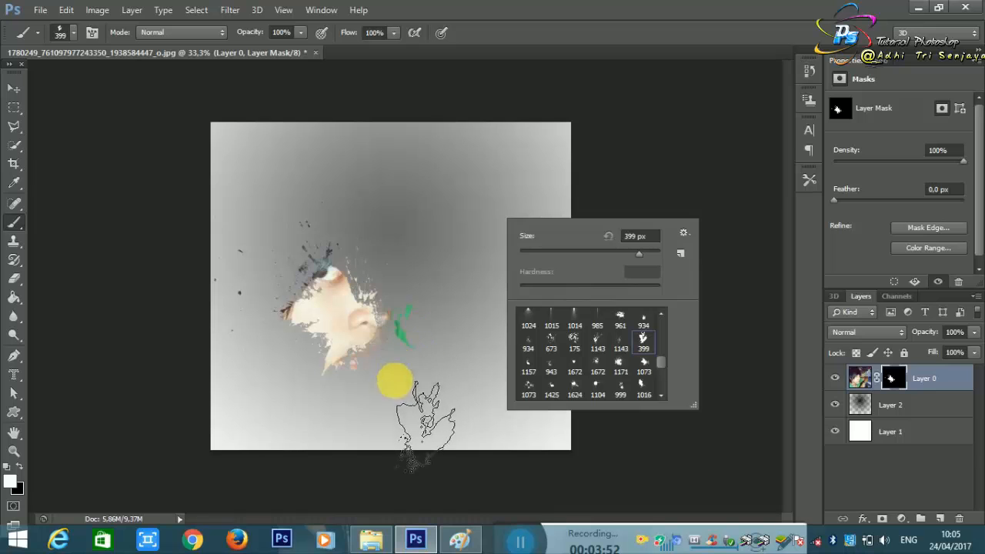
click(386, 388)
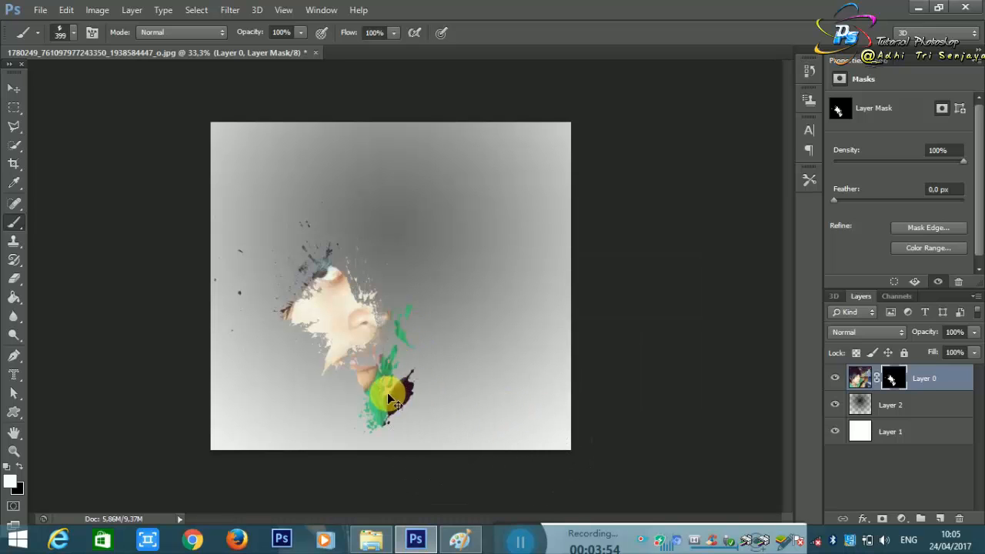
Step: Restamp the 399 px splash over the mouth and chin on the mask, and try the 1624 px splatter over the forehead and eye
click(378, 369)
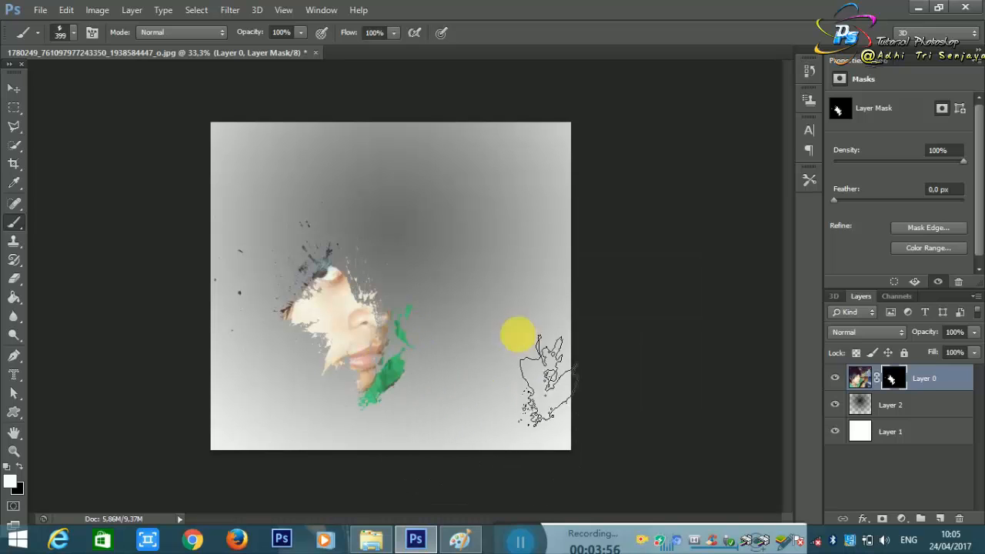
right_click(529, 211)
click(630, 379)
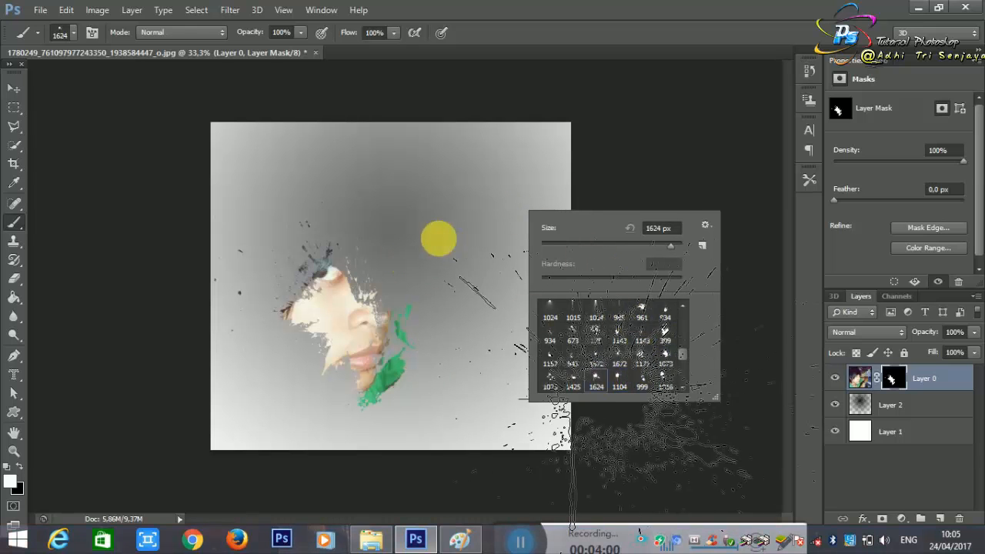
click(418, 248)
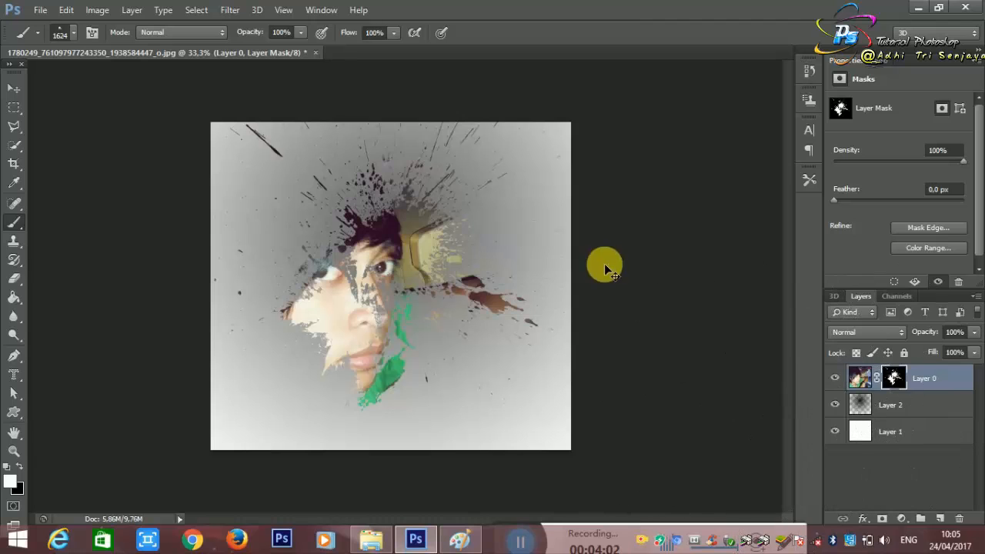
Step: Undo and restamp the 1624 px splatter until it covers the eye, the forehead and the yellow area beside the head
key(ctrl+z)
click(374, 238)
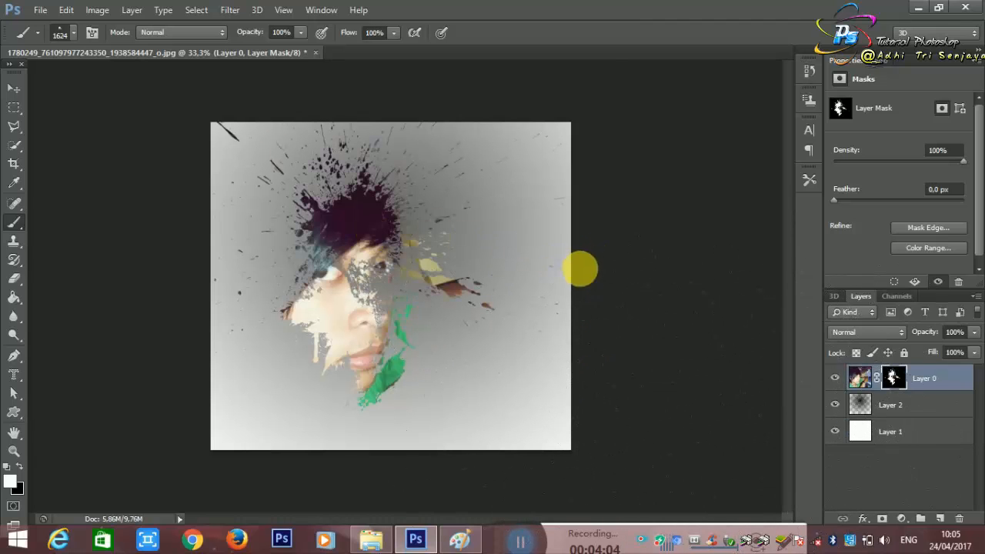
key(ctrl+z)
click(396, 260)
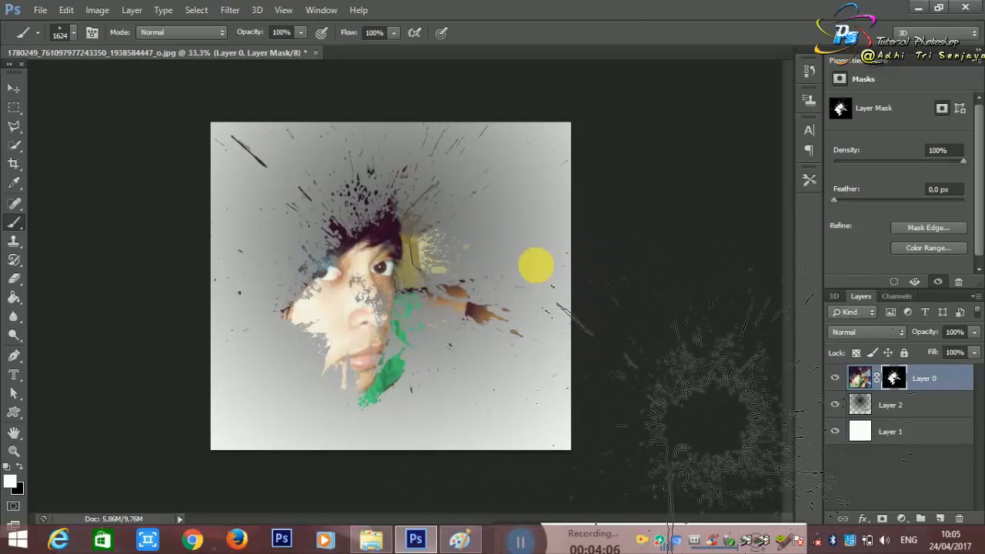
right_click(548, 274)
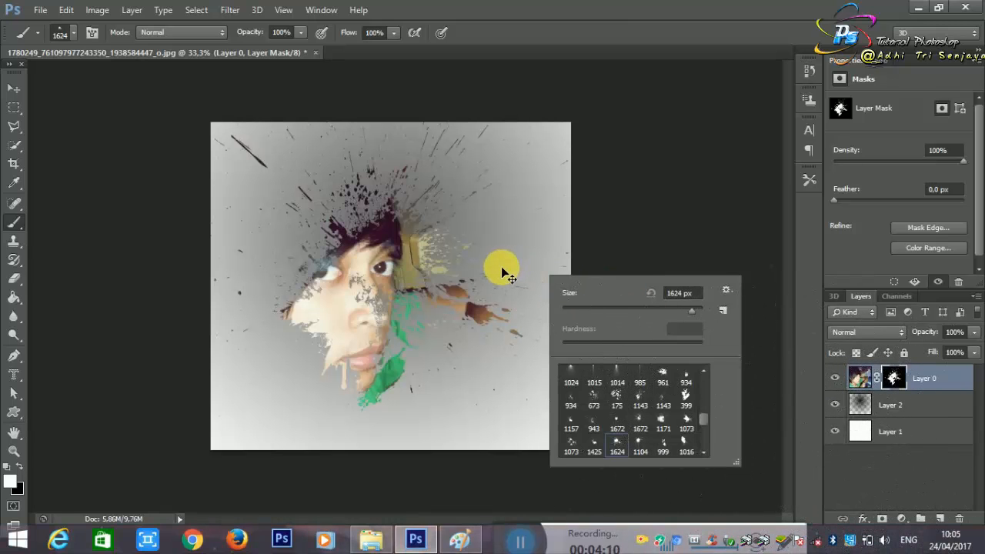
key(ctrl+z)
click(428, 255)
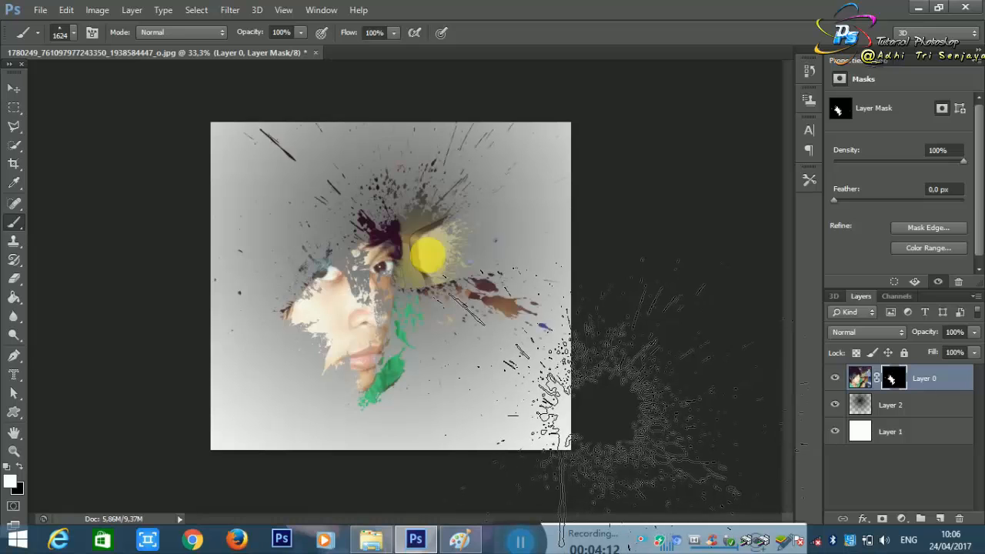
key(ctrl+z)
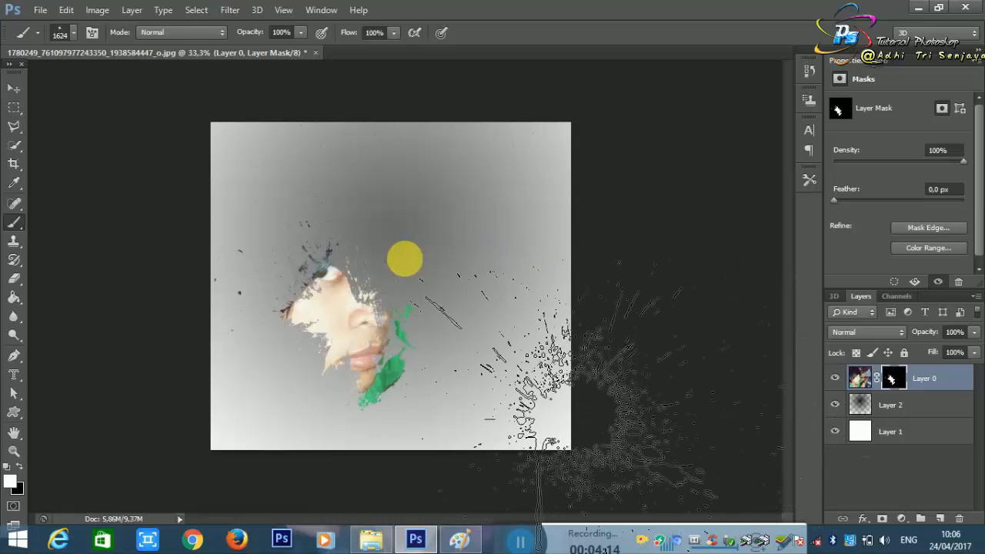
click(426, 265)
key(ctrl+z)
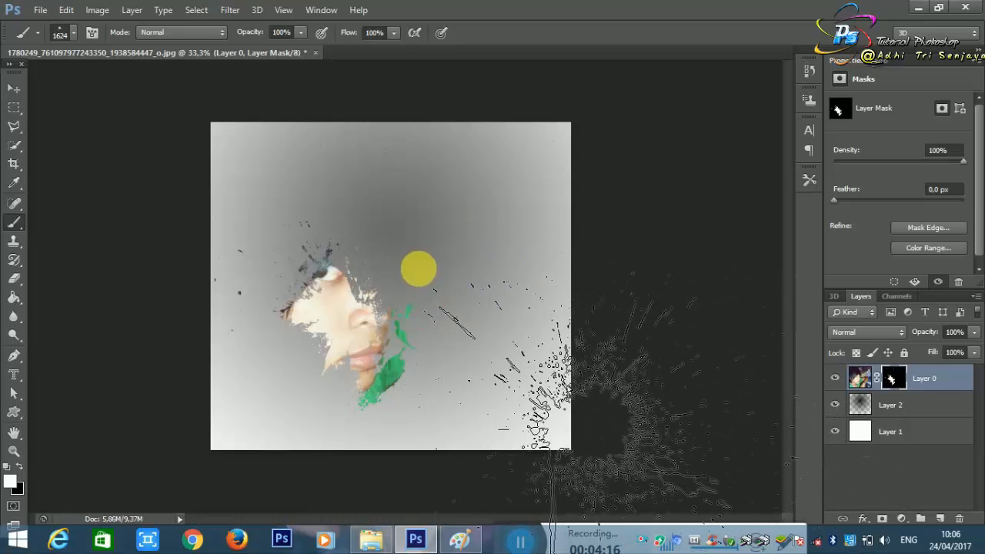
click(419, 270)
Step: Try the 1016 px splatter and the solid 1073 px splatter on the mask in the image's upper left area, undoing each stamp
right_click(448, 299)
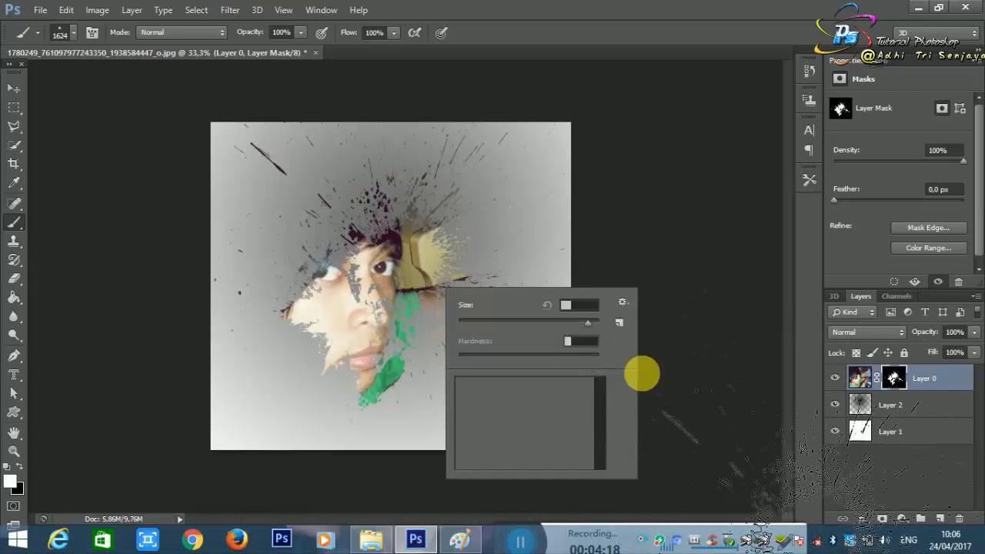
click(585, 433)
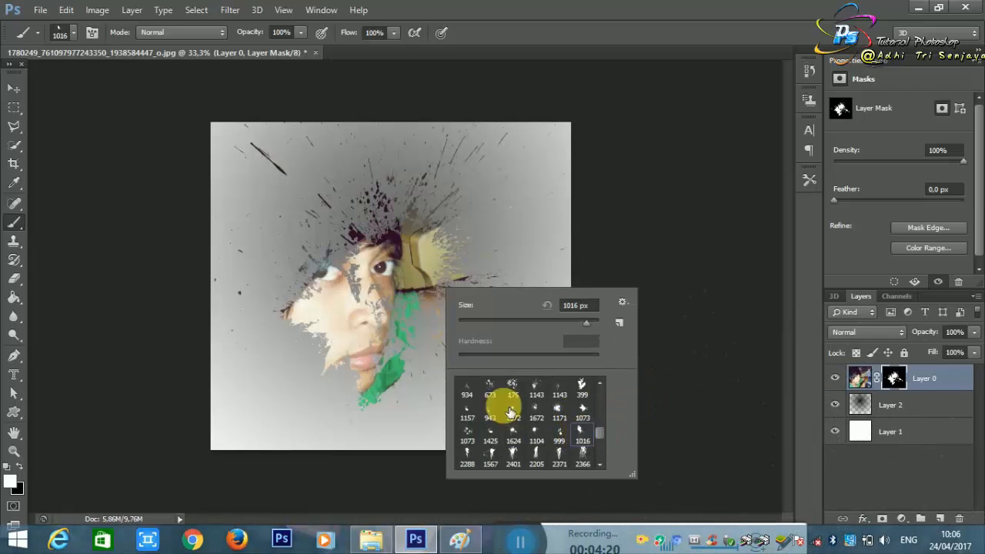
click(334, 231)
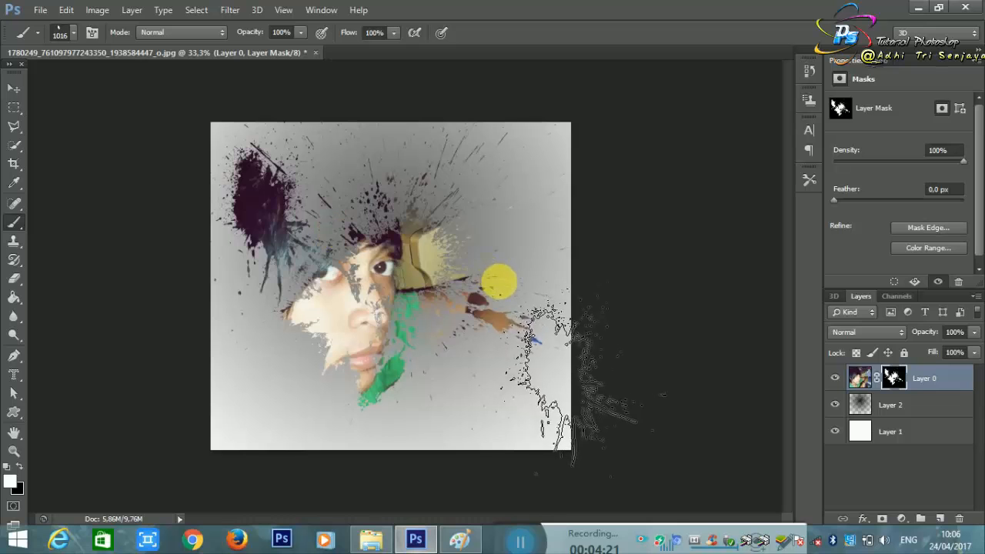
key(ctrl+z)
right_click(492, 299)
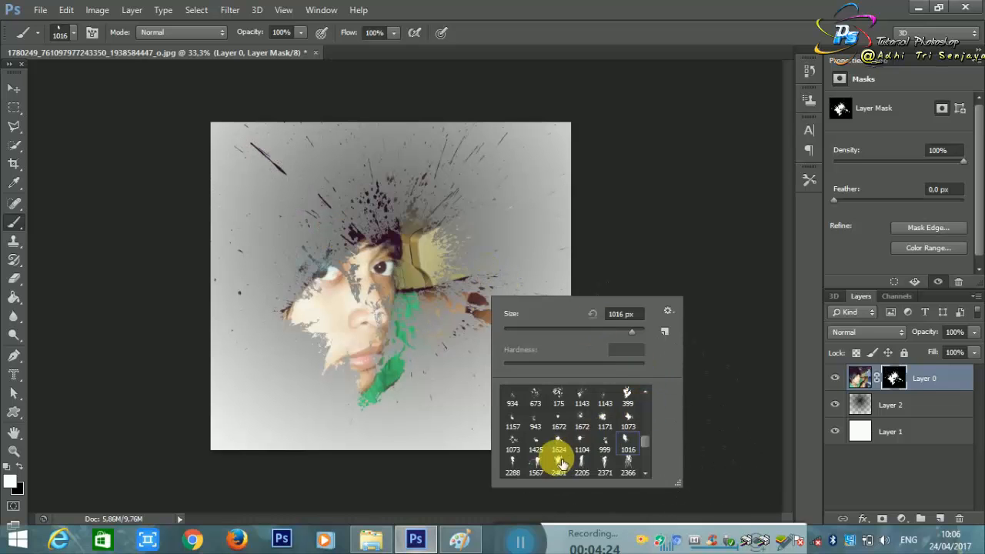
click(629, 420)
click(270, 200)
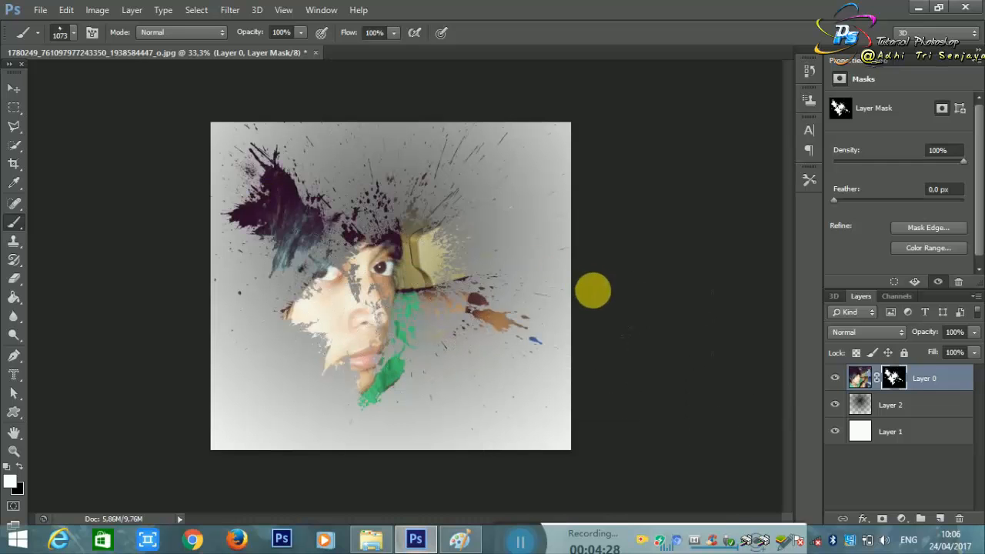
key(ctrl+z)
Step: Choose the scattered 1073 px splatter brush and stamp it on the mask beside the left cheek
right_click(430, 258)
click(478, 402)
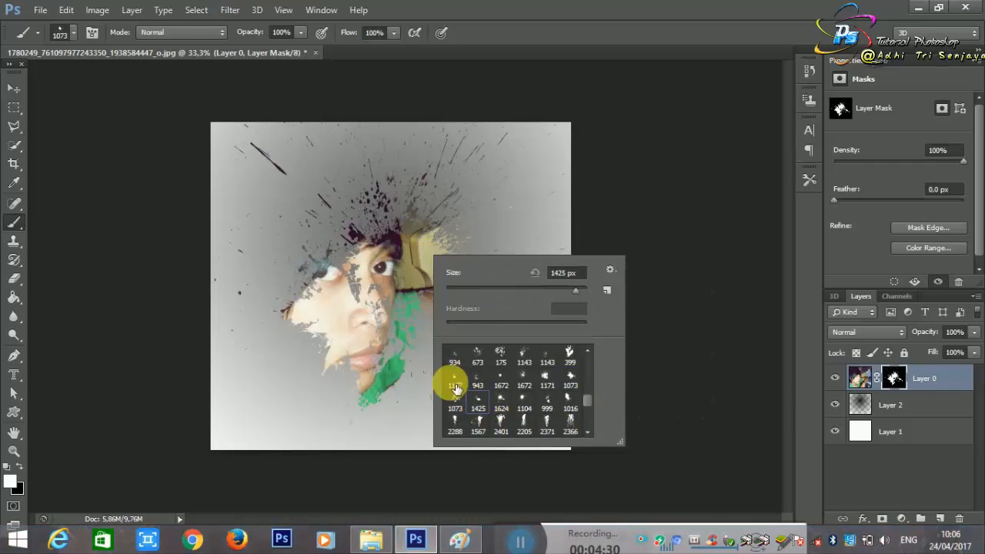
click(456, 403)
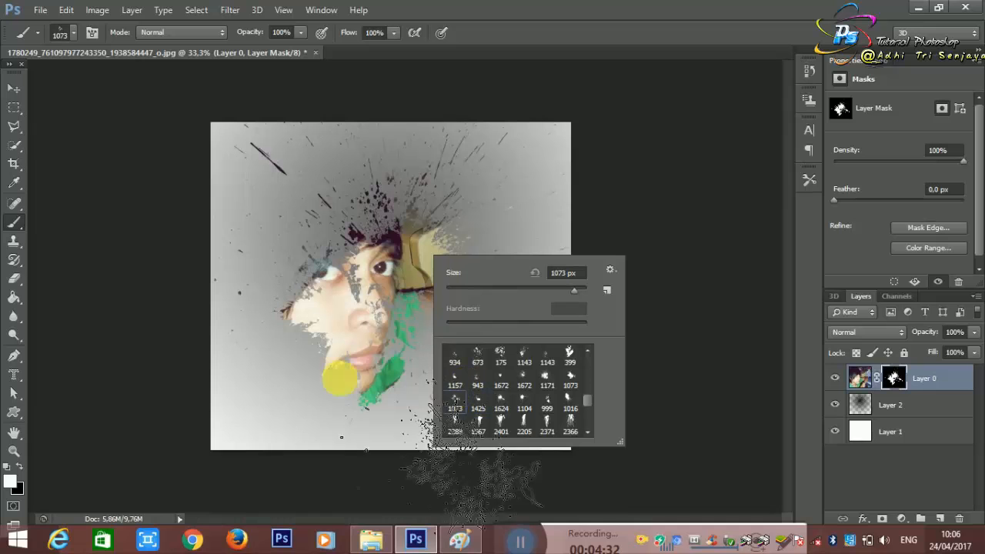
click(255, 350)
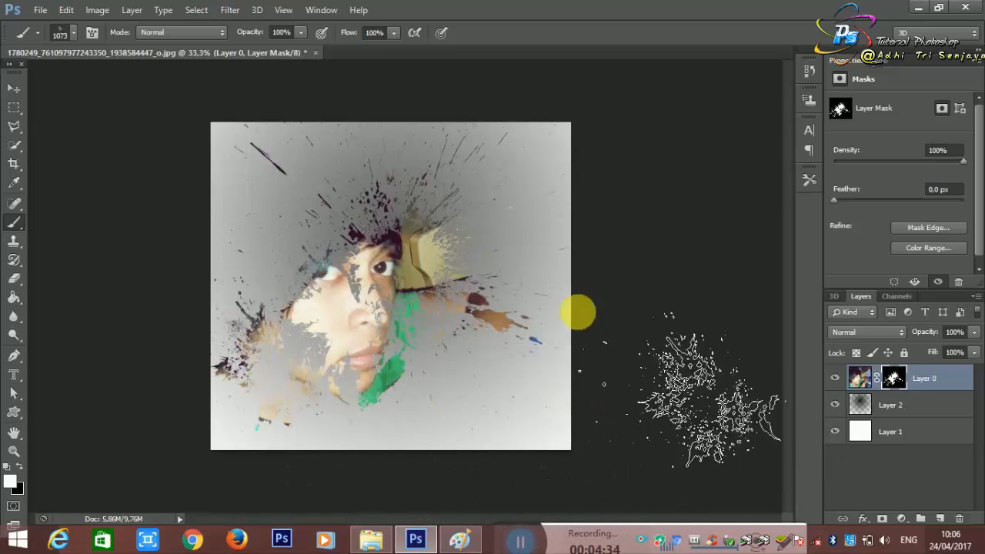
Step: Choose the 1157 px splatter brush and stamp it on the mask at the far left, level with the hair and eye
right_click(451, 253)
click(457, 337)
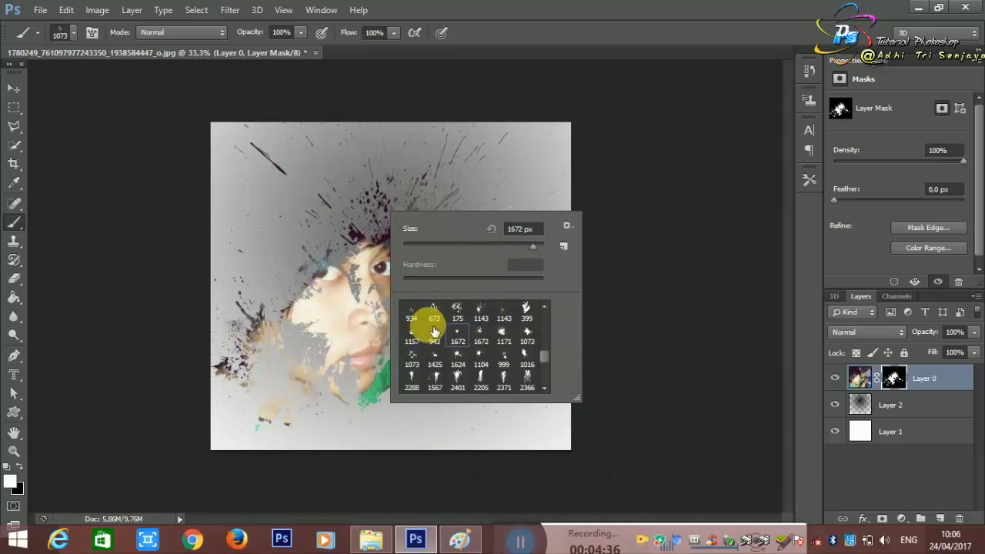
click(421, 340)
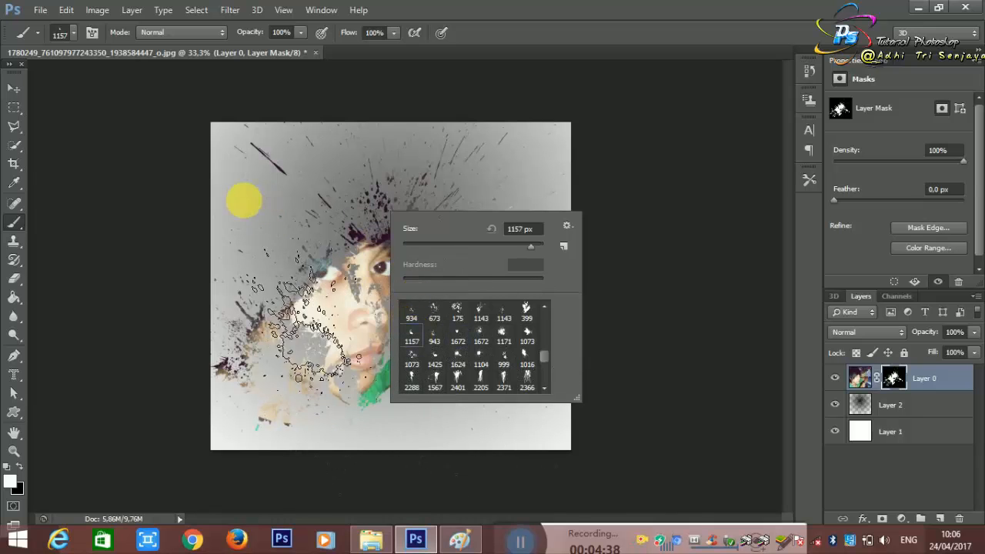
click(259, 205)
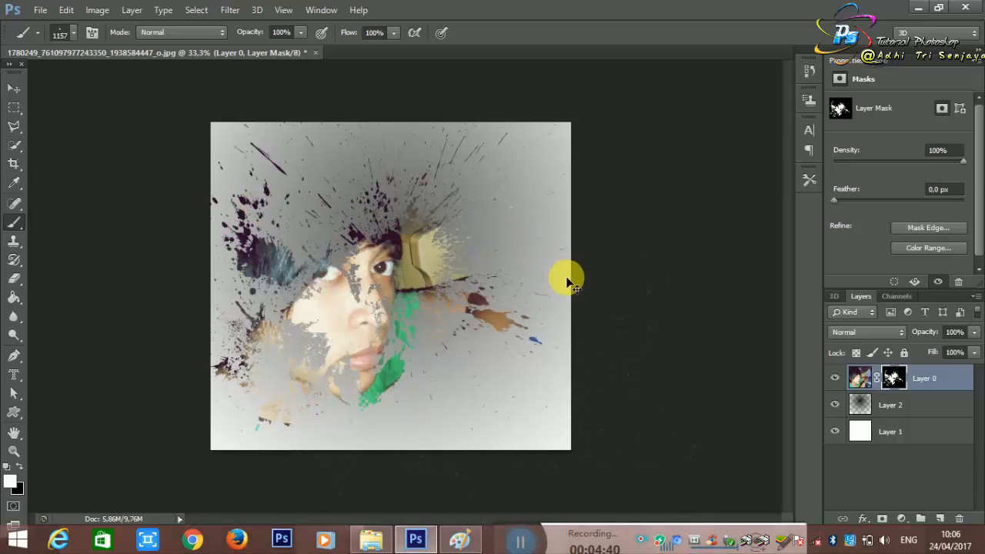
Step: Choose the solid 934 px splatter brush and stamp it on the mask up and left of the forehead, redoing the first placement
right_click(430, 194)
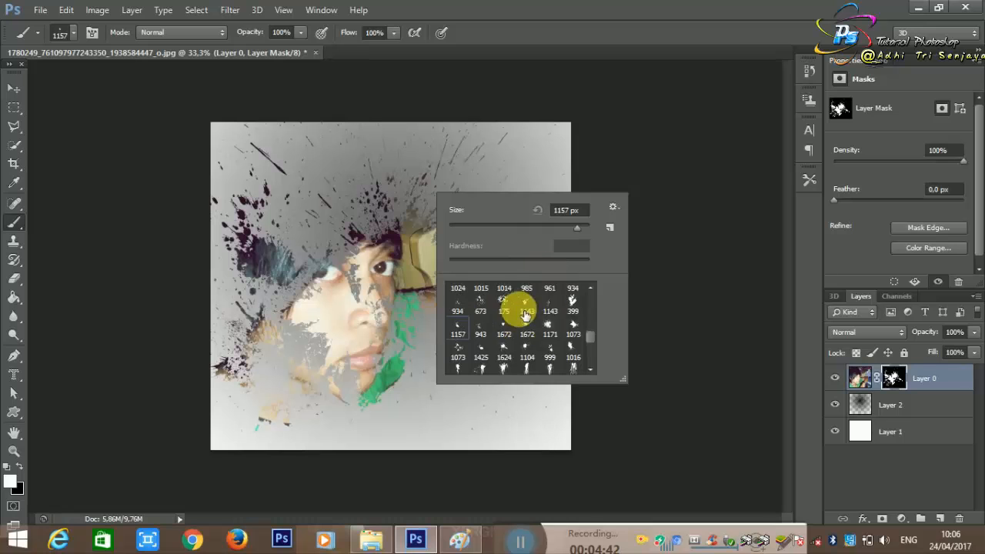
scroll(581, 315, up, 1)
click(584, 306)
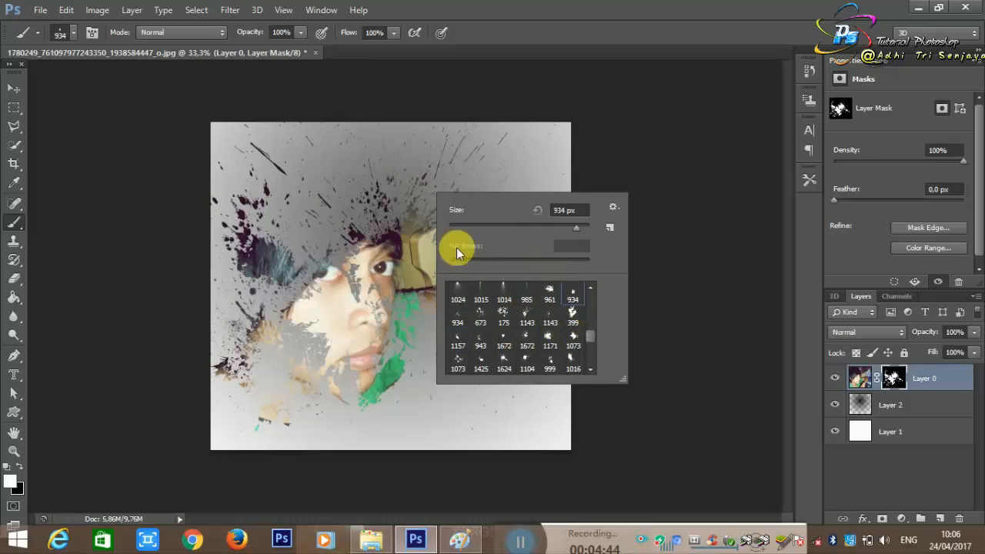
click(318, 165)
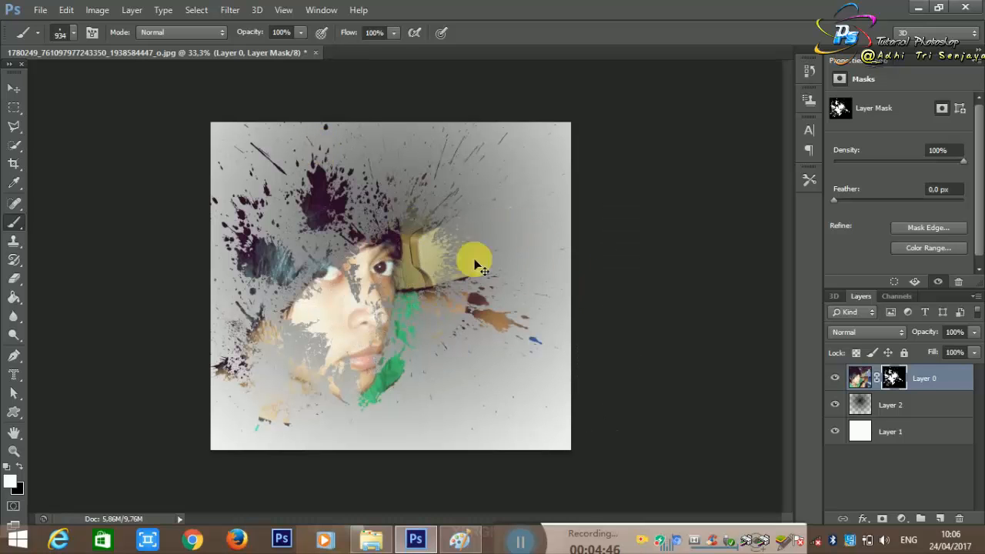
key(ctrl+z)
click(303, 158)
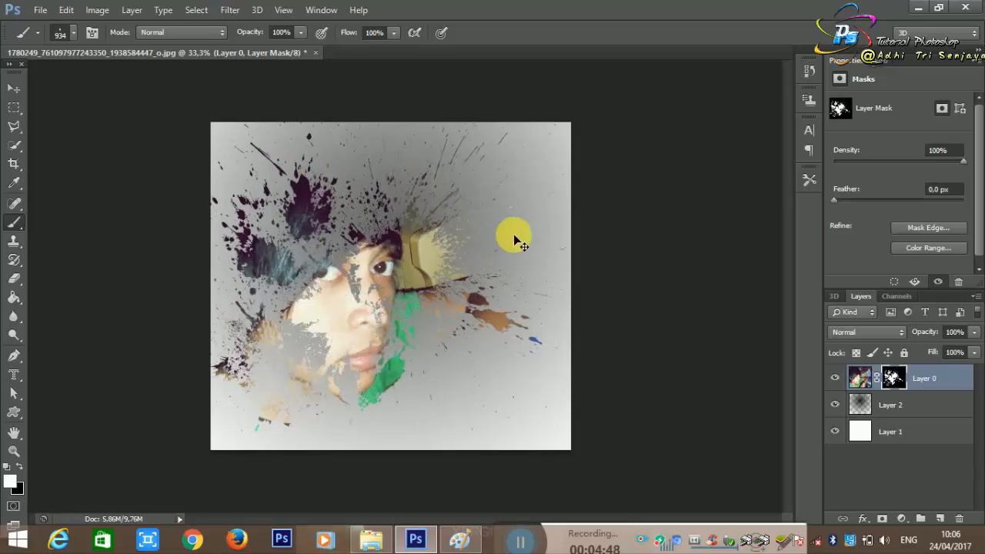
Step: Choose the first 1143 px splatter brush and stamp it on the mask at the lower left below the chin, undoing a misplaced stamp
right_click(460, 208)
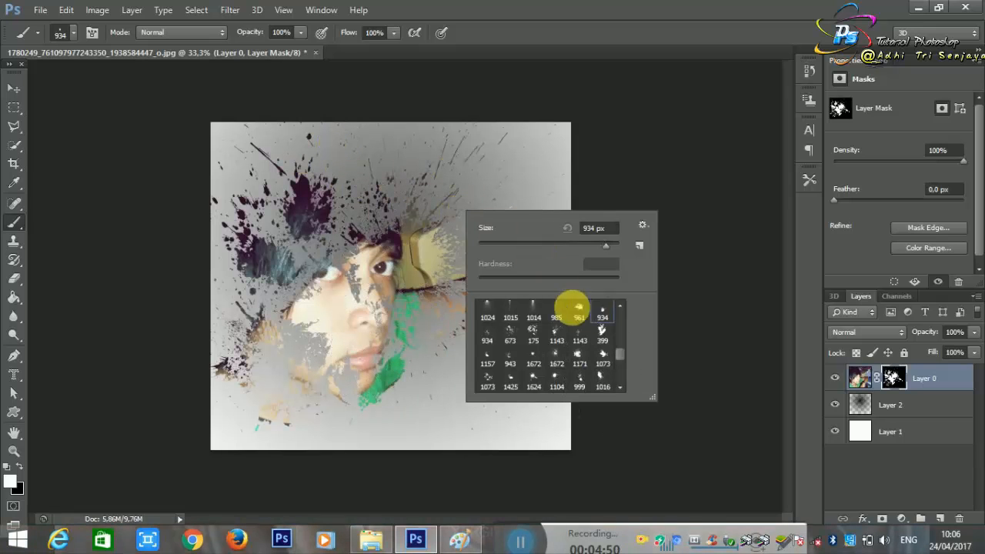
click(560, 339)
click(433, 365)
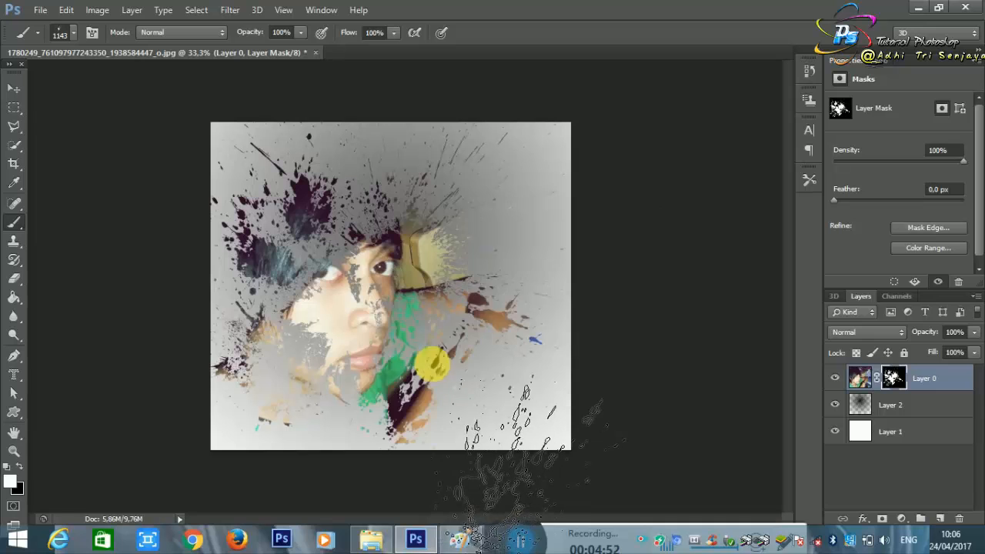
key(ctrl+z)
click(319, 414)
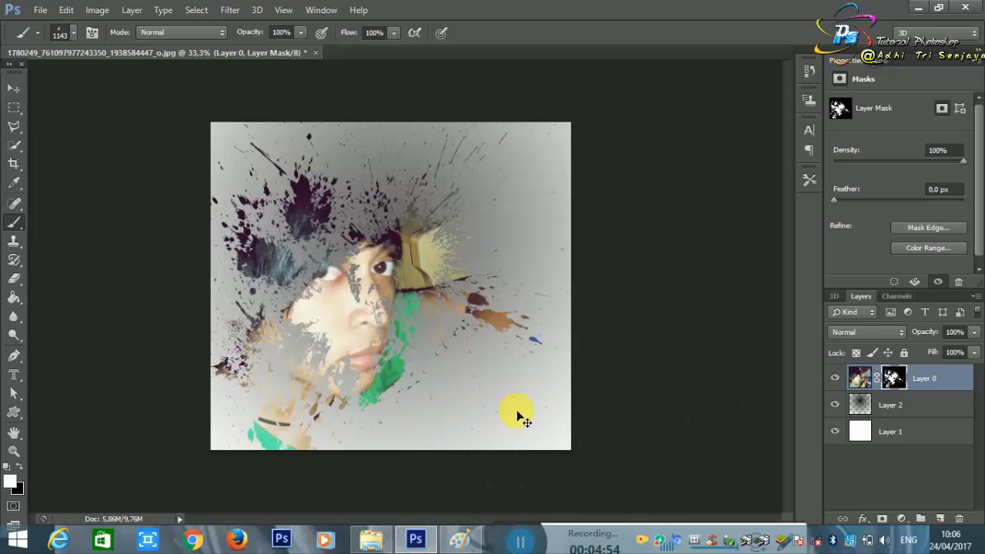
Step: Stamp the 673 px splatter on the mask beside the chin past the green area, and try the scattered 934 px splatter around the mouth
right_click(471, 253)
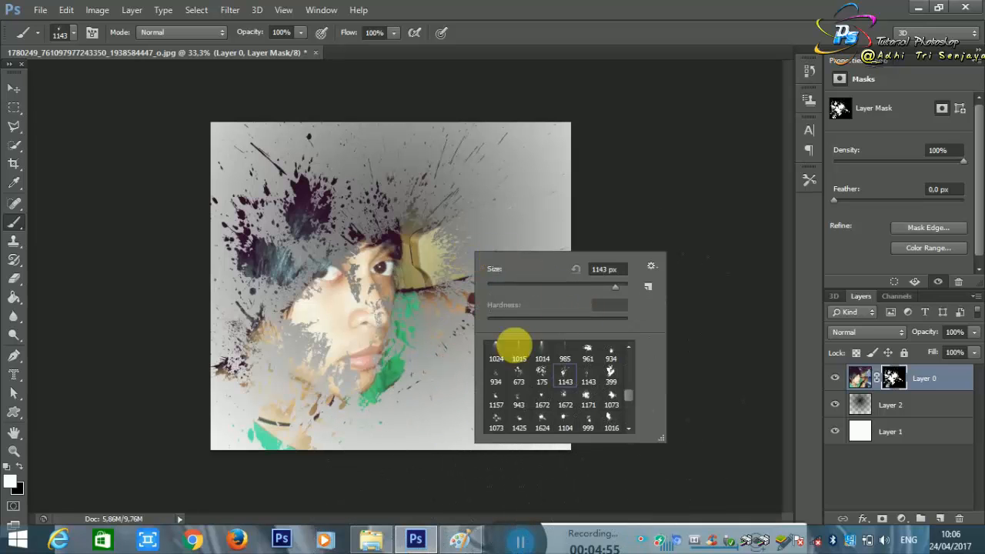
click(520, 383)
click(422, 351)
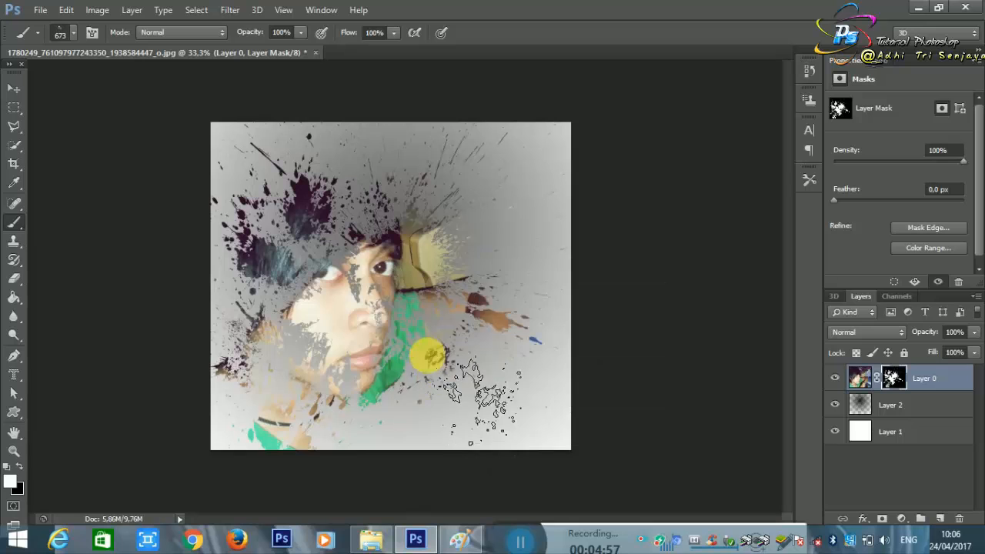
right_click(490, 288)
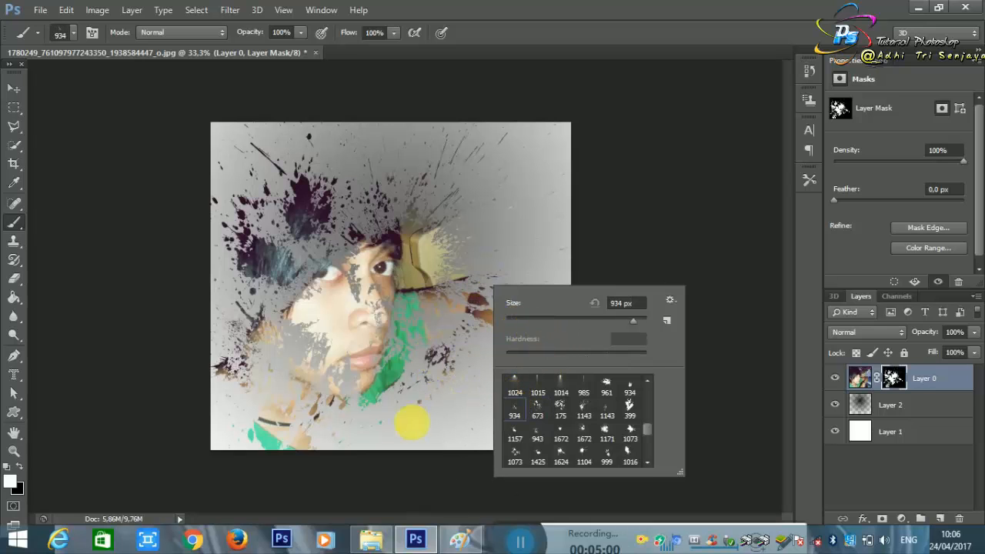
click(390, 369)
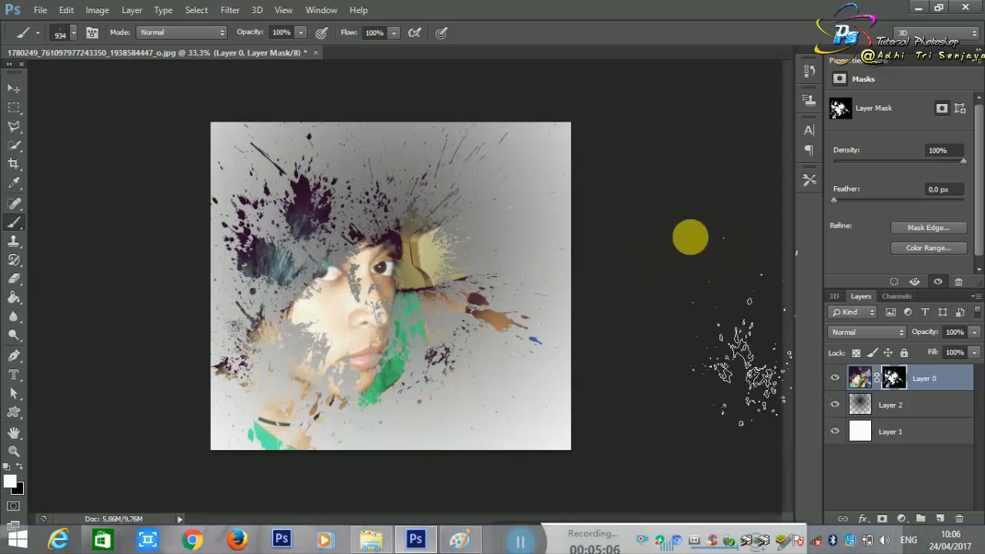
Step: Add a new empty layer and place it directly below Layer 0
click(945, 526)
mouse_move(906, 402)
mouse_down()
mouse_move(921, 400)
mouse_move(899, 402)
mouse_move(912, 419)
mouse_up()
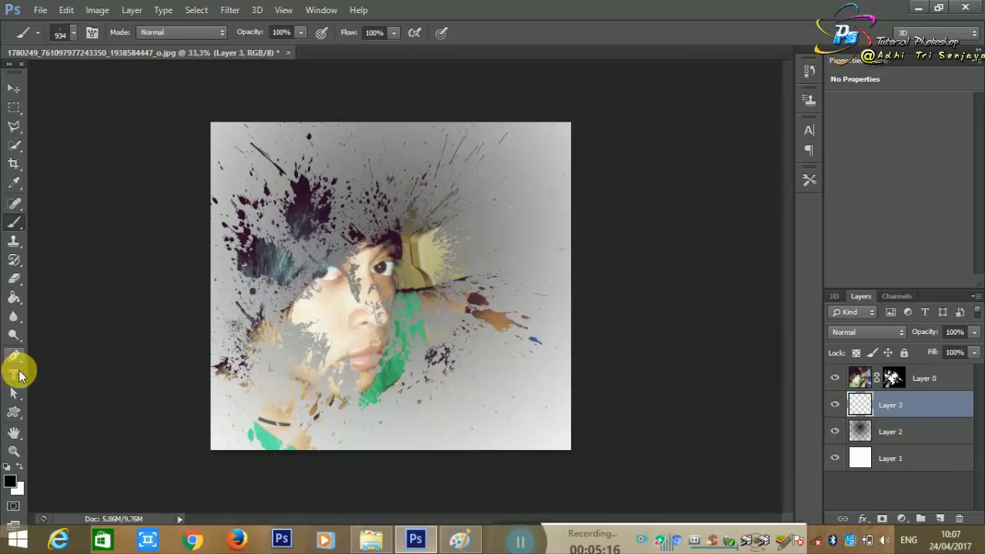
Step: Choose the Paint Bucket and set the foreground colour to a saturated blue (#1706fa)
click(20, 299)
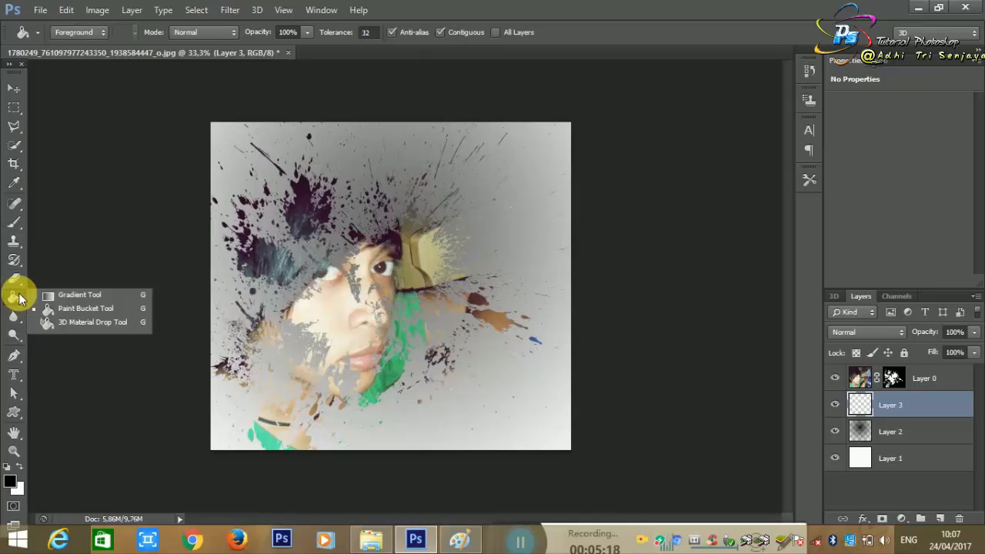
click(48, 305)
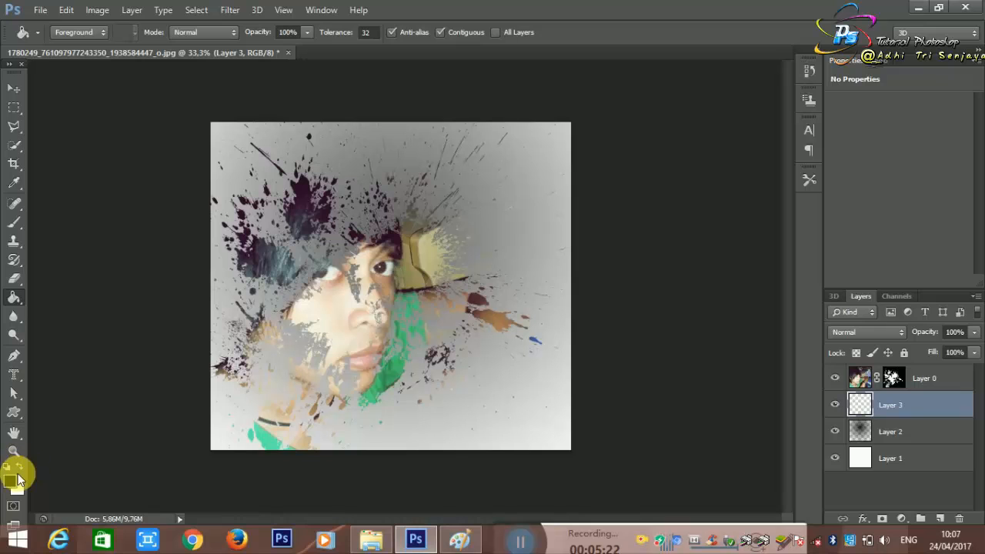
click(15, 481)
click(816, 373)
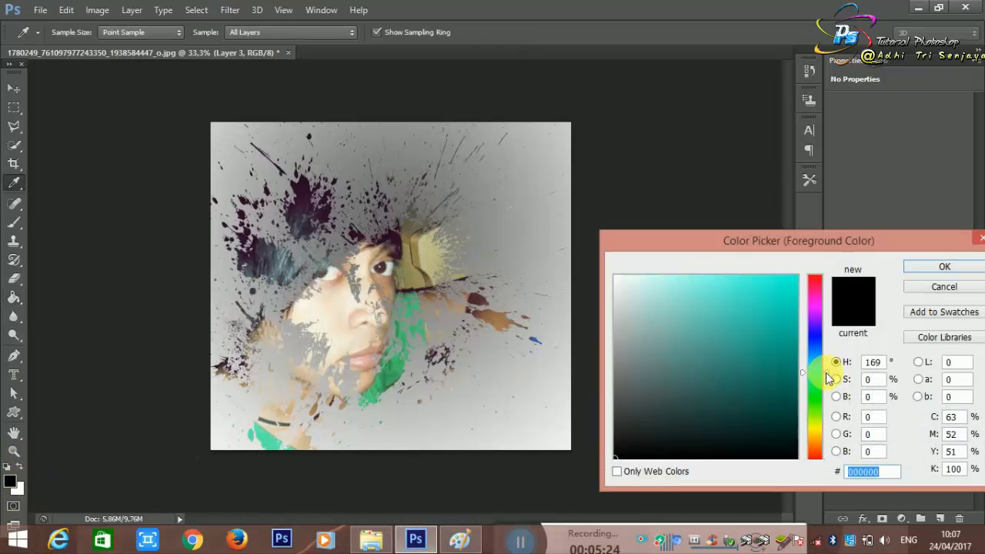
click(813, 335)
click(797, 284)
click(939, 270)
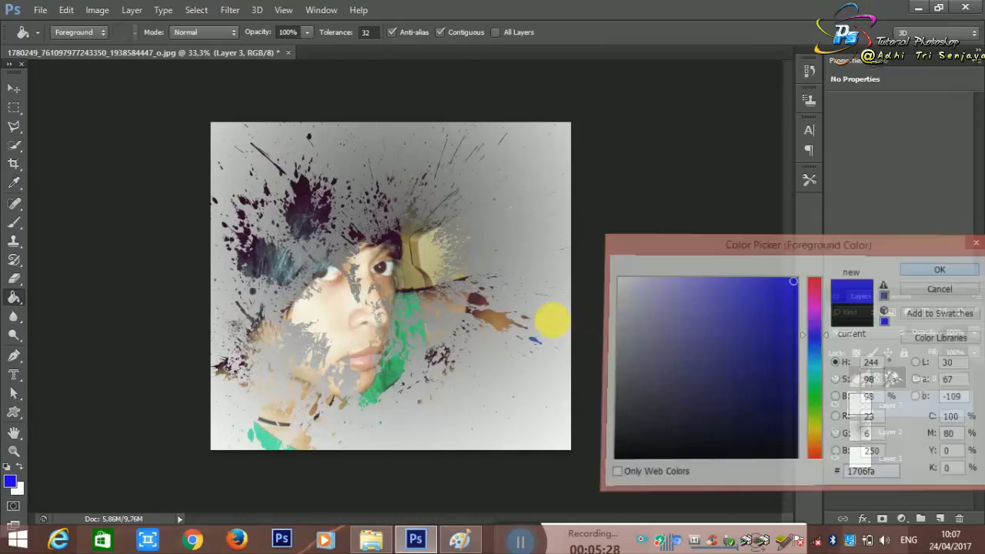
Step: Fill Layer 3 with the blue and copy Layer 0's splatter mask onto it
click(377, 296)
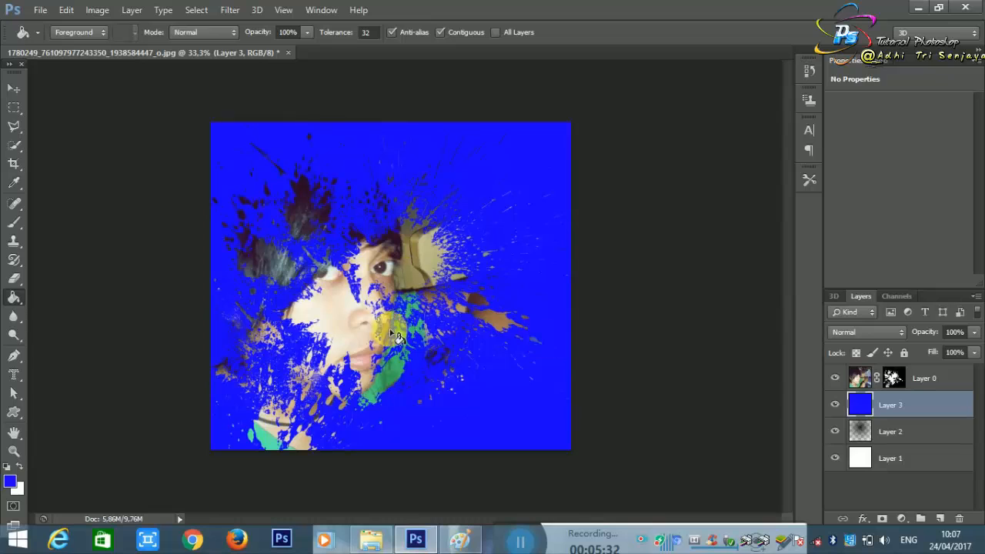
click(895, 378)
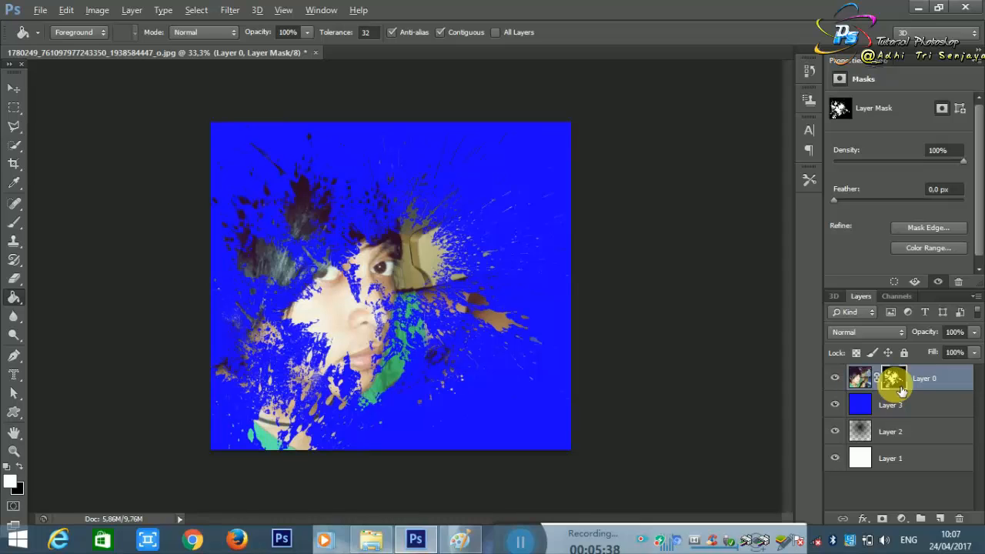
drag(904, 387, 909, 407)
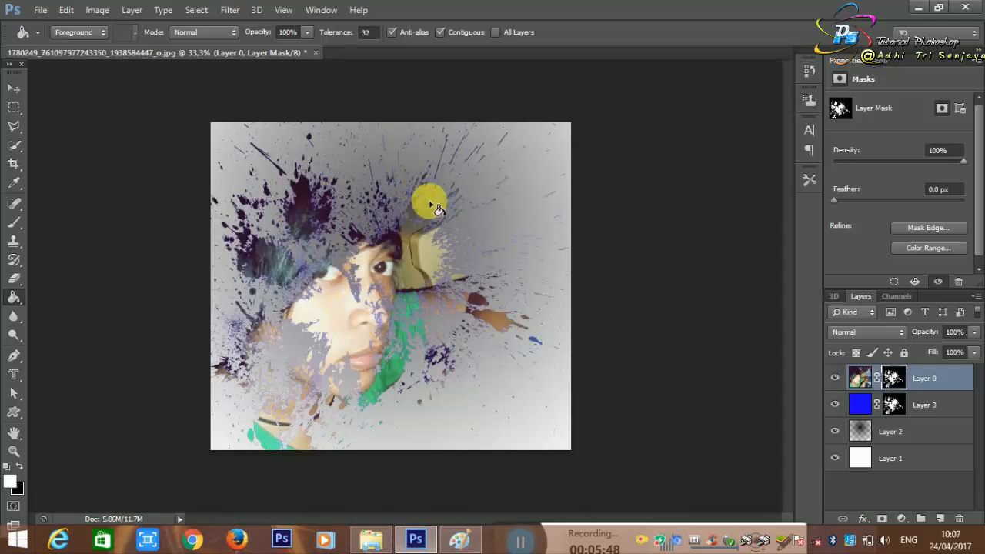
Step: Try the Subtract blend mode on Layer 0 and restore it to Normal
click(896, 338)
click(895, 335)
key(Up)
key(Up)
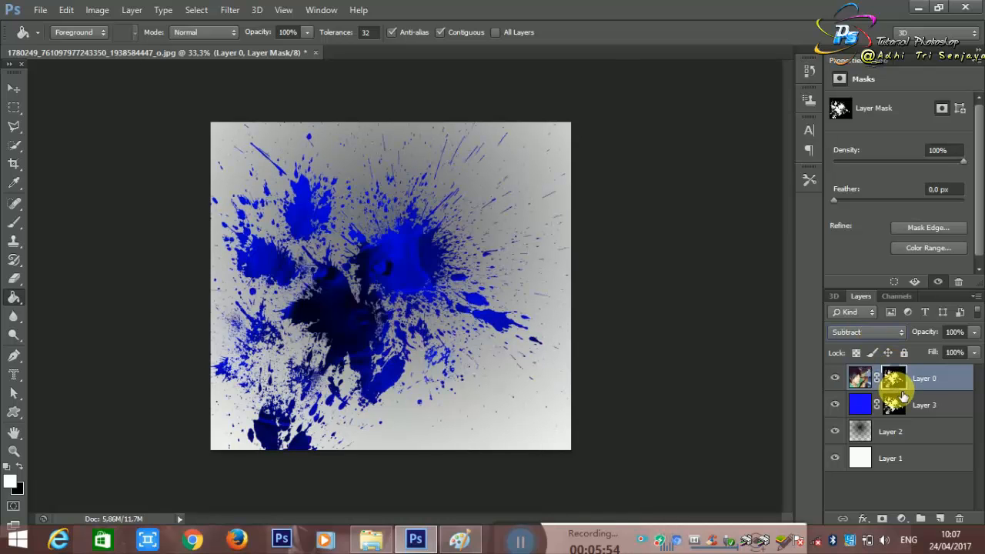
click(904, 337)
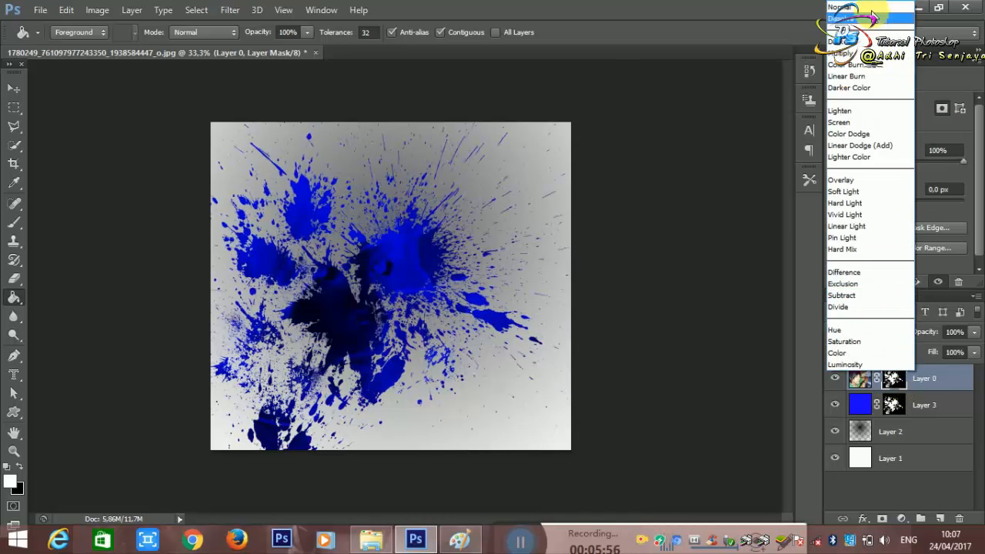
click(881, 6)
Step: Try several blend modes on the blue Layer 3 and set it to Pin Light
click(875, 408)
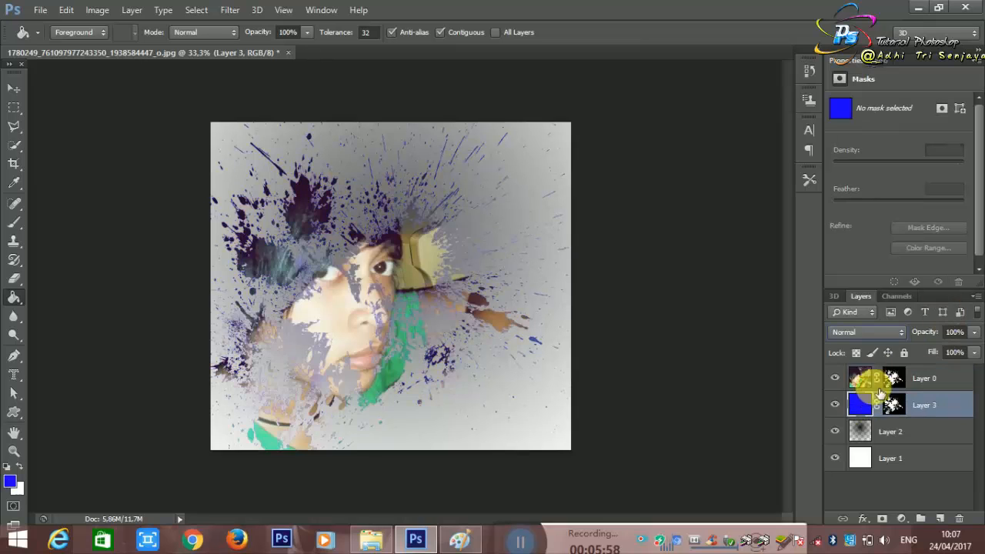
click(900, 333)
click(897, 331)
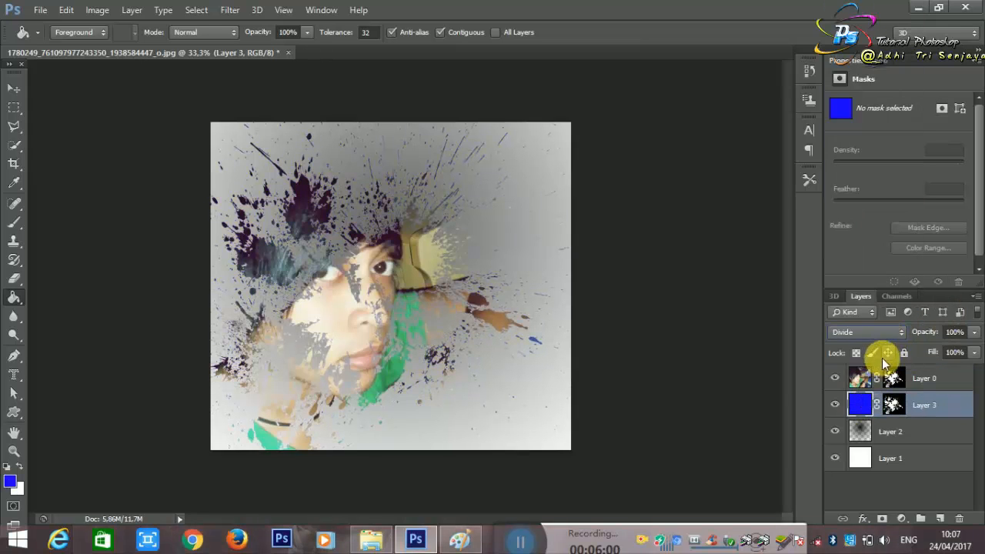
key(Up)
key(Up)
key(Up)
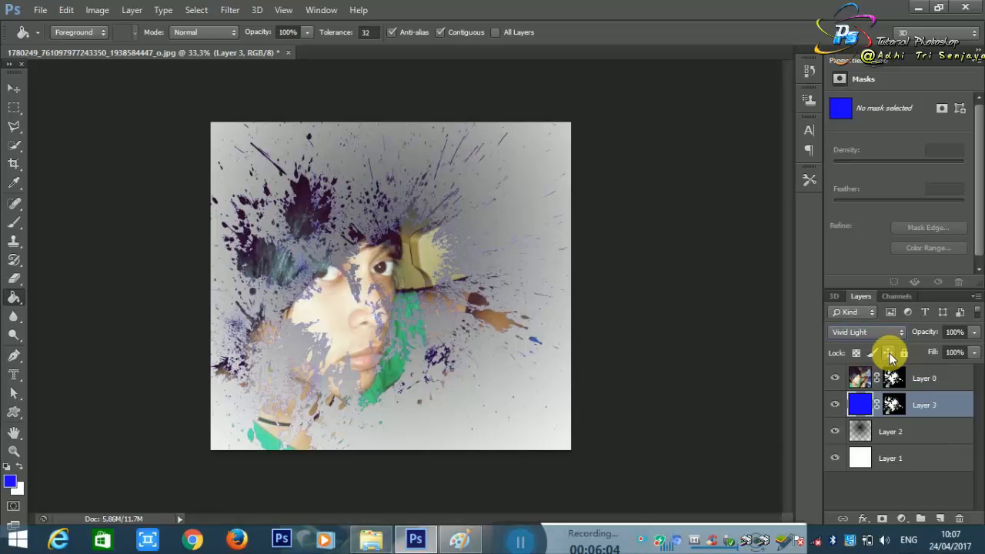
key(Down)
key(Down)
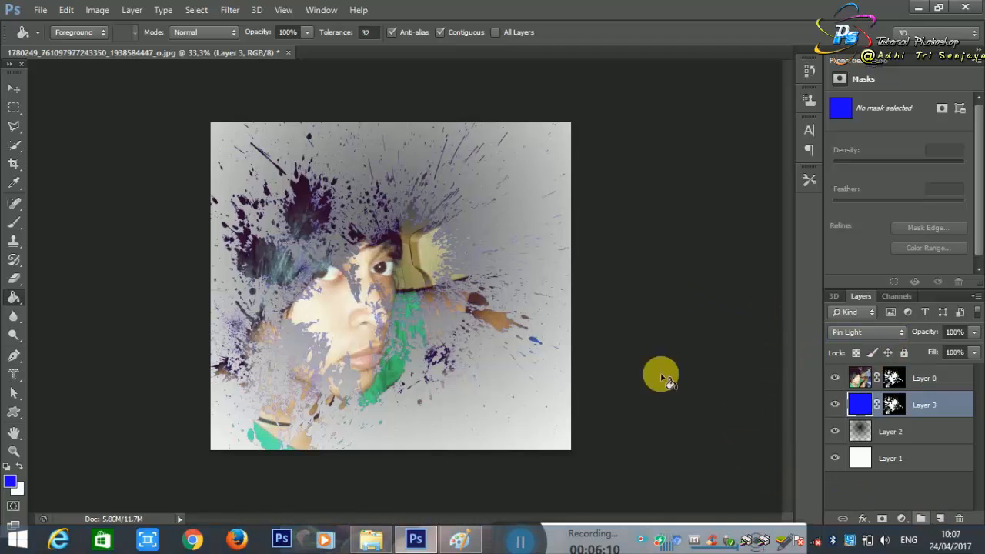
Step: Open the Wisata-Kuala-Lumpur-1000x600 image from the nested New folder and detach it into a floating window
key(ctrl+o)
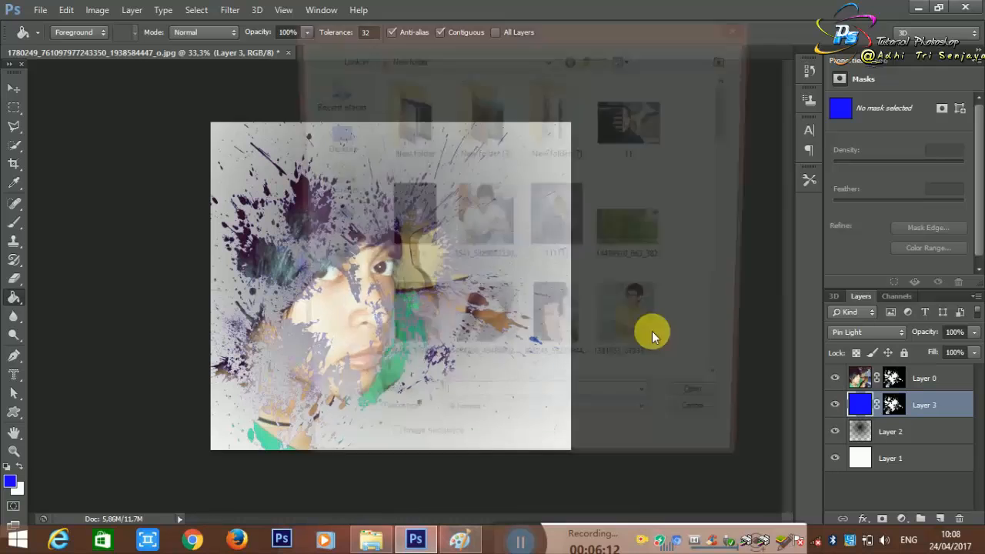
click(483, 115)
double_click(430, 129)
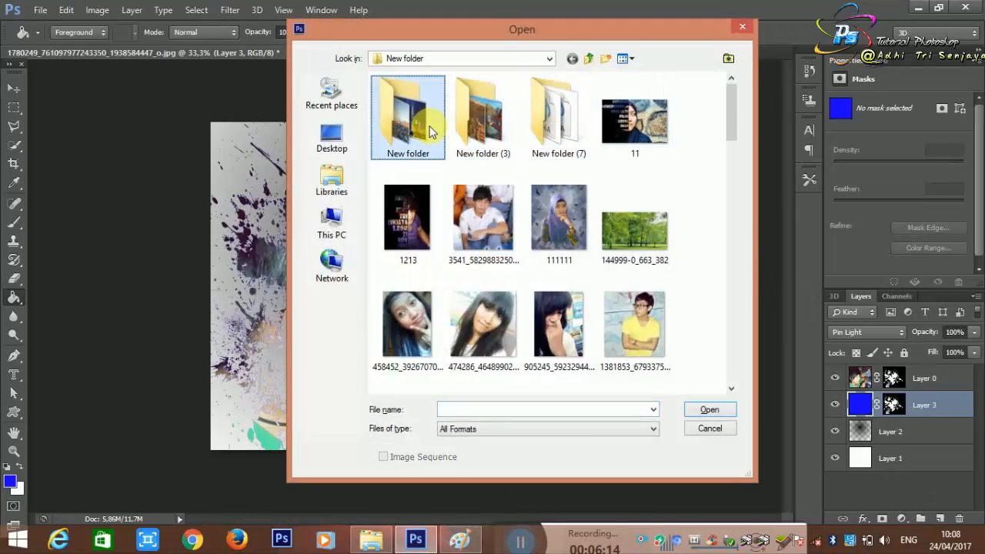
double_click(440, 236)
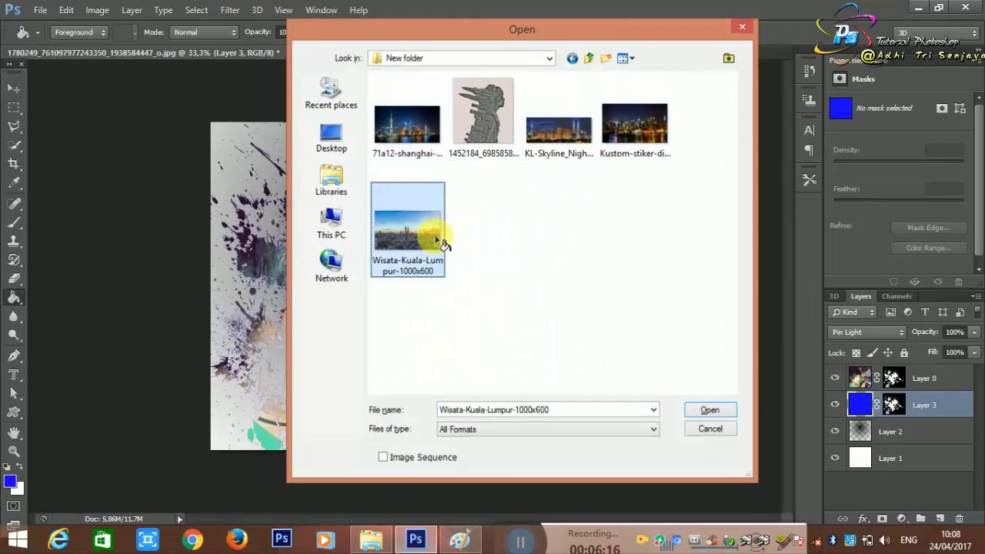
drag(322, 55, 520, 132)
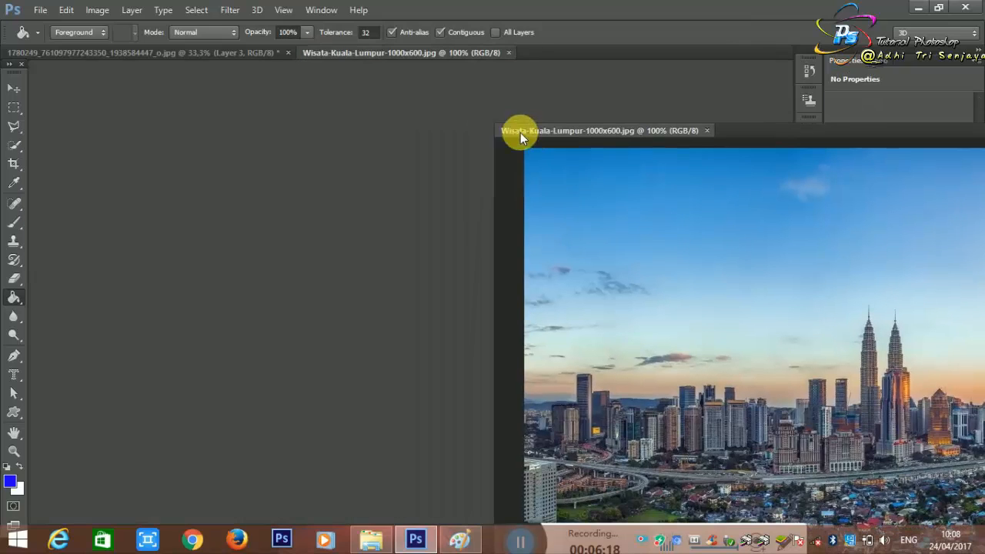
Step: Copy the city skyline image into the portrait document with the Move tool and close the source image
click(15, 88)
drag(540, 225, 375, 218)
drag(598, 134, 438, 120)
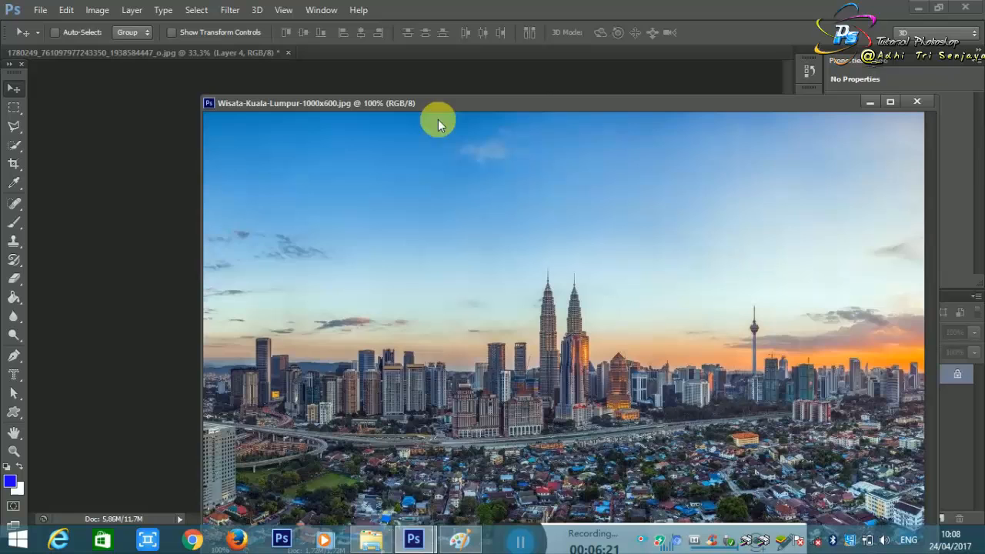
click(916, 102)
Step: Move the skyline layer and enlarge it to about 232.6% so it covers the whole canvas
drag(430, 261, 318, 379)
key(ctrl+t)
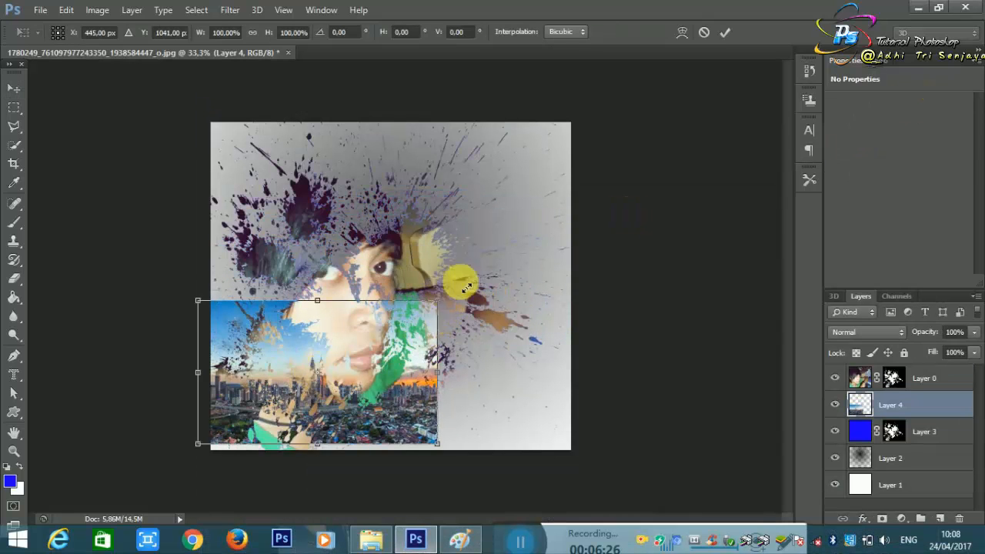
drag(467, 287, 730, 77)
drag(641, 234, 614, 248)
key(Return)
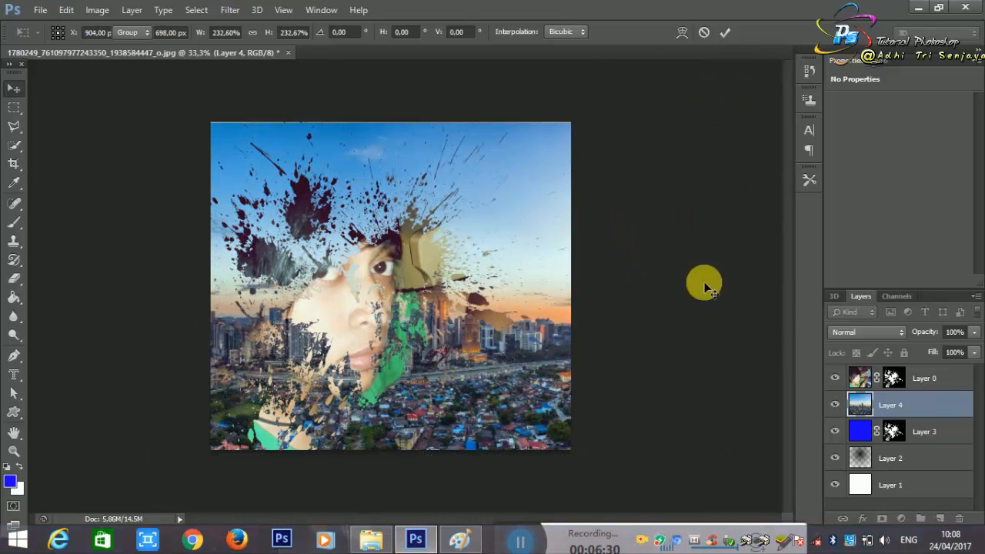
Step: Copy Layer 0's splatter mask onto the skyline Layer 4, and toggle that layer's visibility to compare
click(894, 378)
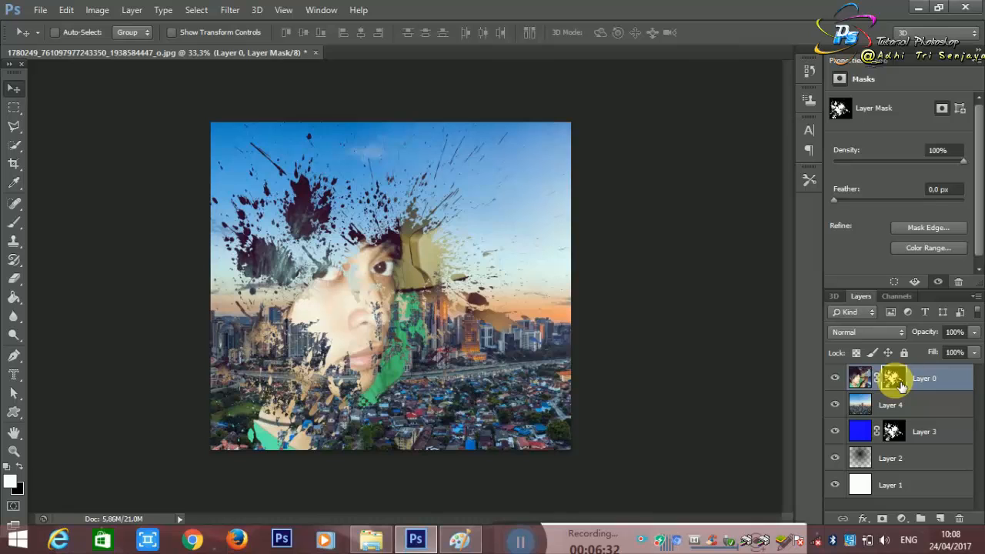
drag(902, 387, 905, 408)
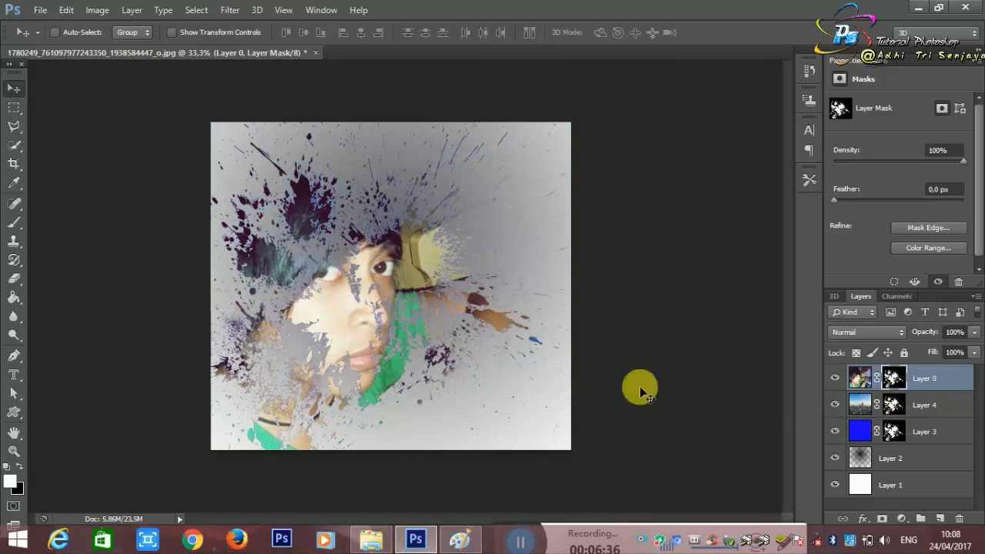
click(831, 410)
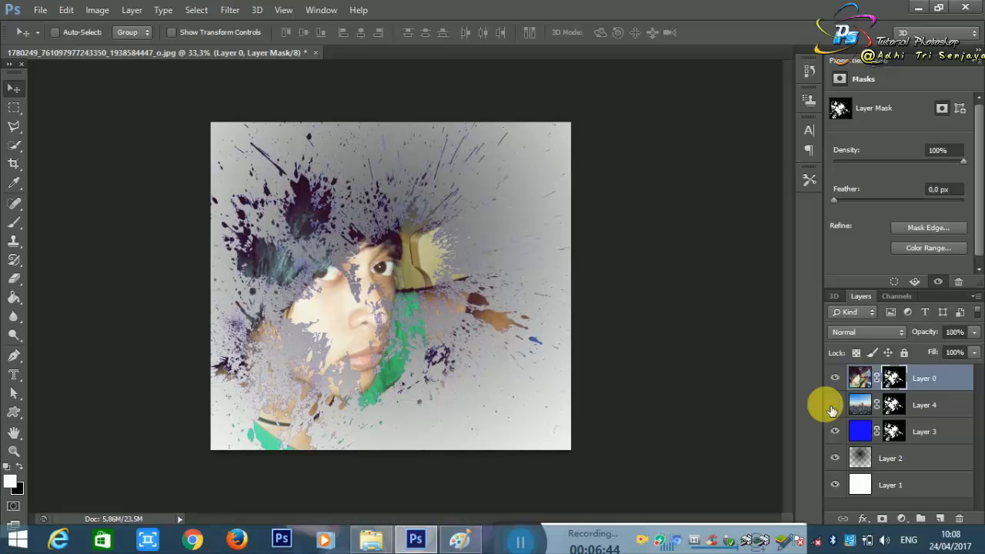
click(831, 410)
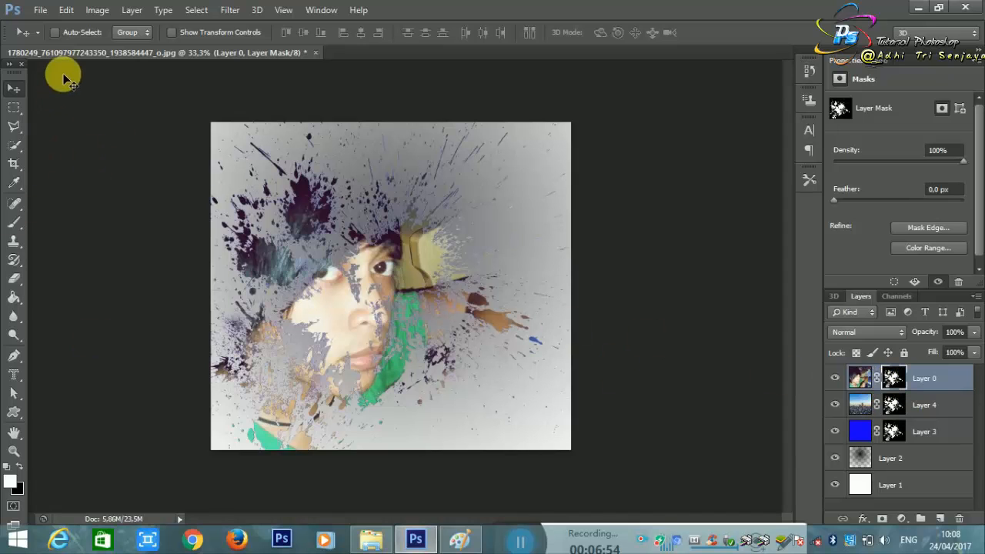
Step: Choose the soft round brush for painting on Layer 0's mask
click(15, 223)
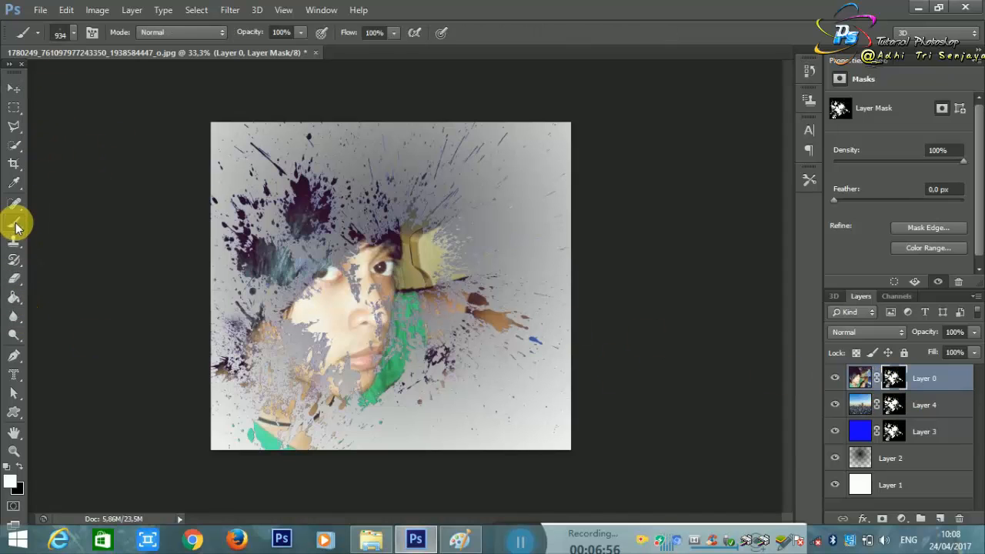
right_click(395, 162)
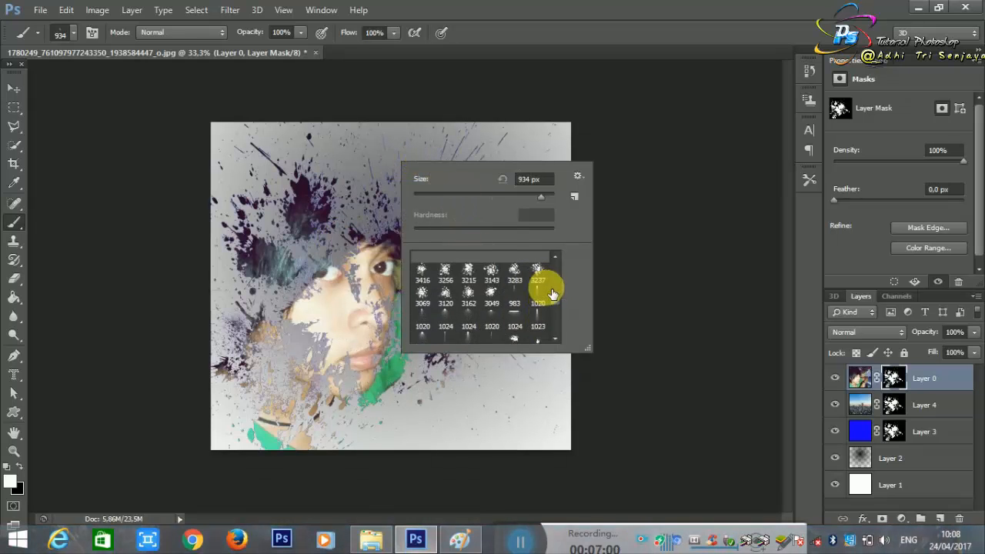
scroll(546, 292, up, 5)
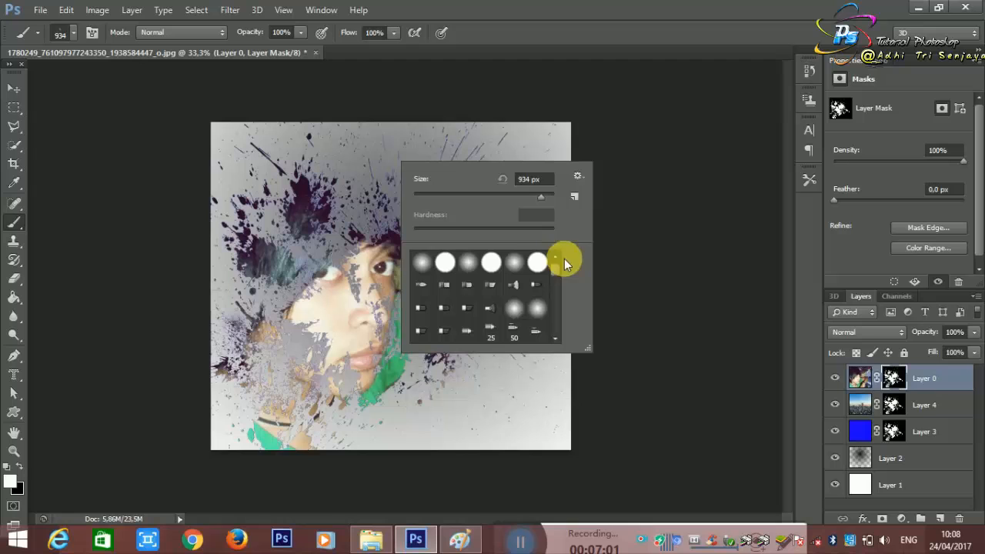
click(420, 263)
click(686, 195)
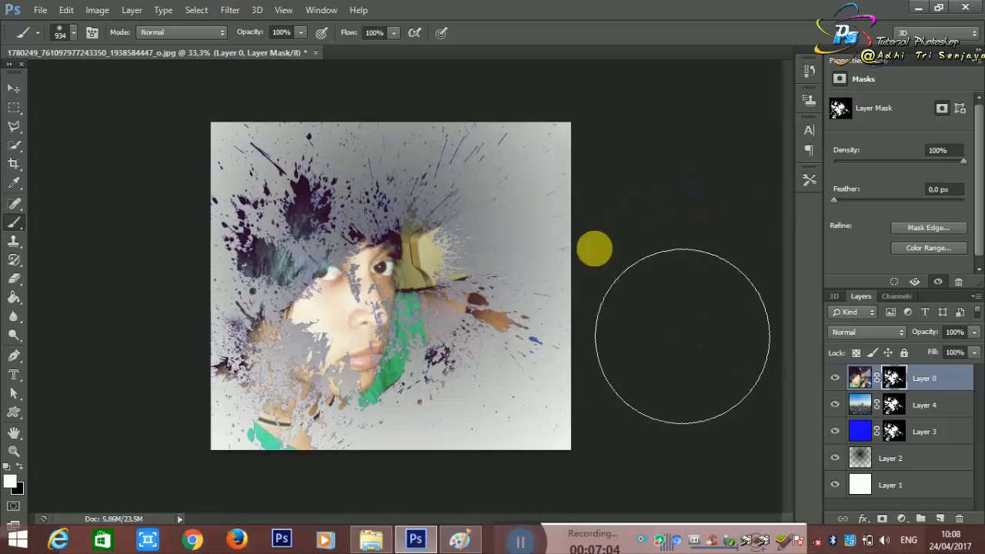
Step: Reduce the brush to 50 px and try painting over the splatter gaps around the nose on Layer 0's mask
key(bracketleft)
key(bracketleft)
key(bracketleft)
key(bracketleft)
key(bracketleft)
key(bracketleft)
key(bracketleft)
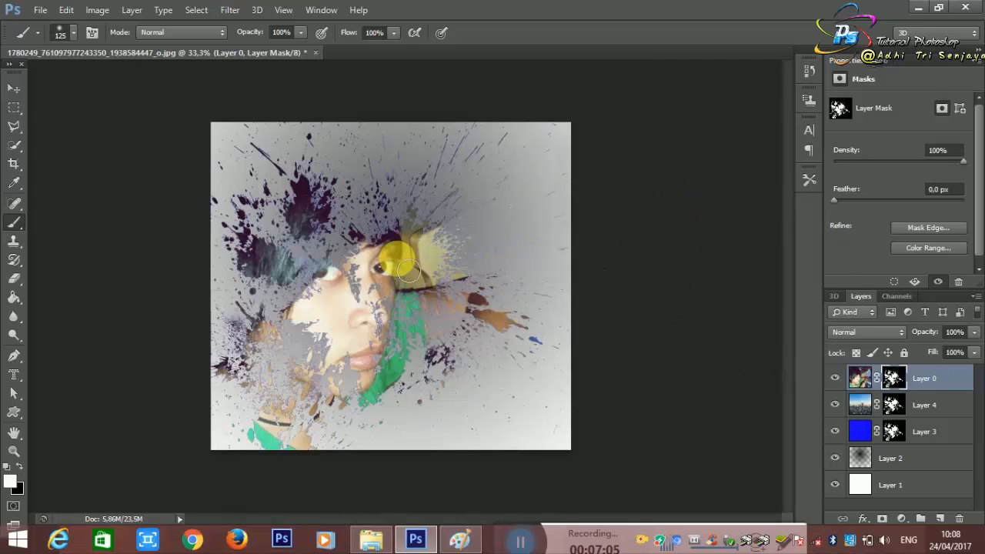
scroll(398, 266, up, 2)
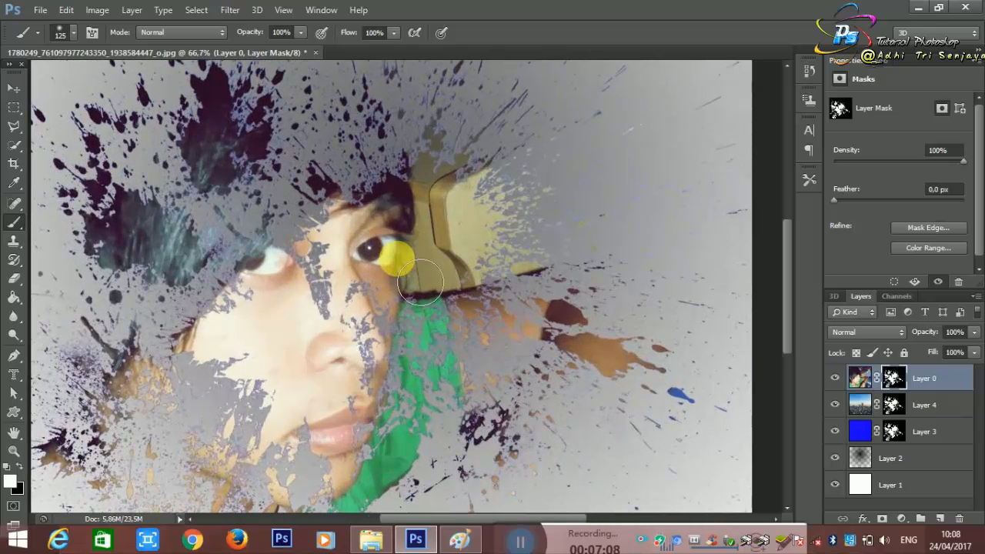
drag(392, 286, 315, 305)
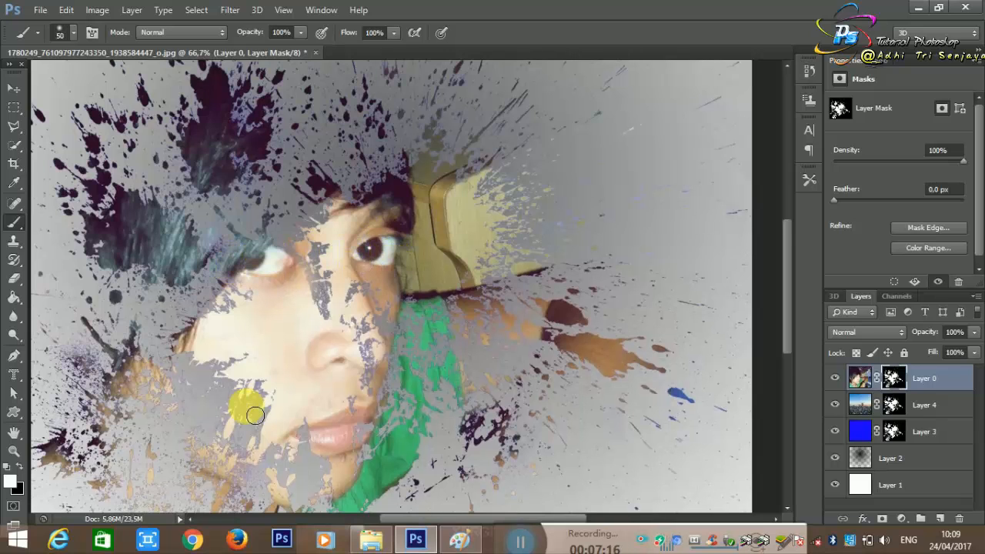
Step: Try Layer 0 below the skyline Layer 4 and return it to the top of the stack
scroll(253, 400, down, 3)
key(ctrl+bracketleft)
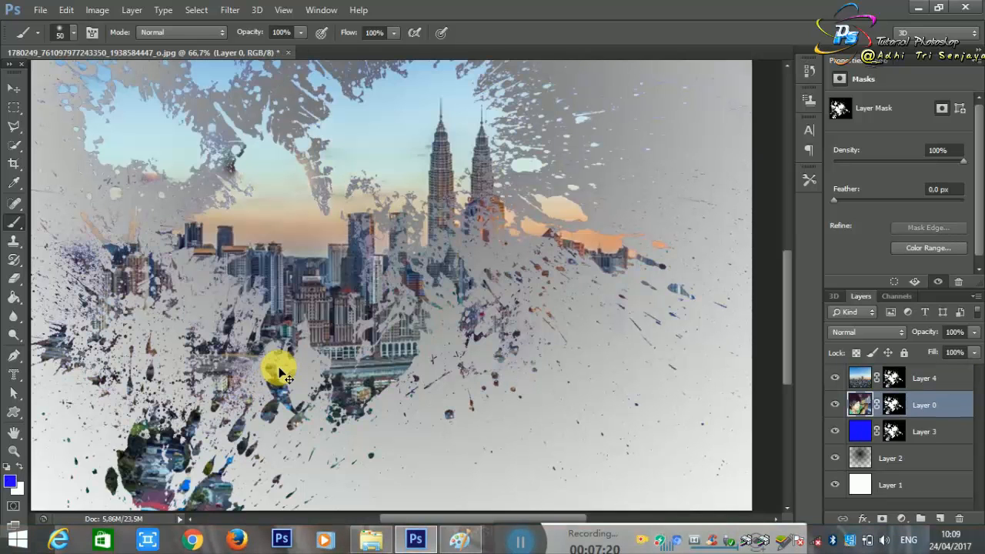
key(ctrl+bracketright)
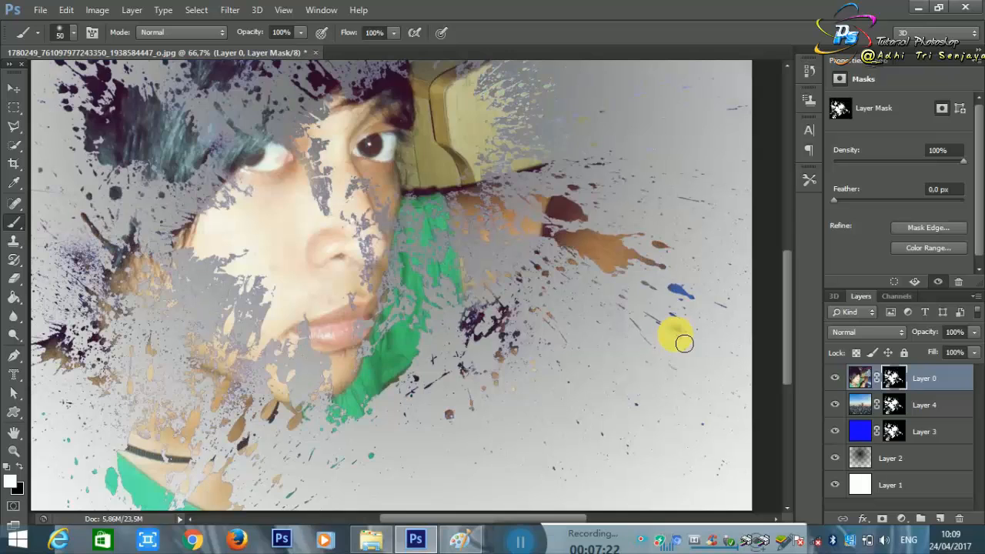
Step: Delete Layer 0's splatter mask and add a new blank white layer mask to it
click(12, 106)
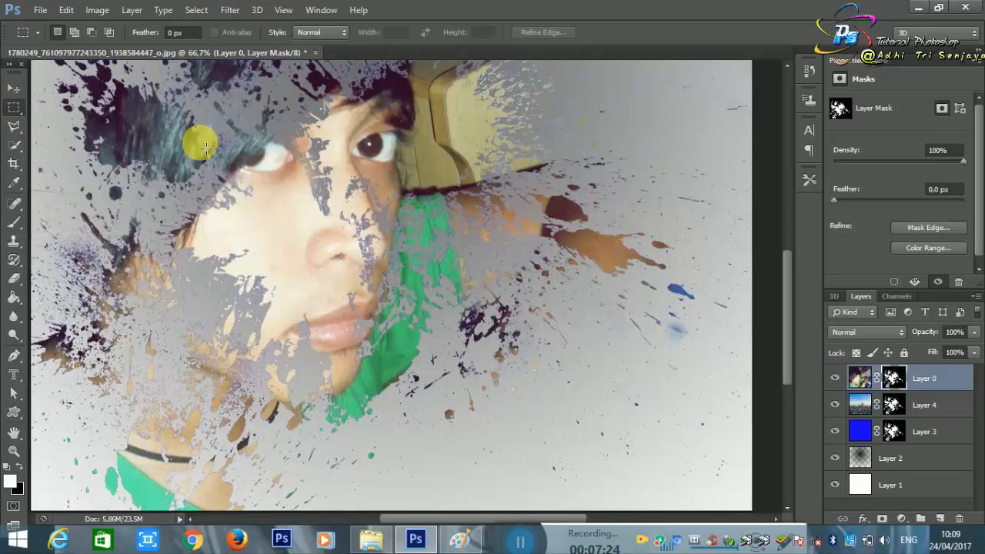
scroll(428, 250, up, 1)
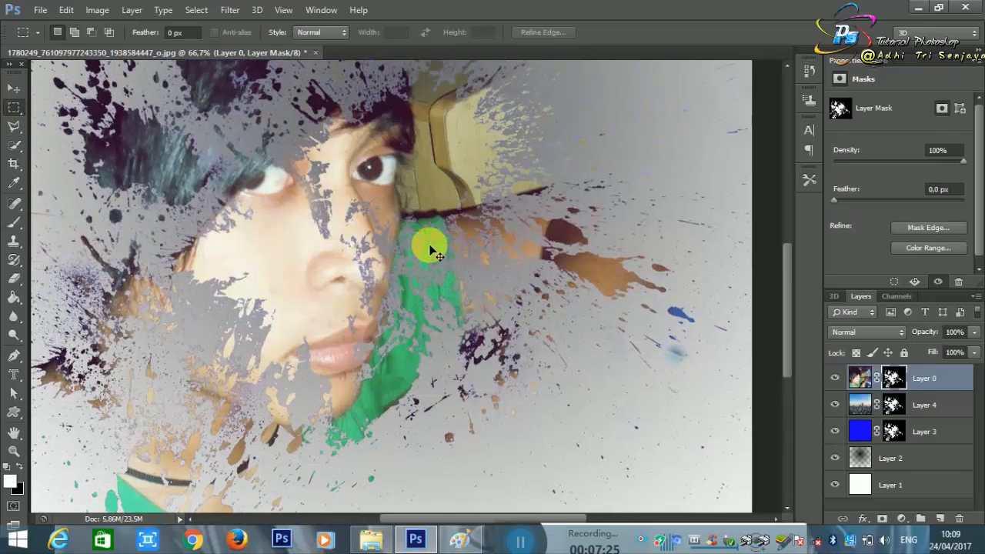
scroll(431, 250, down, 2)
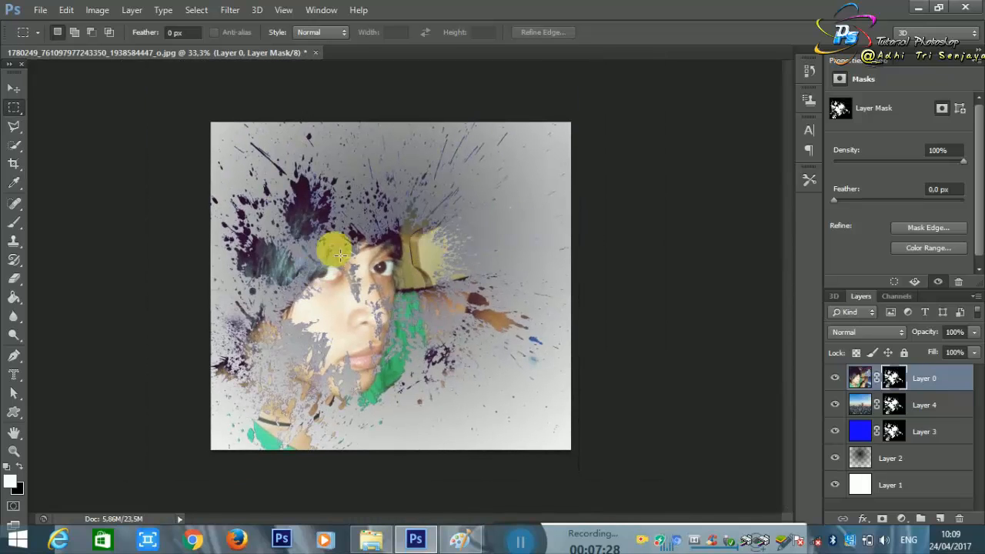
right_click(906, 381)
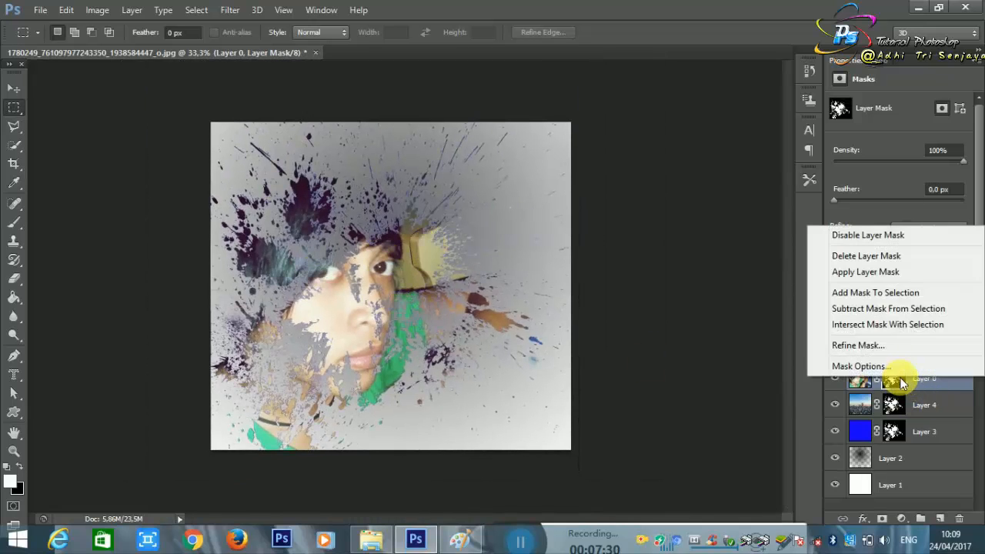
click(885, 259)
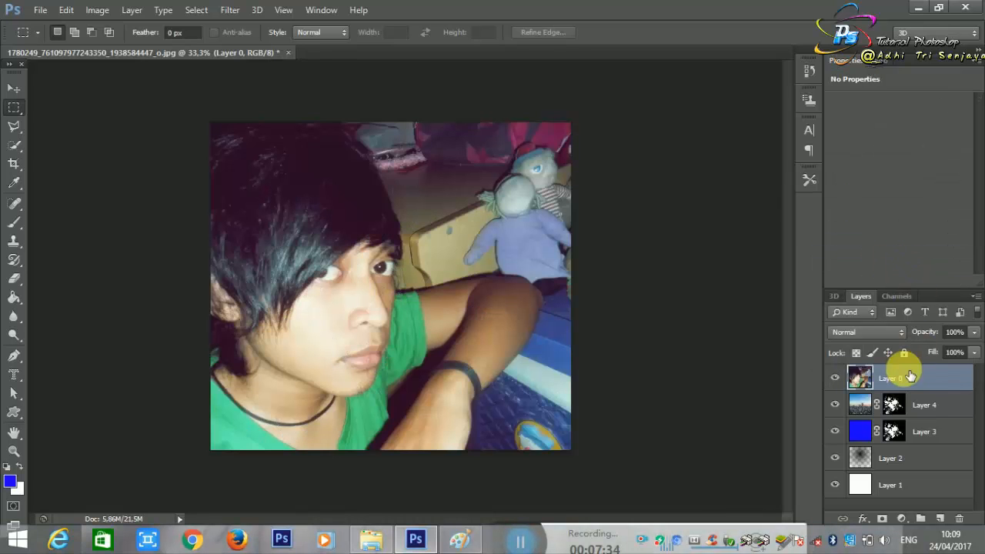
key(ctrl+z)
right_click(893, 378)
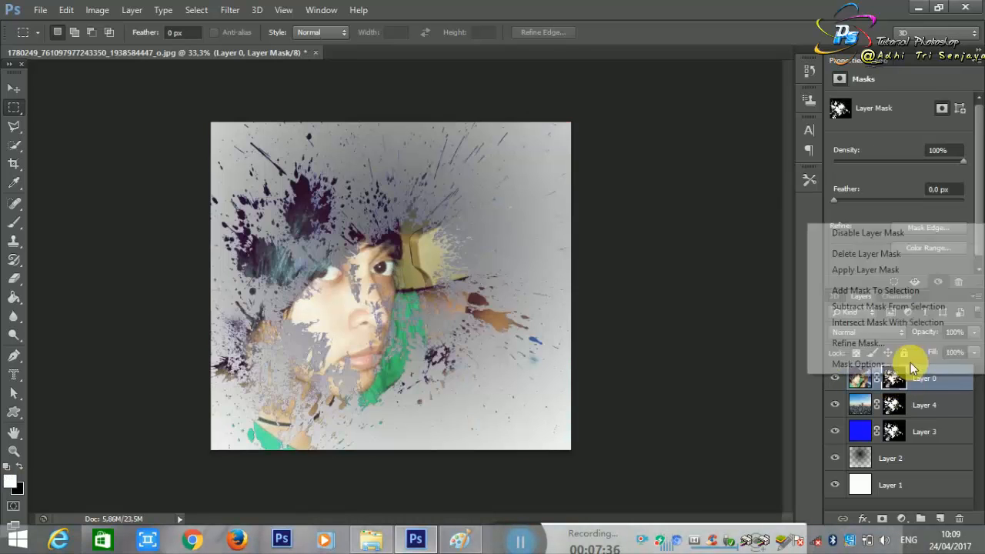
click(883, 254)
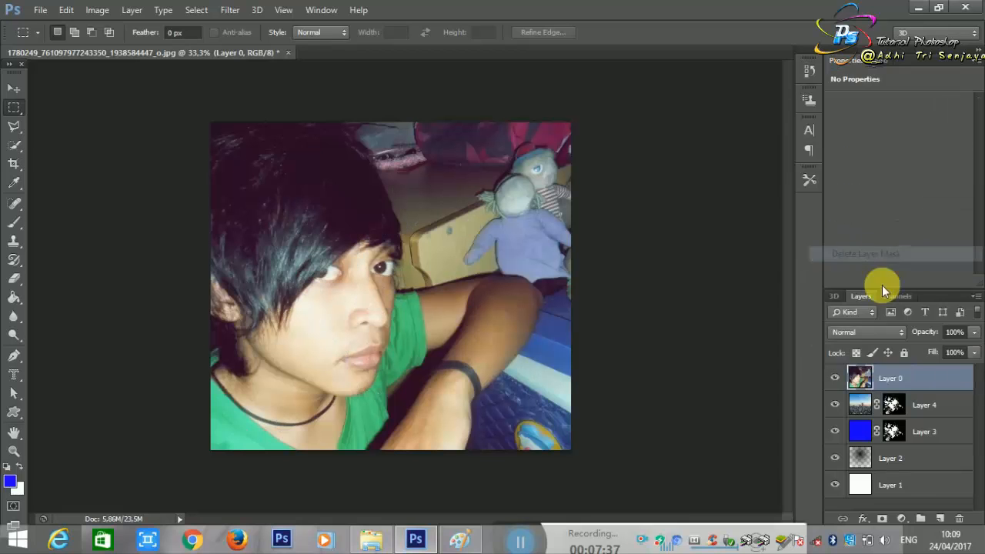
click(883, 518)
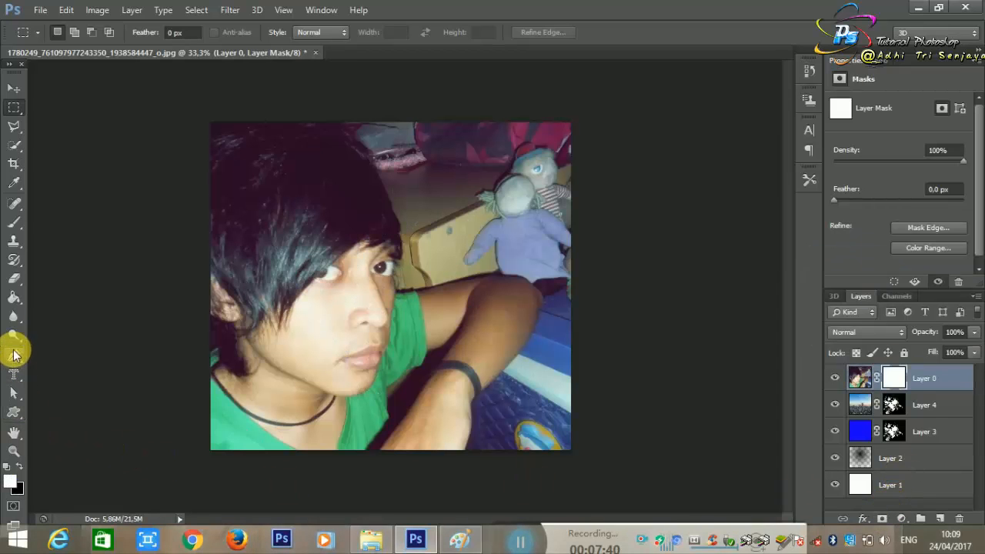
Step: Fill Layer 0's mask with black using the Paint Bucket, and hide the skyline Layer 4 and blue Layer 3
click(14, 307)
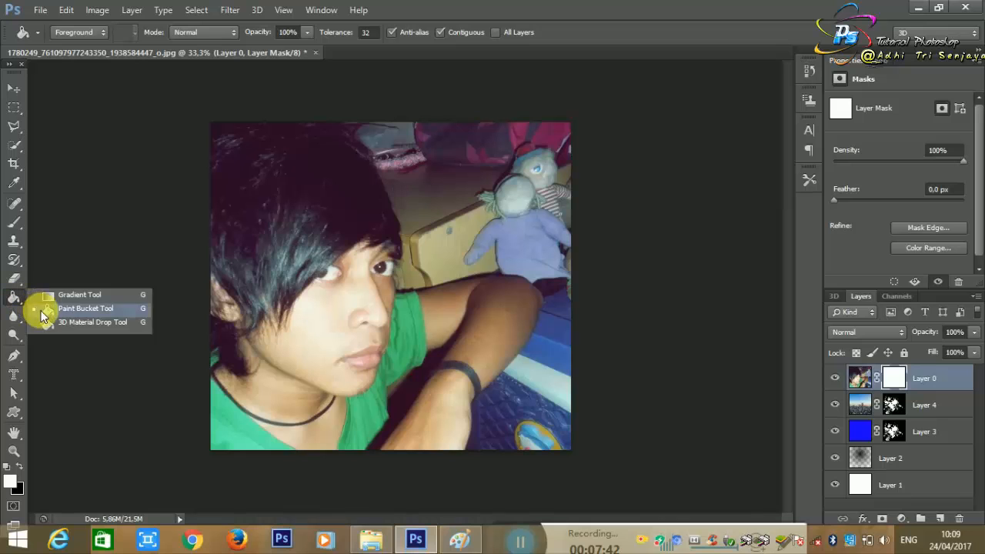
click(46, 308)
click(360, 373)
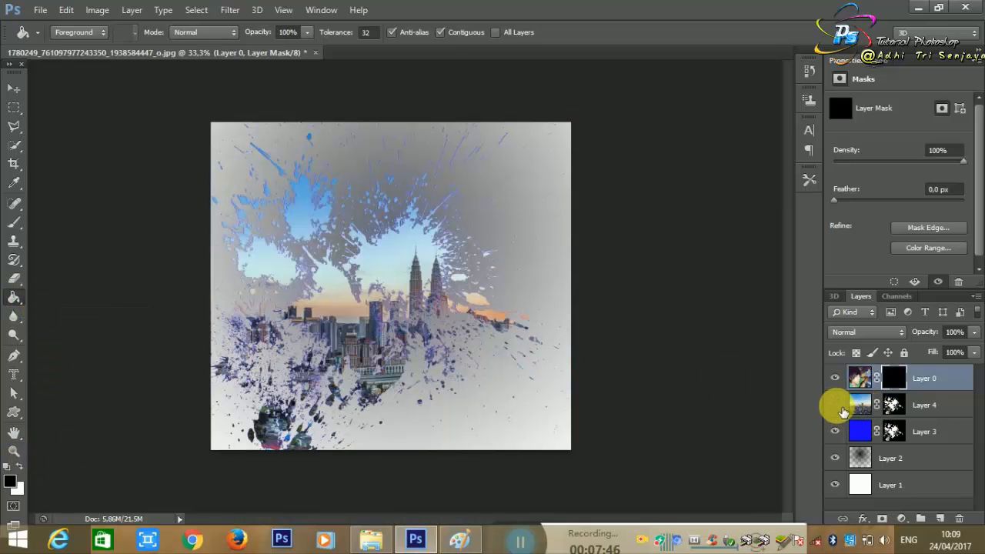
click(836, 405)
click(835, 432)
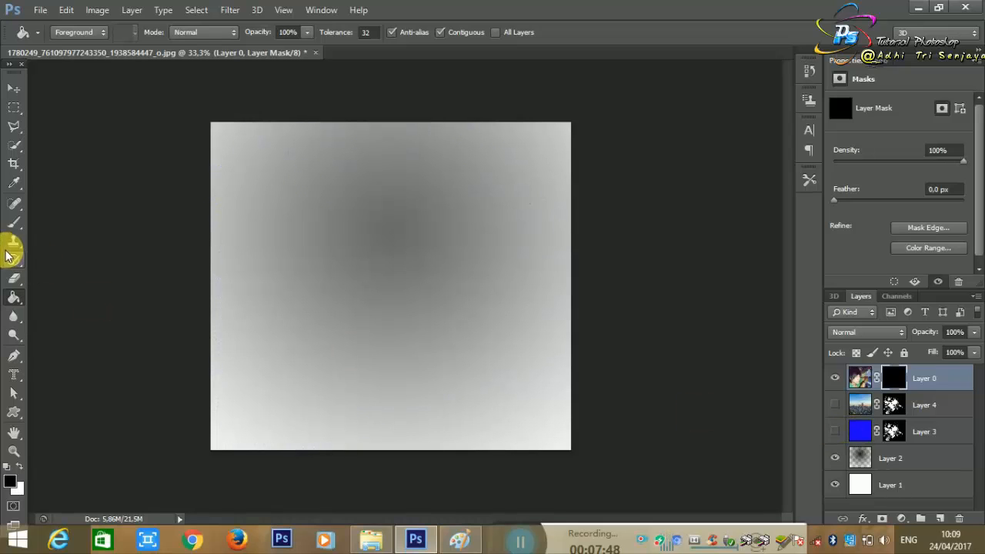
Step: Choose the angular 830 px brush preset and make white the foreground colour for painting Layer 0's mask
click(12, 222)
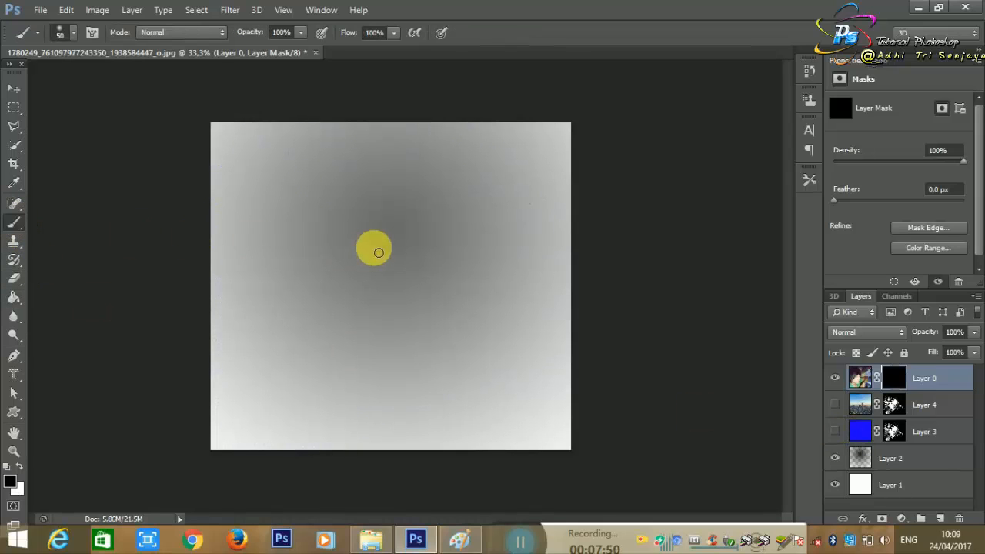
right_click(374, 248)
scroll(501, 362, down, 10)
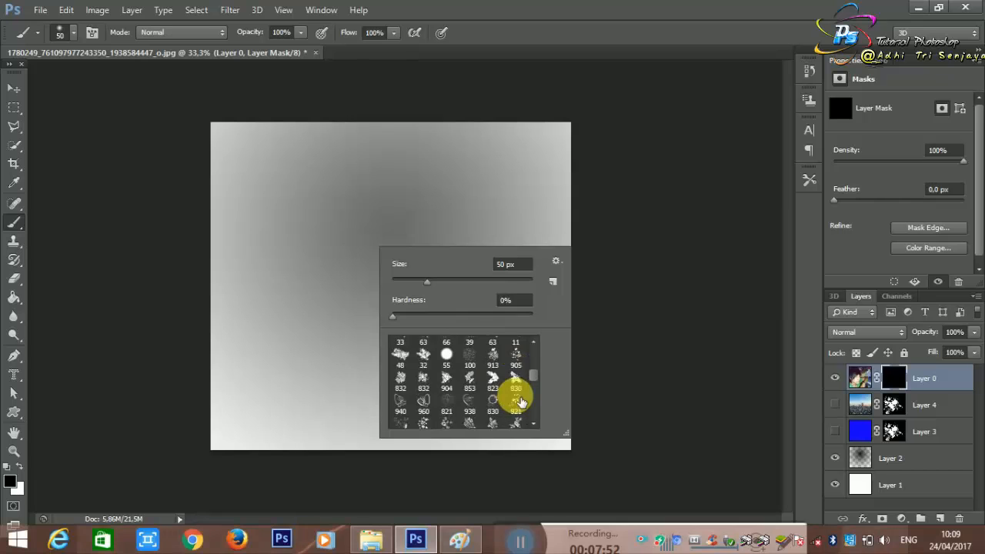
scroll(520, 401, down, 1)
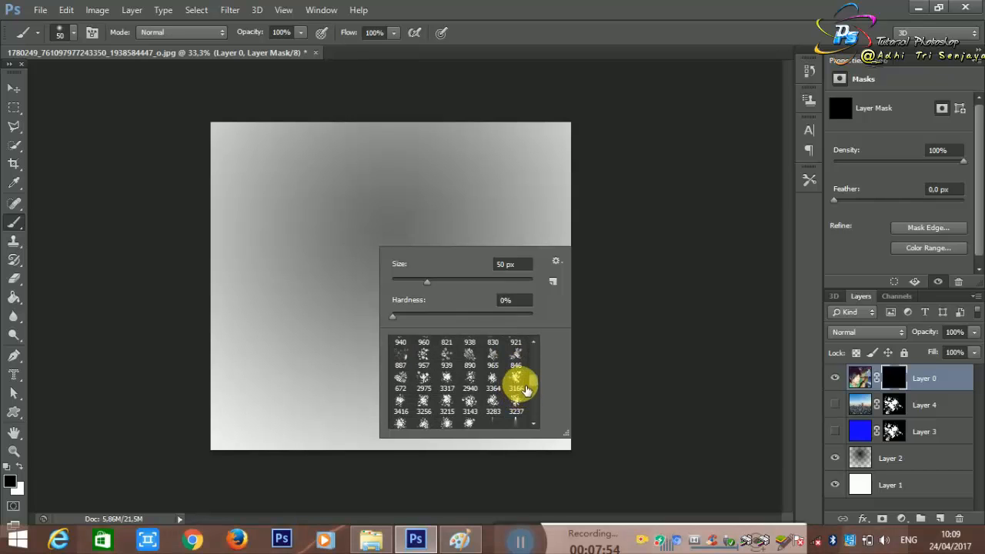
scroll(526, 390, down, 8)
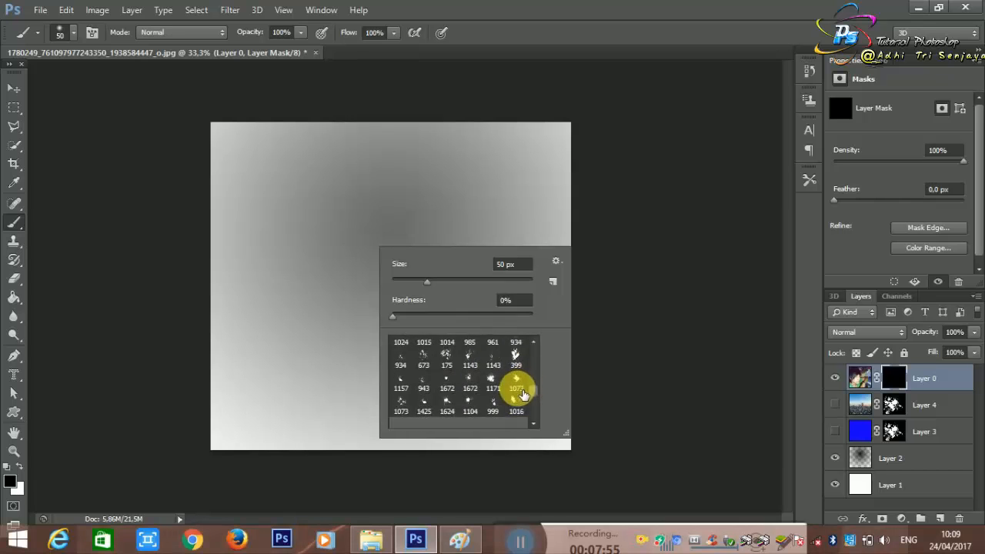
scroll(522, 394, down, 10)
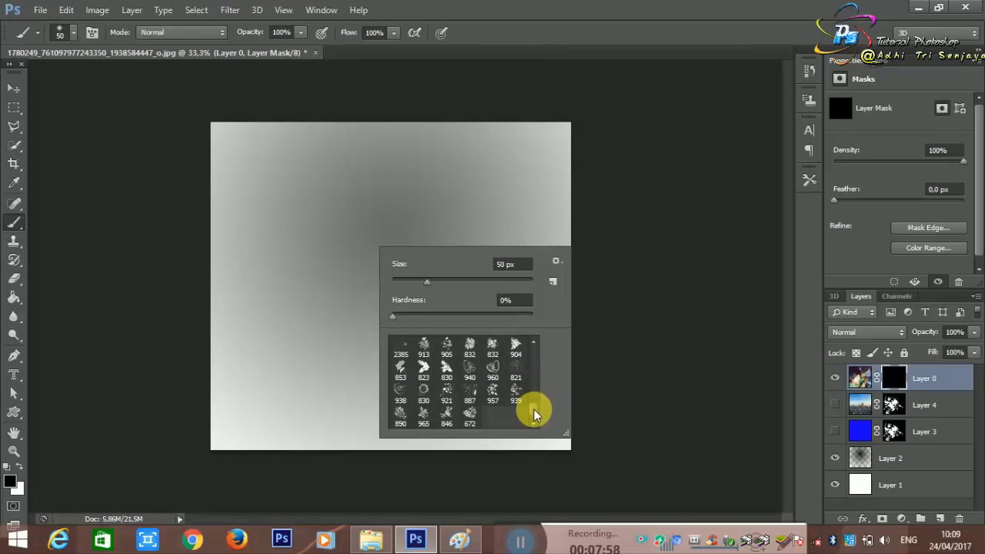
drag(536, 415, 537, 378)
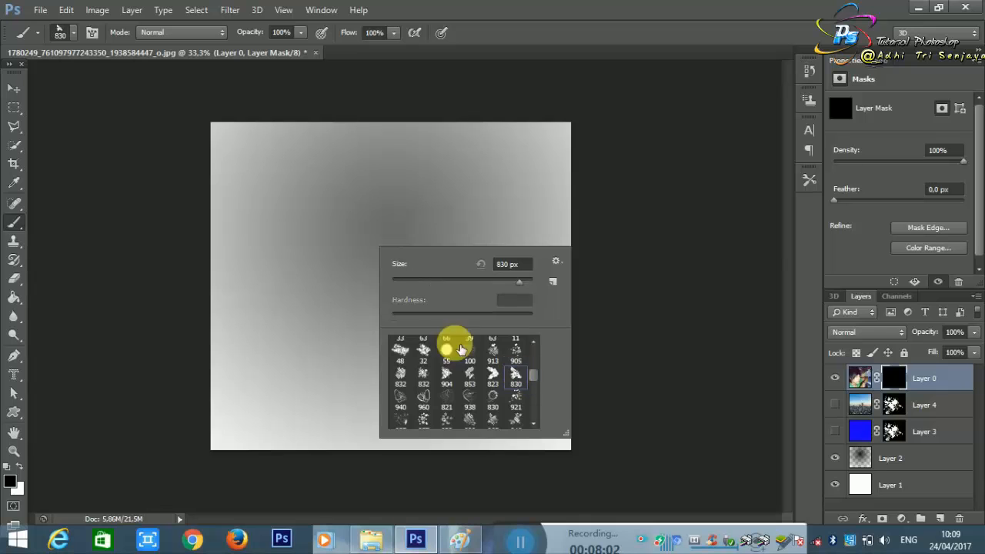
click(327, 211)
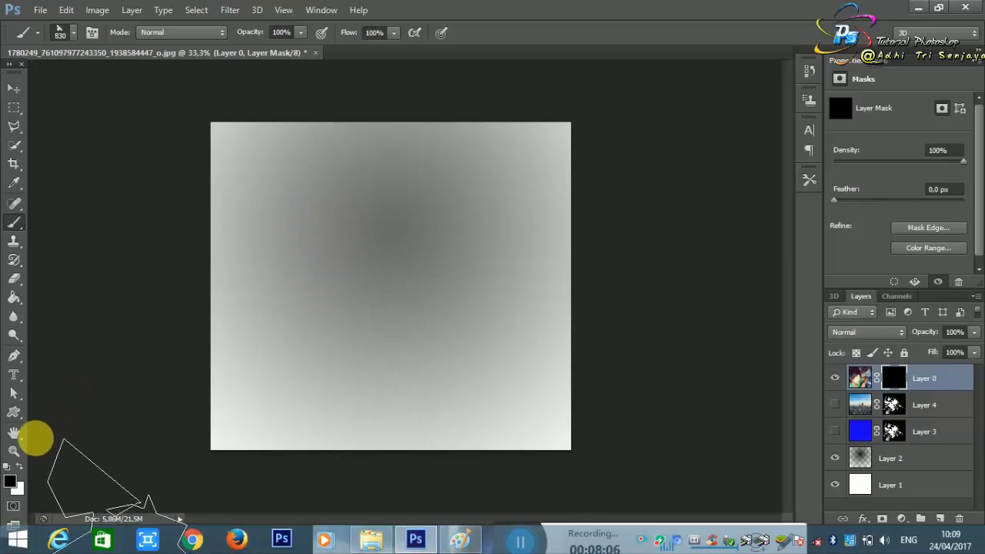
click(20, 466)
Step: Try stamping the 830 px brush over the forehead and eye area on Layer 0's mask, undoing each attempt
click(354, 227)
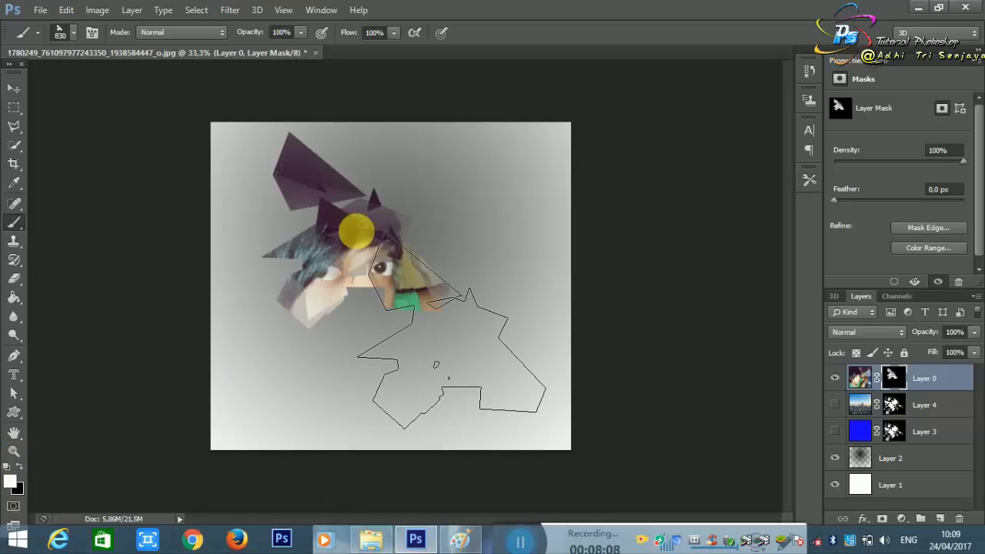
key(ctrl+z)
click(381, 239)
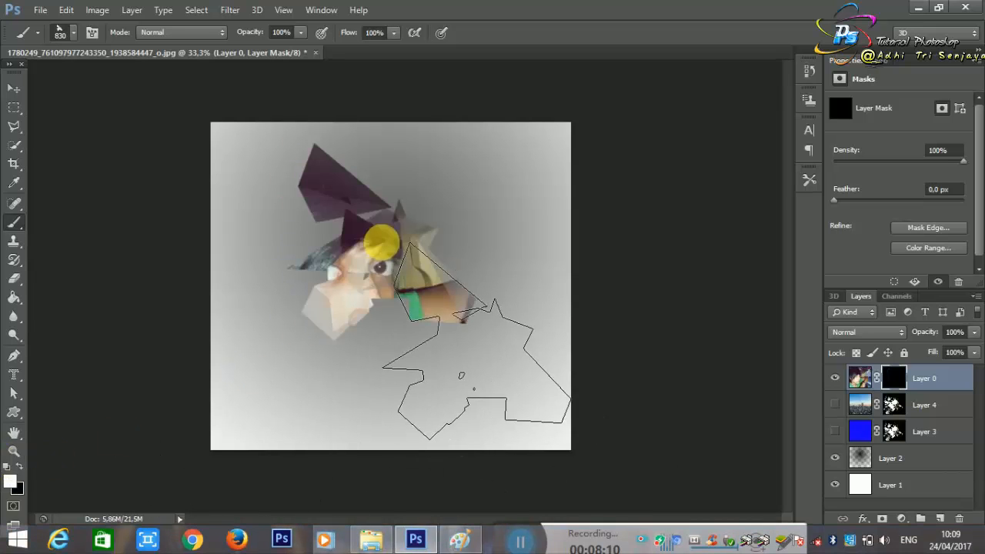
key(ctrl+z)
Step: Try one stamp of the jagged 904 px brush preset over the face on Layer 0's mask, and undo it
right_click(452, 241)
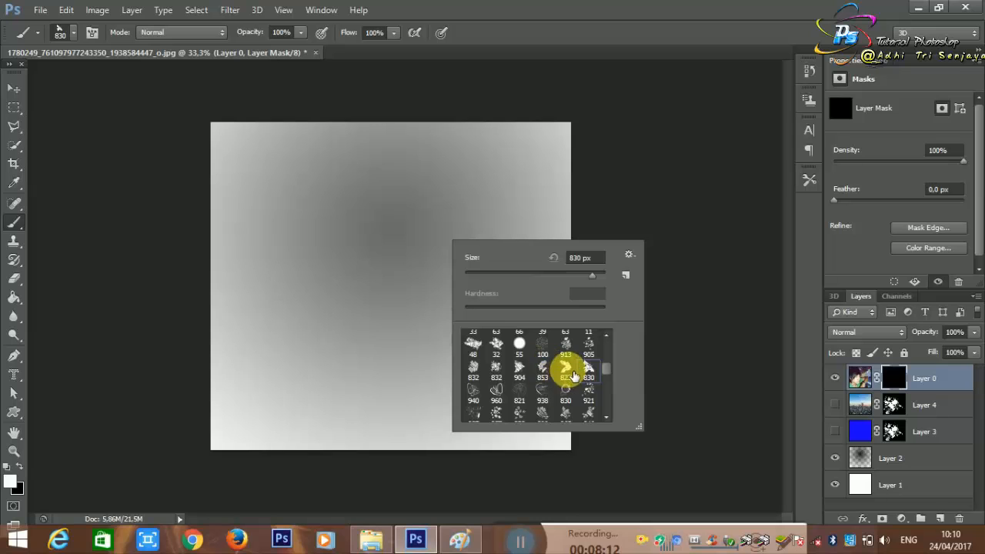
click(519, 372)
click(341, 252)
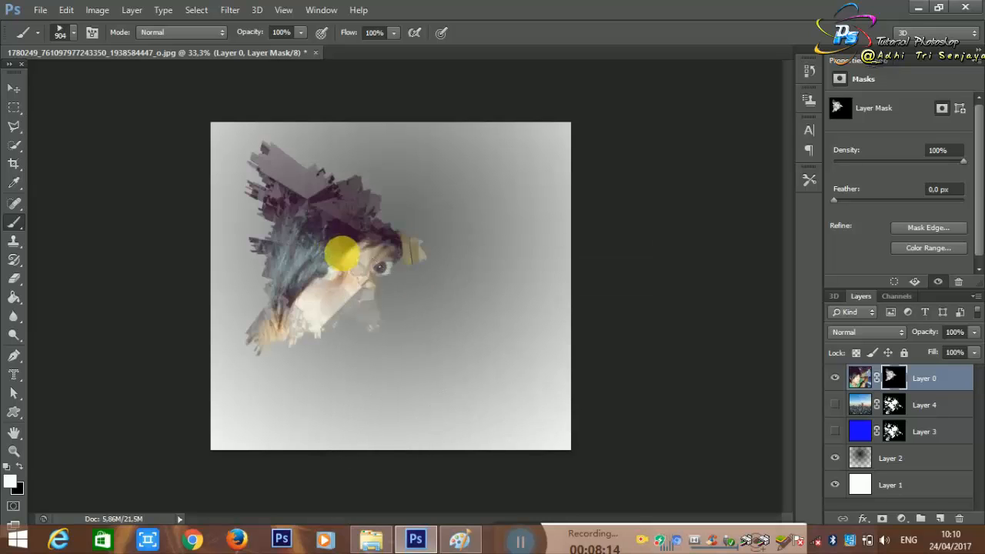
key(ctrl+z)
Step: Look further through the brush presets, try a stamp of an 832 px brush on Layer 0's mask, and undo it
right_click(456, 285)
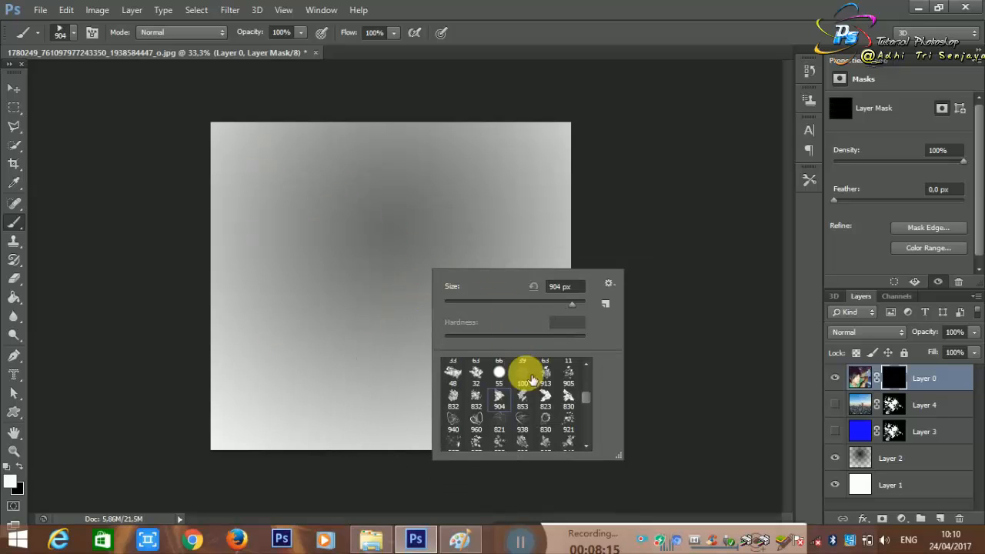
scroll(517, 398, down, 3)
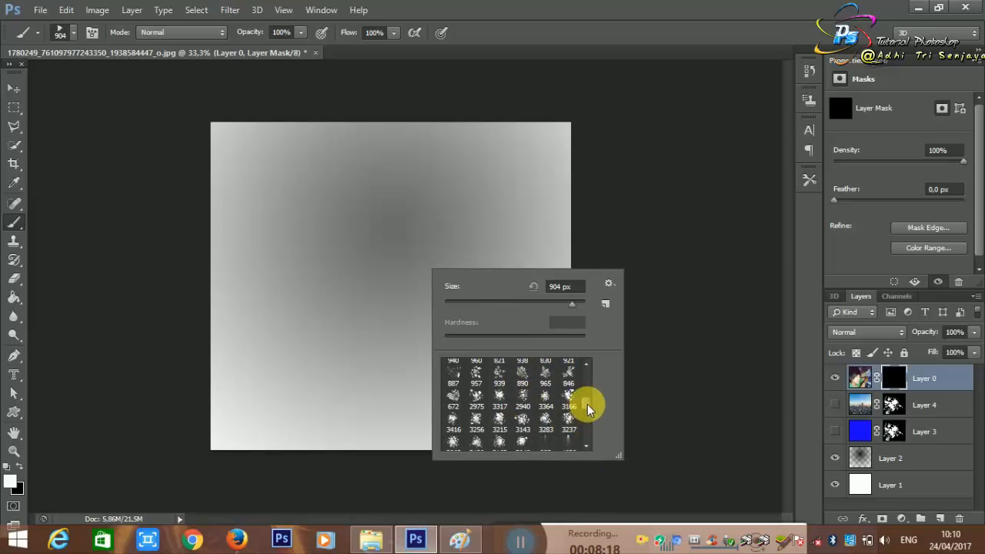
drag(588, 408, 589, 451)
scroll(531, 410, up, 1)
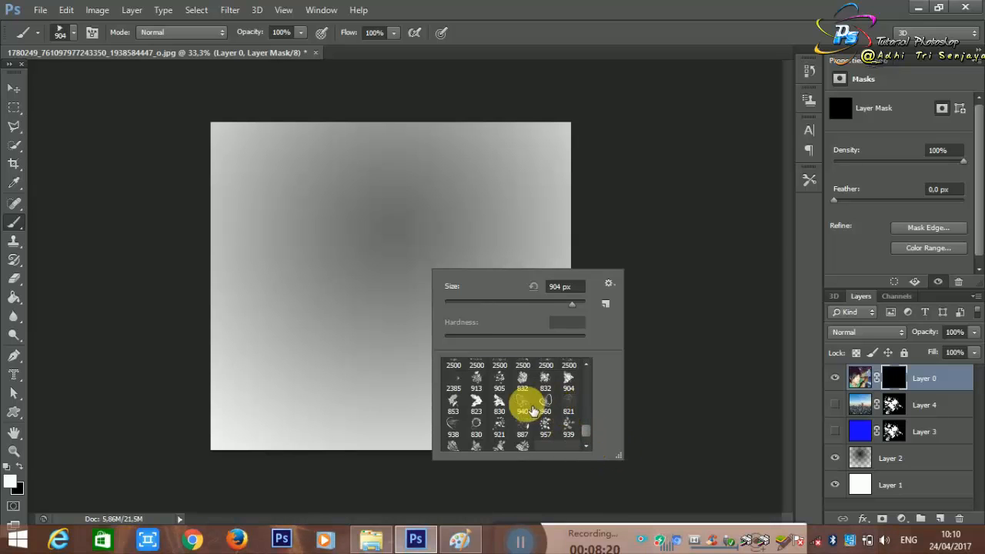
click(523, 385)
click(319, 264)
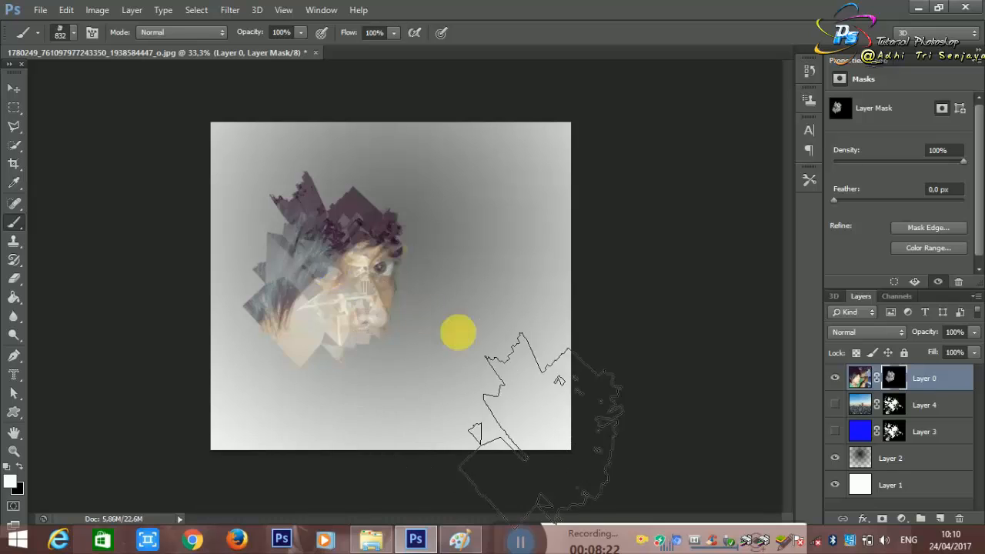
key(ctrl+z)
Step: Reselect the 904 px brush preset and try two placements around the eyes on Layer 0's mask, undoing both
right_click(408, 288)
click(558, 406)
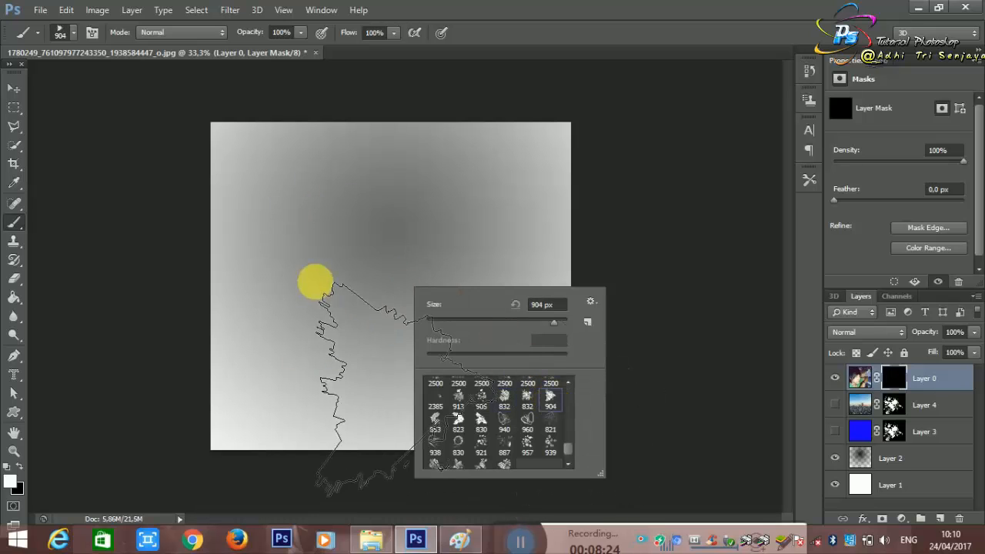
click(352, 282)
key(ctrl+z)
click(377, 276)
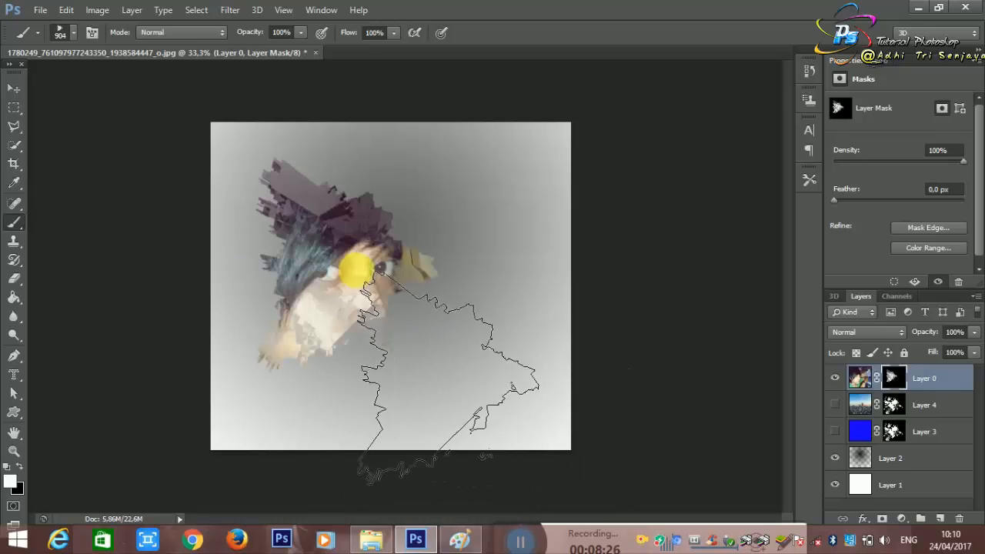
key(ctrl+z)
Step: Try the blocky 913 px brush preset at two positions over the face on Layer 0's mask, undoing both stamps
right_click(433, 302)
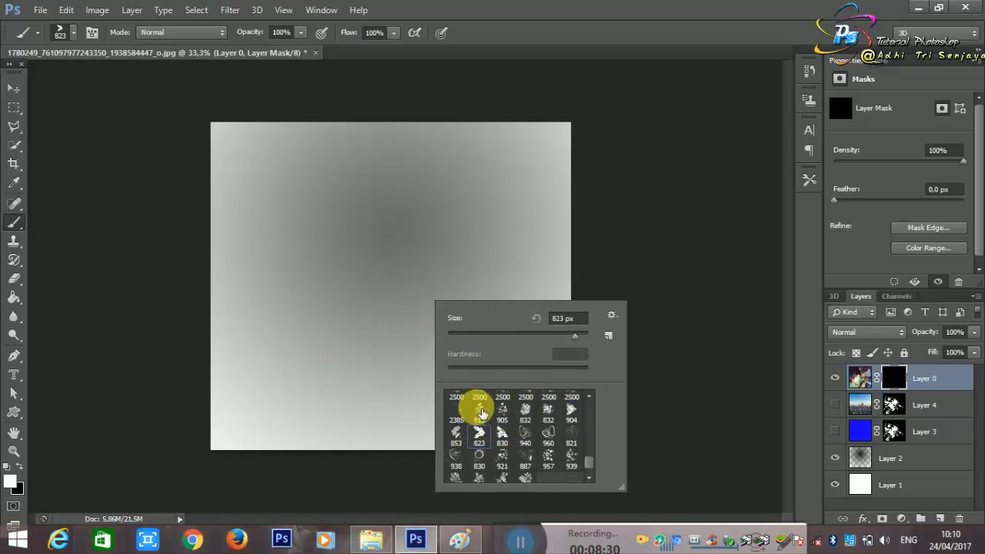
click(473, 407)
click(343, 263)
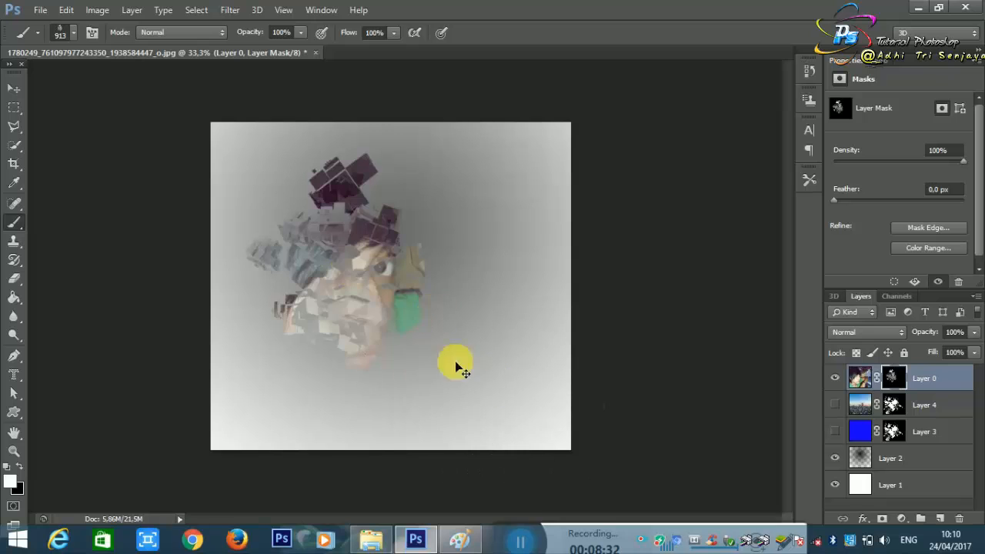
key(ctrl+z)
click(338, 295)
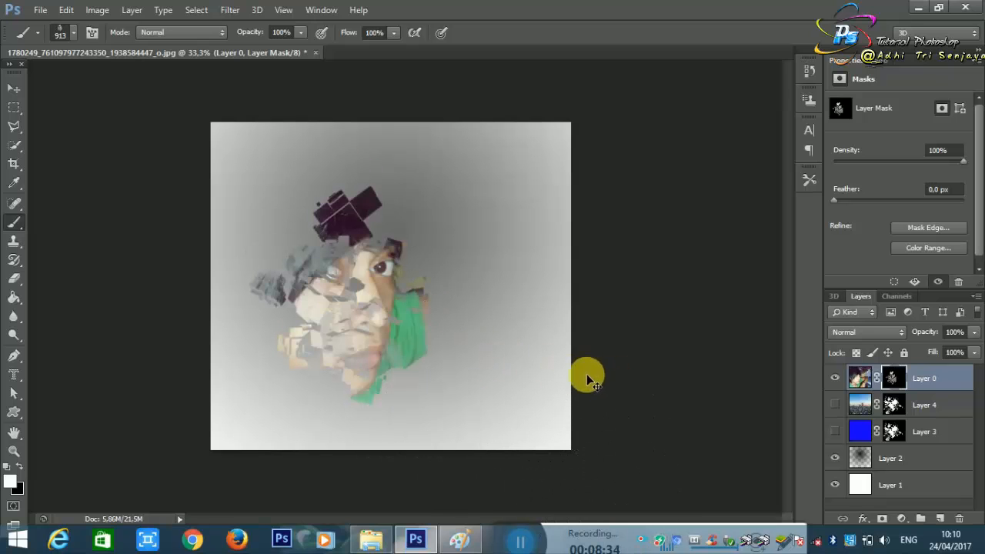
key(ctrl+z)
key(ctrl+z)
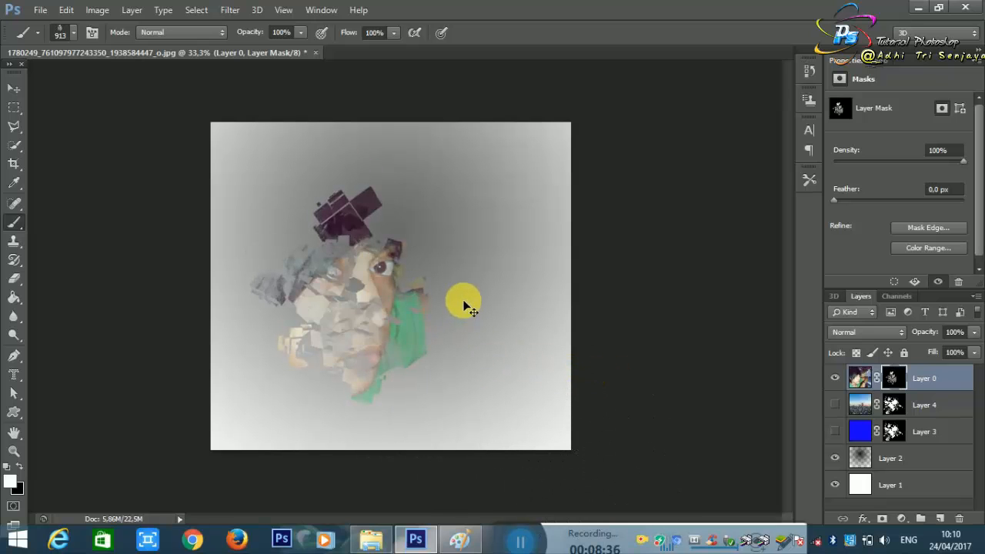
key(ctrl+z)
Step: Switch back to an 832 px brush preset and stamp it over the centre of the face on Layer 0's mask
right_click(453, 247)
scroll(550, 394, down, 1)
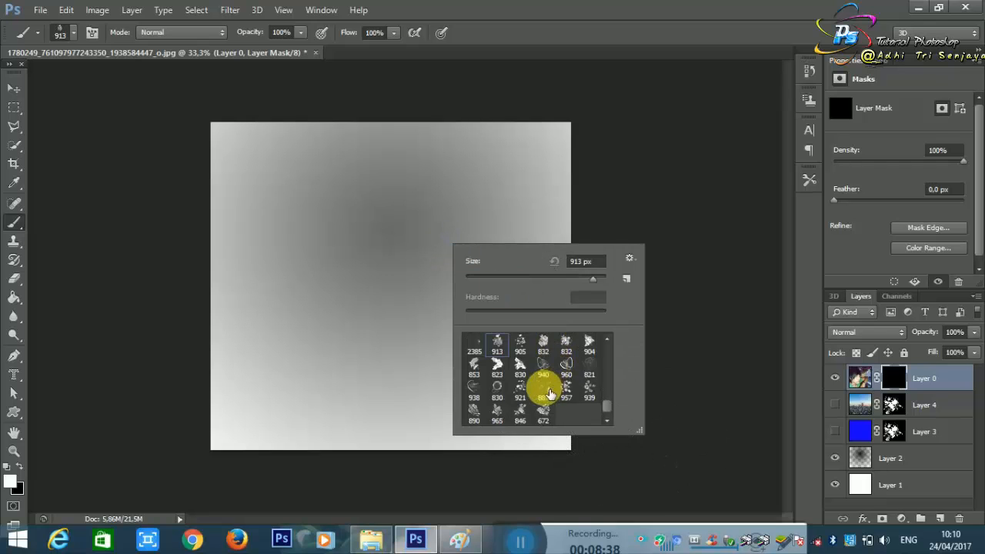
scroll(528, 397, up, 2)
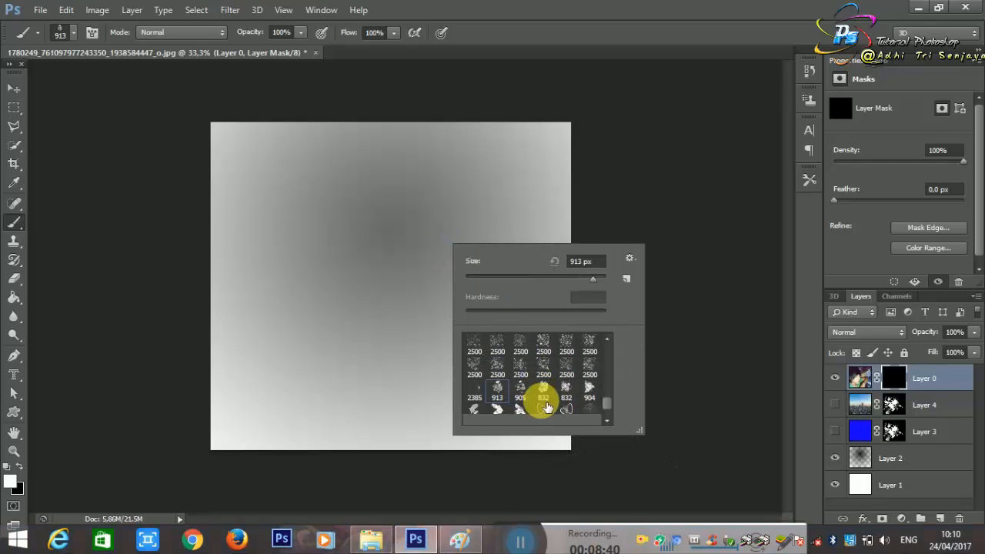
click(556, 402)
click(366, 293)
click(350, 281)
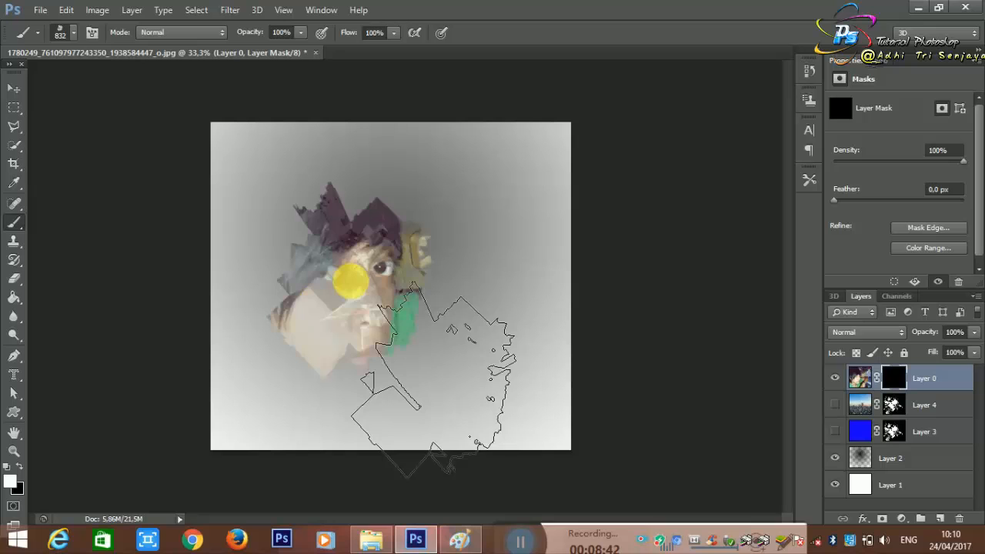
Step: Undo the last stamp and try the 853 px brush preset over the left side of the face on Layer 0's mask
key(ctrl+z)
right_click(431, 295)
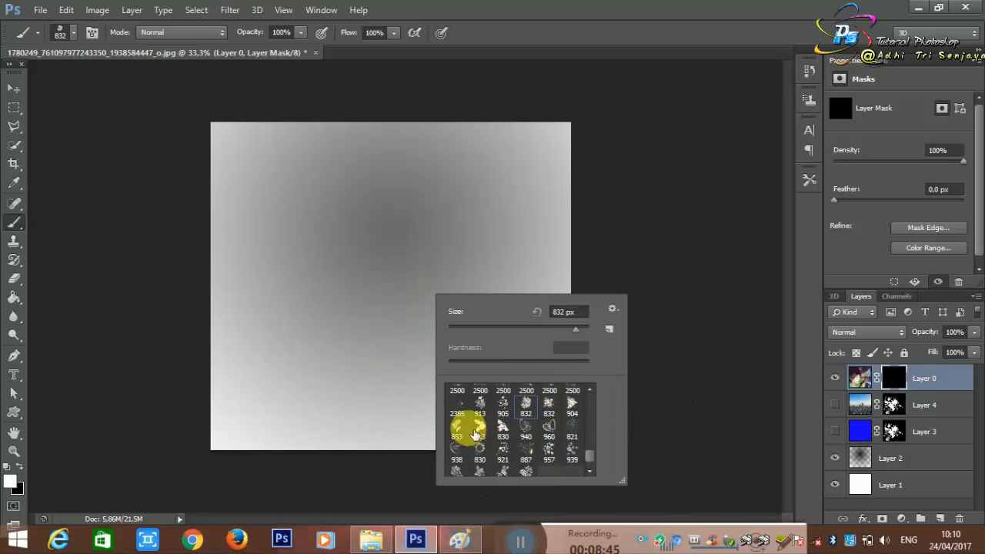
click(475, 433)
click(286, 275)
click(287, 273)
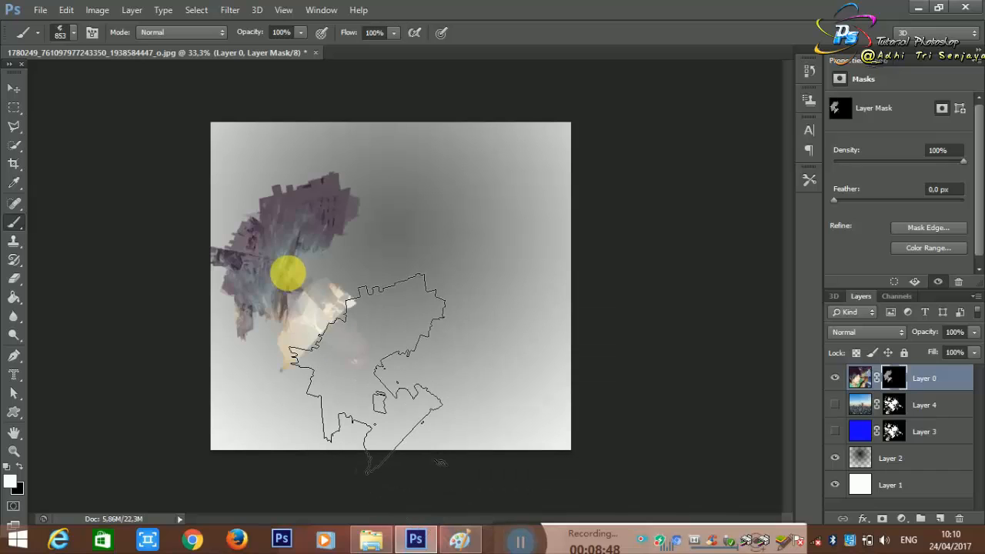
click(288, 274)
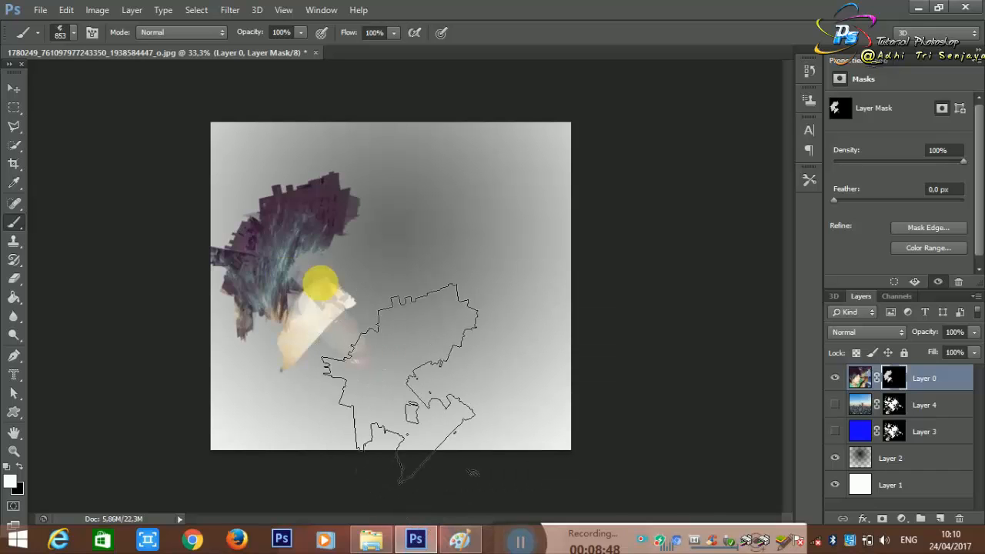
Step: Select the second 832 px brush preset, undo the trial stamps on Layer 0's mask, and stamp it twice over the face
right_click(456, 258)
click(557, 369)
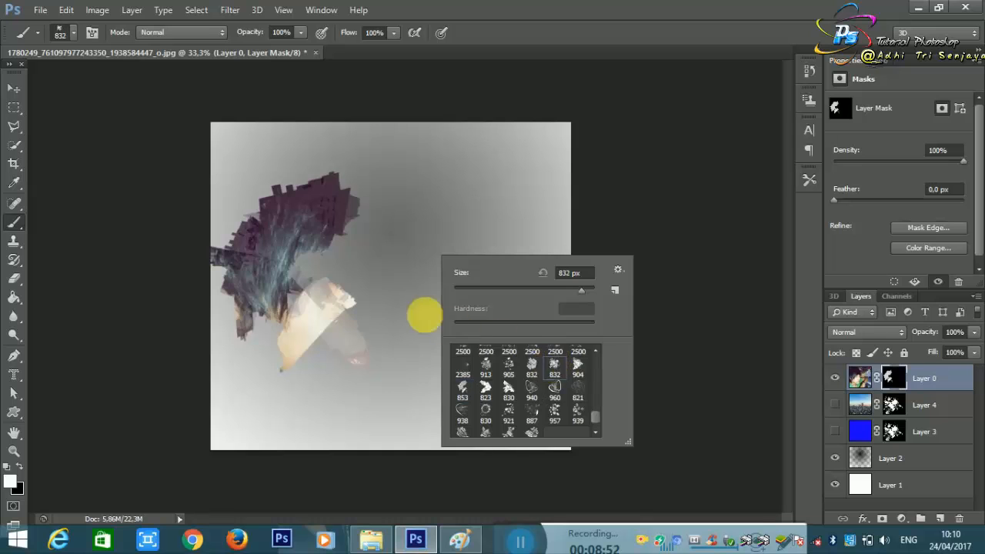
click(402, 297)
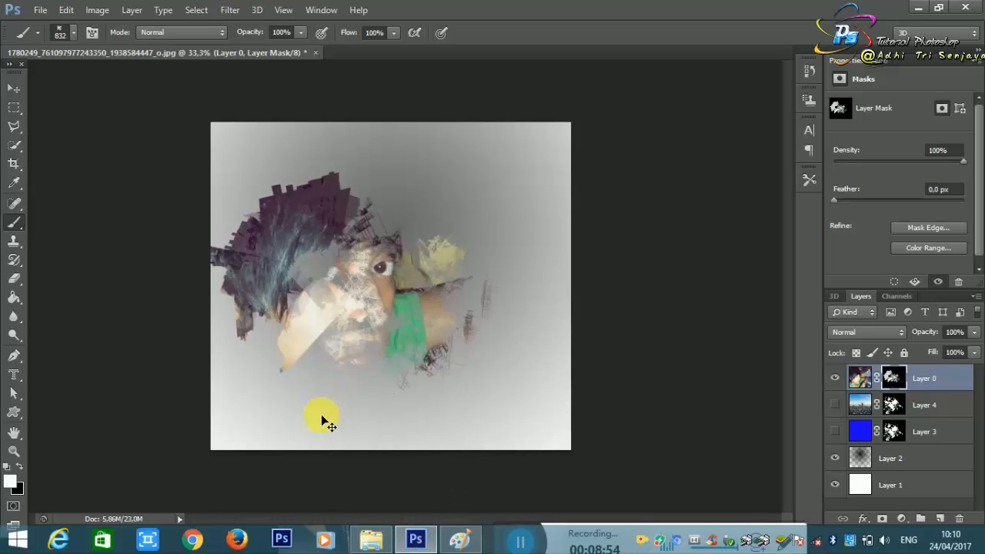
key(ctrl+alt+z)
key(ctrl+alt+z)
key(ctrl+alt+z)
click(346, 304)
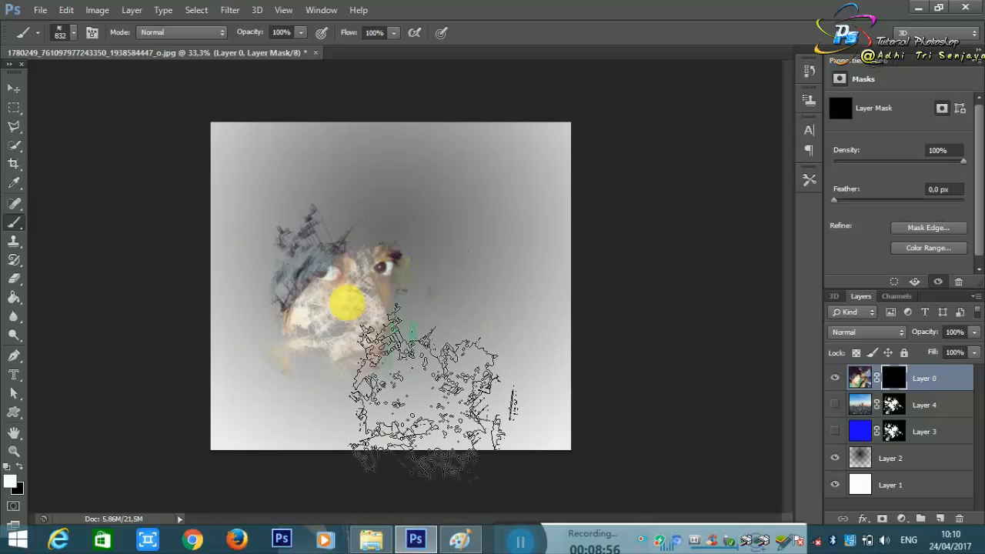
click(346, 304)
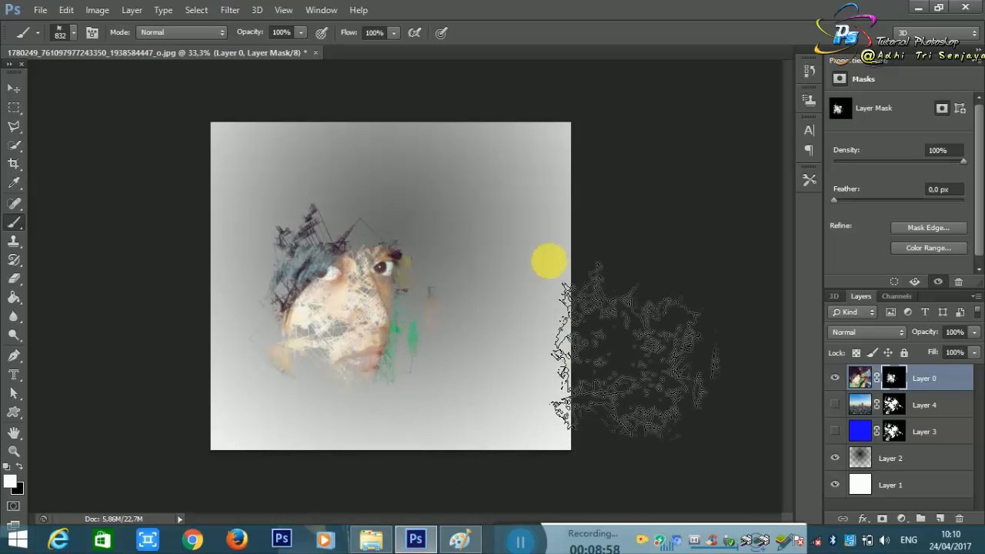
Step: Choose the 904 px brush preset, reduce it to 329 px, and stamp it above the right eye on Layer 0's mask
right_click(495, 220)
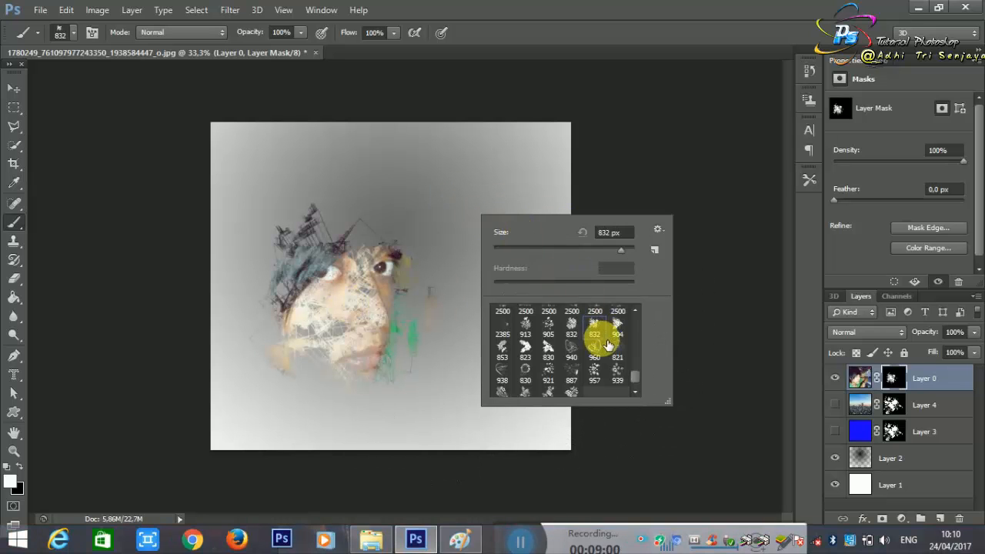
scroll(585, 336, up, 3)
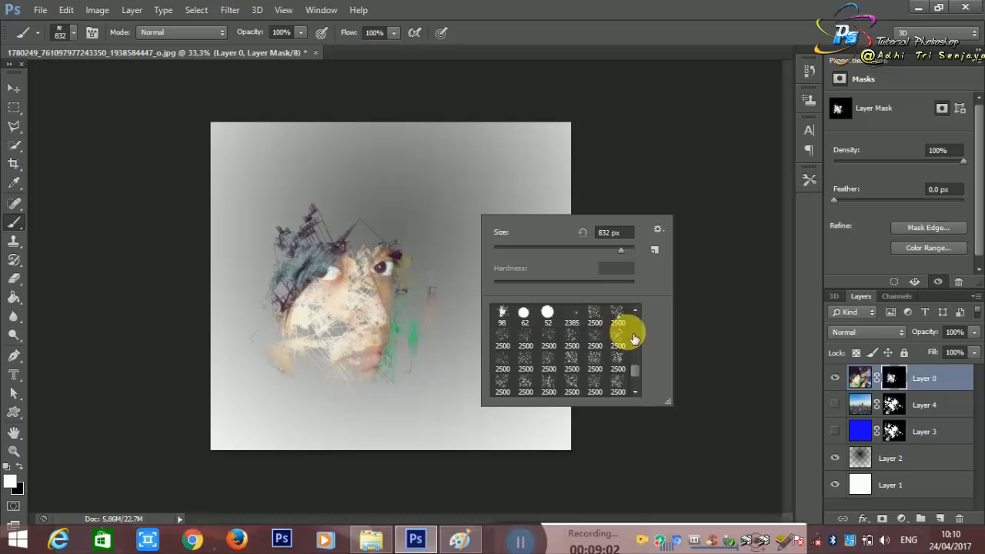
scroll(631, 343, down, 5)
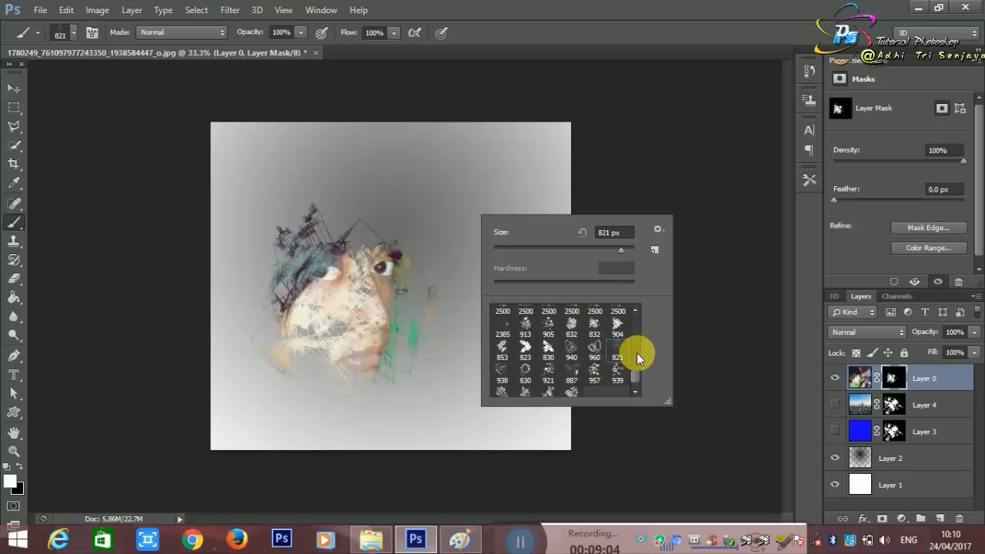
click(609, 251)
click(390, 191)
click(390, 191)
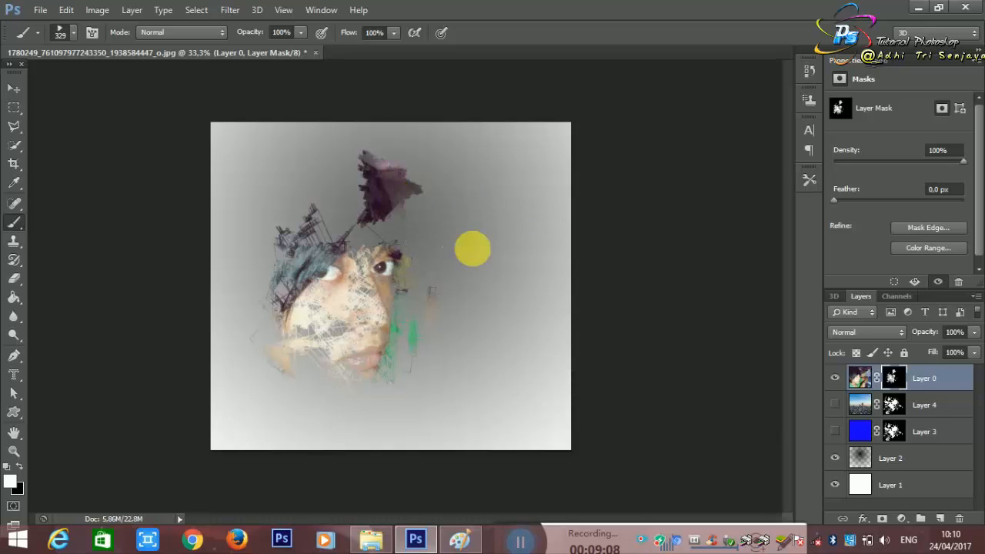
Step: Stamp the 823 px preset at 215 px right of the eyes and the 853 px preset at 288 px in the upper-left area of Layer 0's mask
right_click(481, 276)
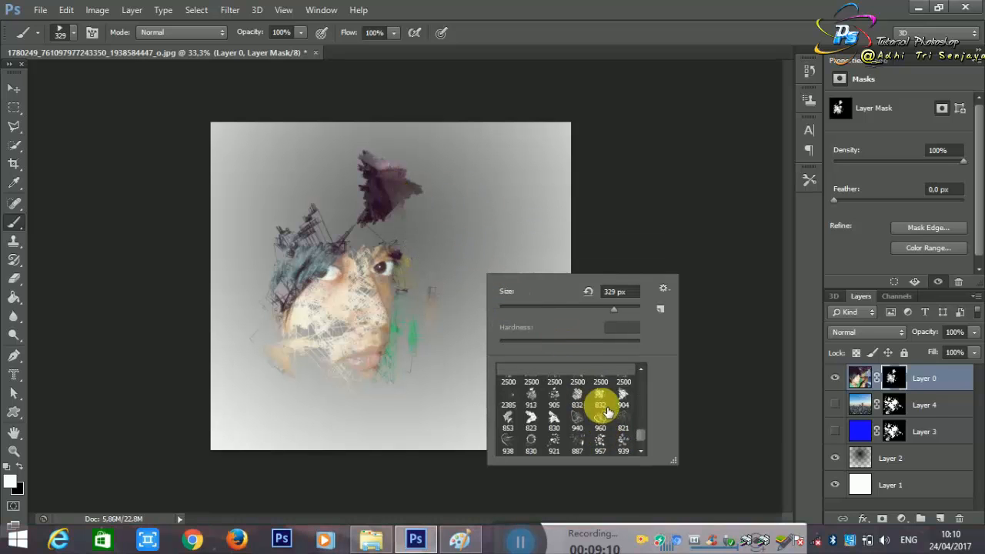
click(531, 420)
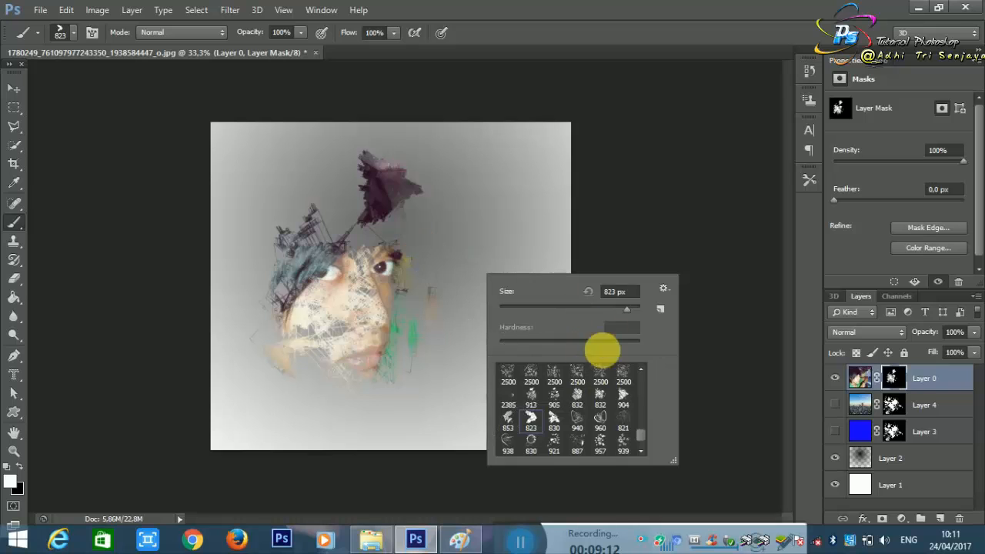
click(440, 240)
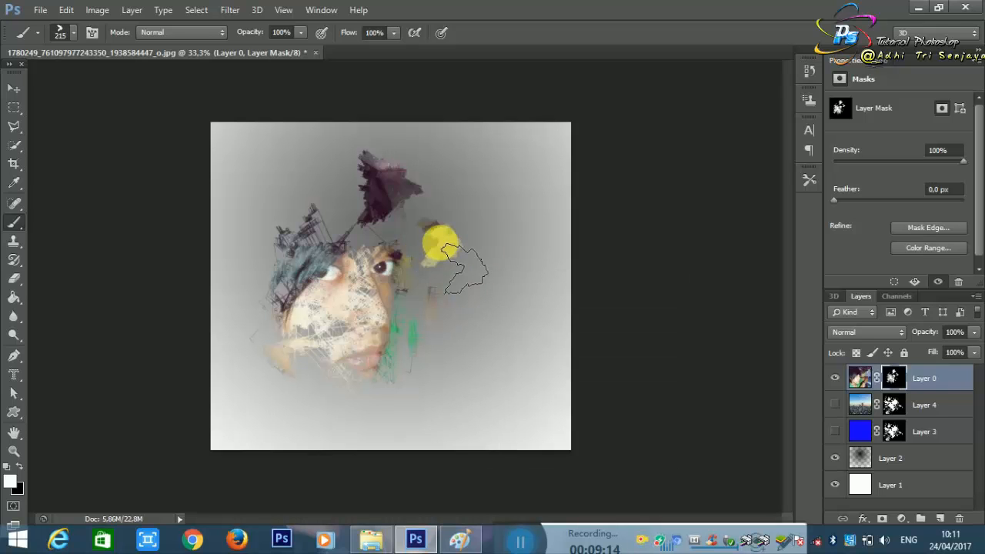
right_click(523, 323)
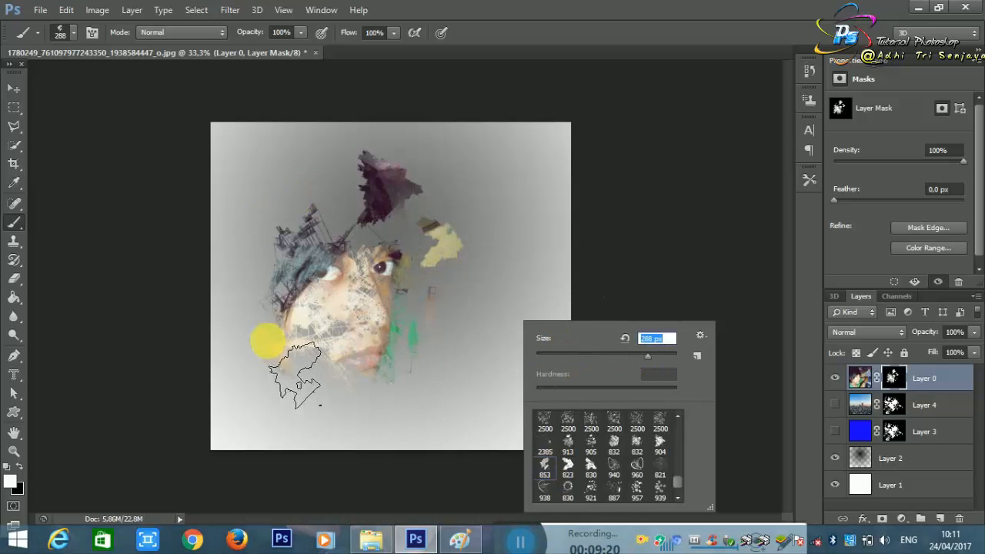
click(279, 218)
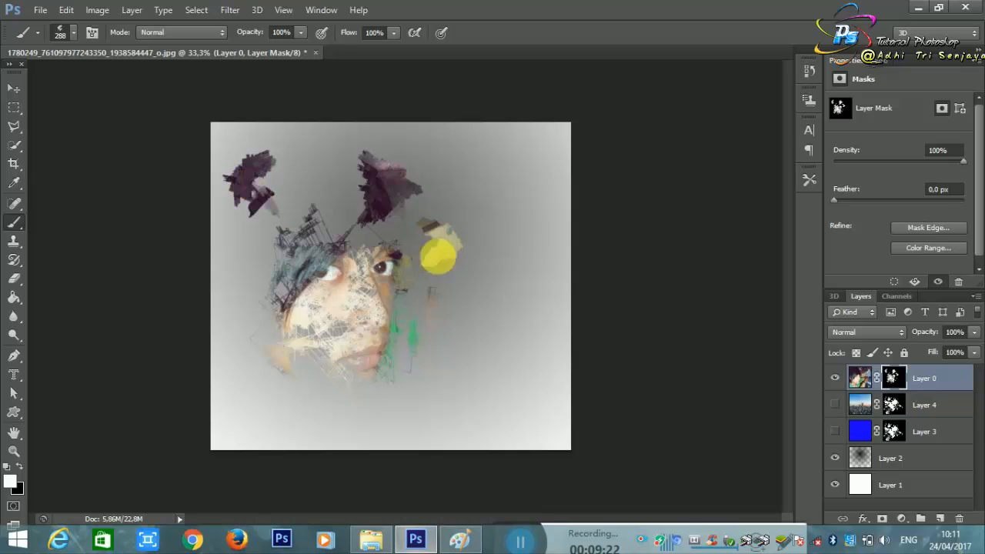
Step: Stamp the 913 px brush preset at 349 px around the jaw, left edge and hair on Layer 0's mask, undoing the stamp beside the chin
right_click(505, 325)
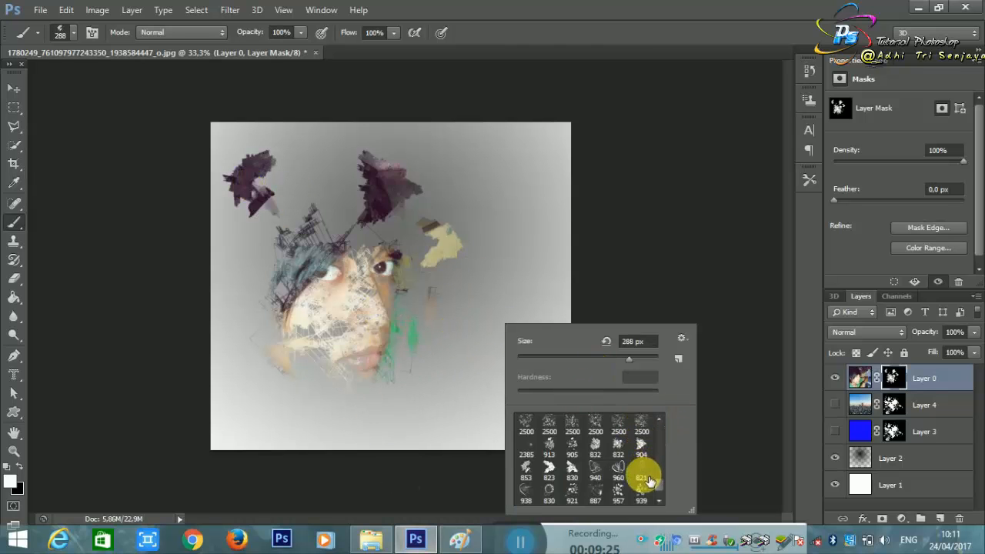
click(528, 474)
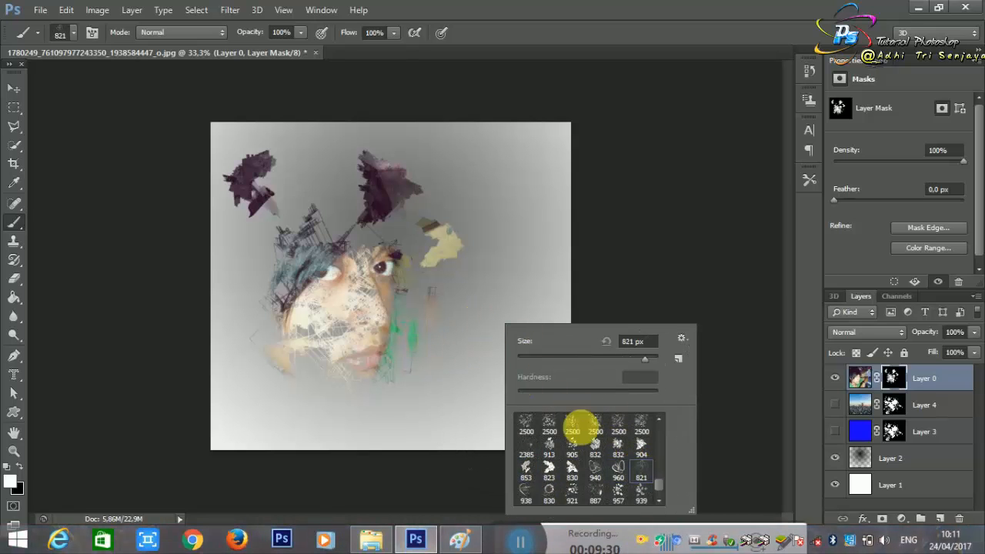
click(551, 450)
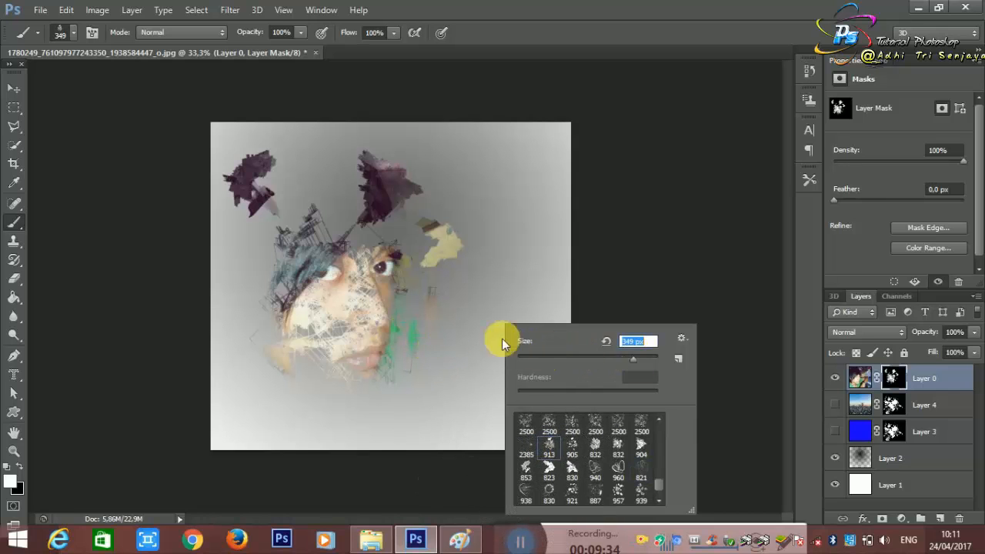
click(471, 325)
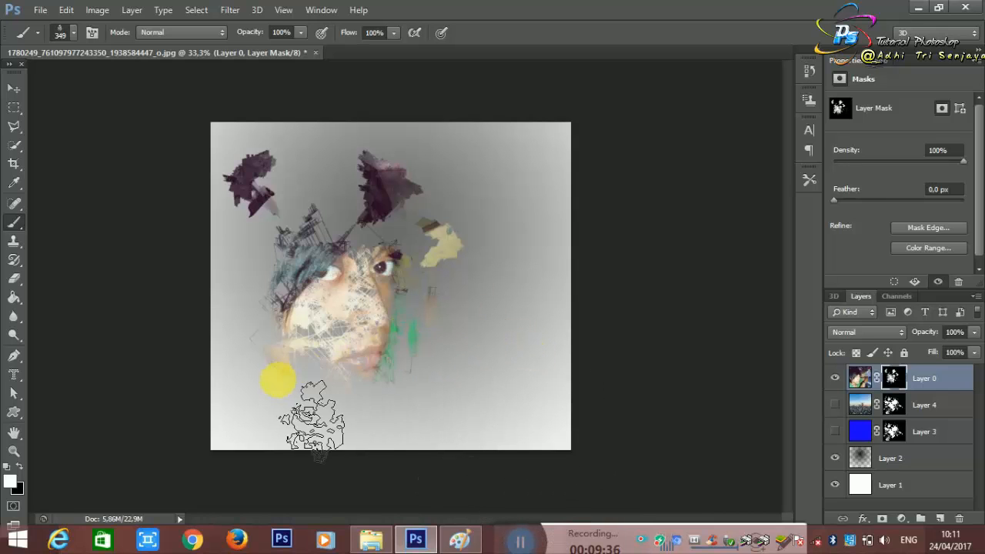
click(304, 393)
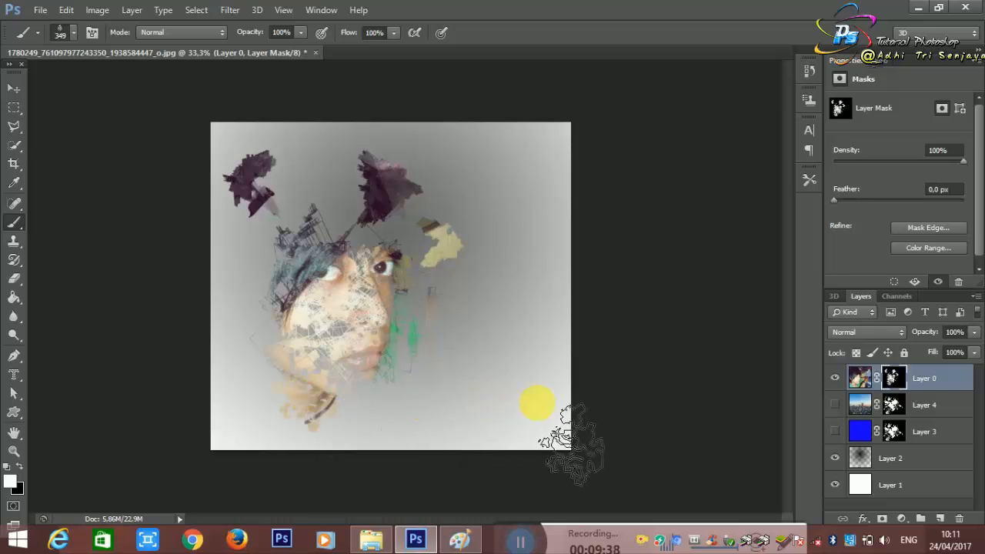
click(231, 317)
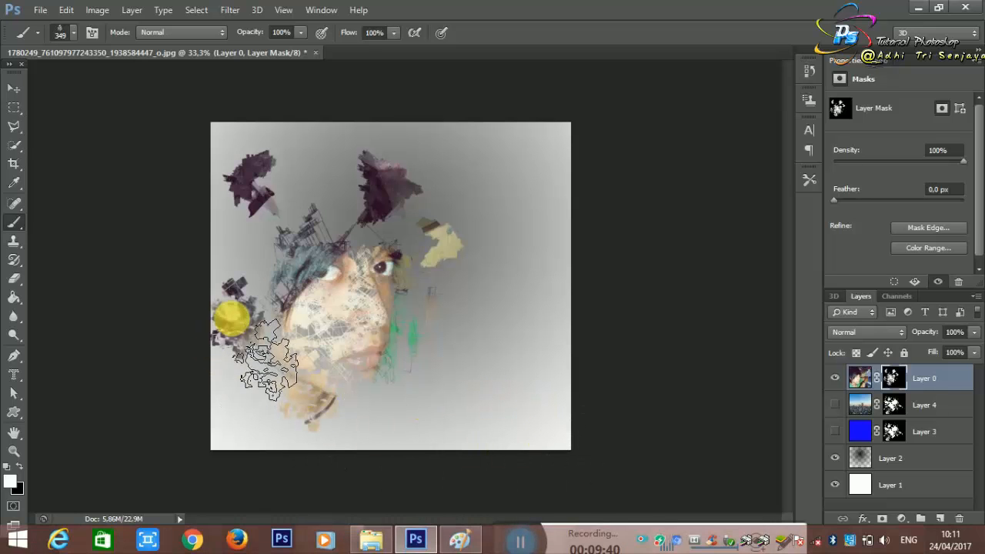
click(255, 244)
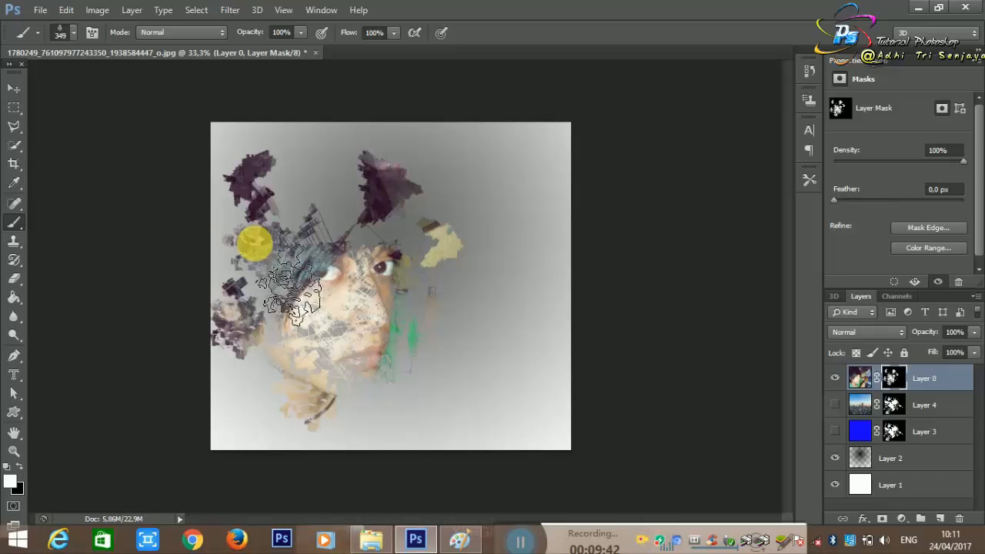
click(334, 227)
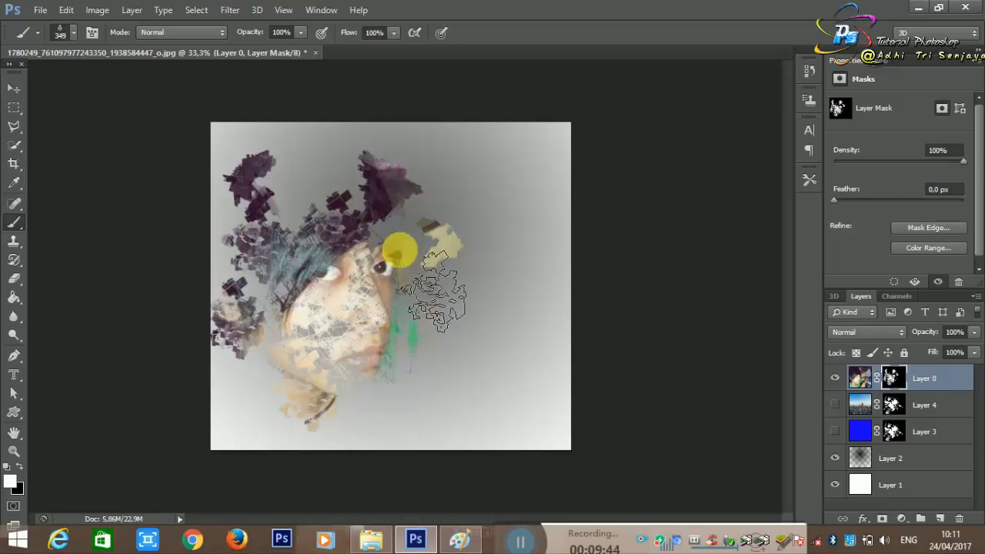
click(377, 400)
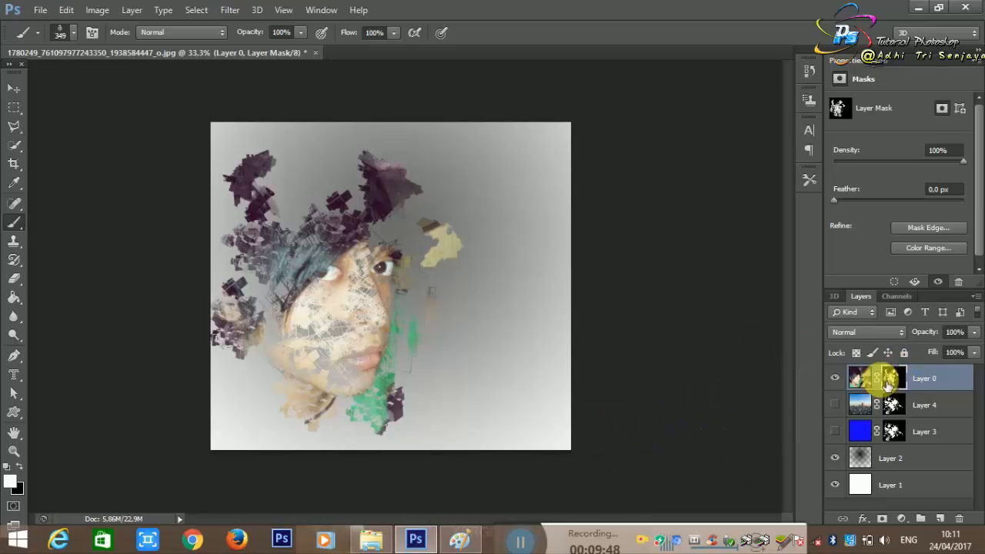
key(ctrl+z)
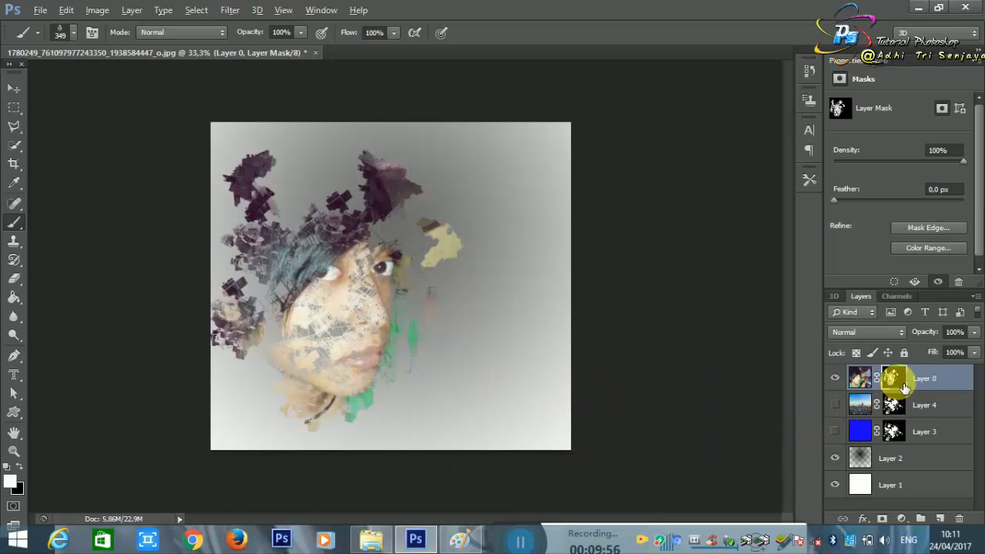
Step: Replace the masks of Layer 4 and Layer 3 with copies of Layer 0's mask and show both layers
drag(905, 387, 895, 406)
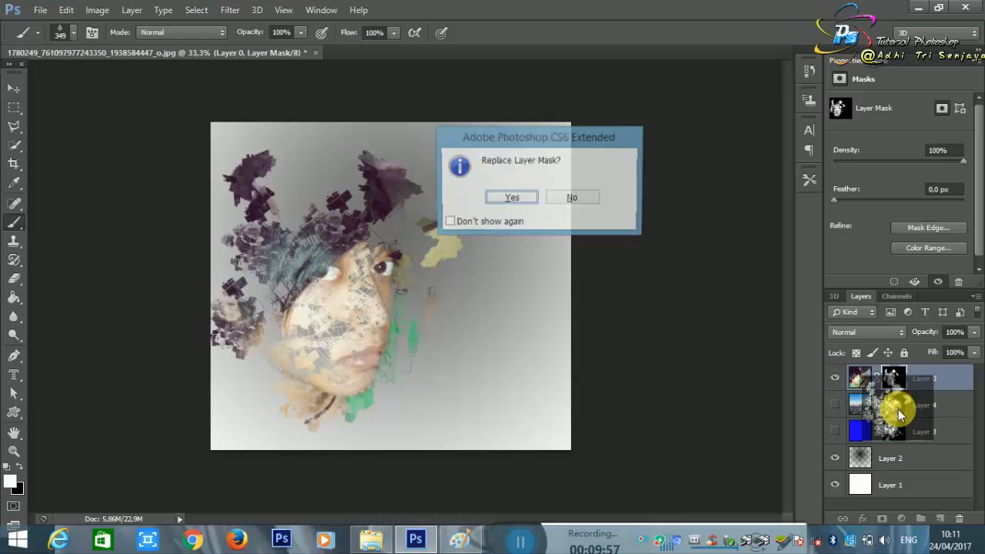
click(512, 198)
drag(899, 390, 897, 435)
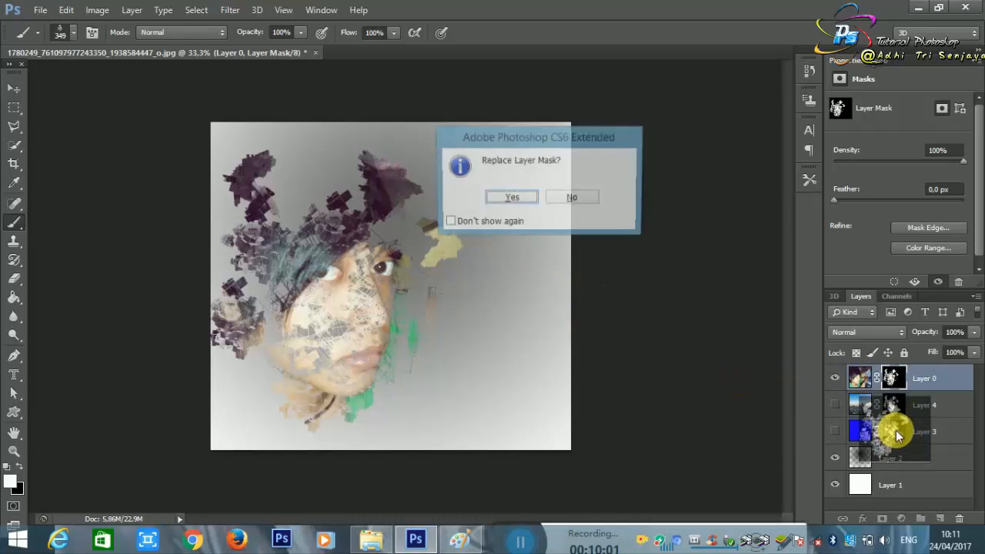
click(511, 198)
drag(834, 405, 837, 433)
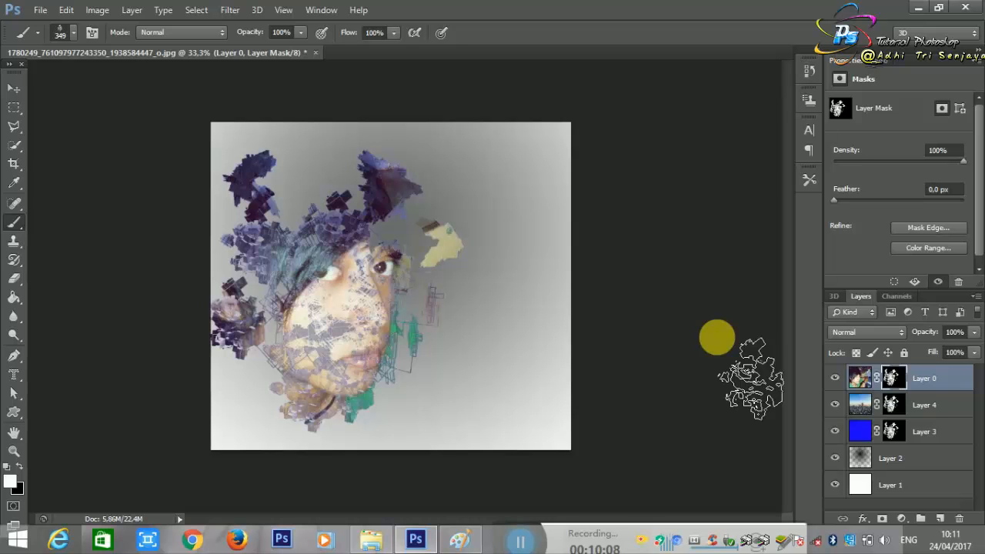
Step: Choose the 904 px brush preset and stamp it on the image's top-right corner of Layer 0's mask, undoing the first, lower stamp
right_click(632, 322)
right_click(549, 292)
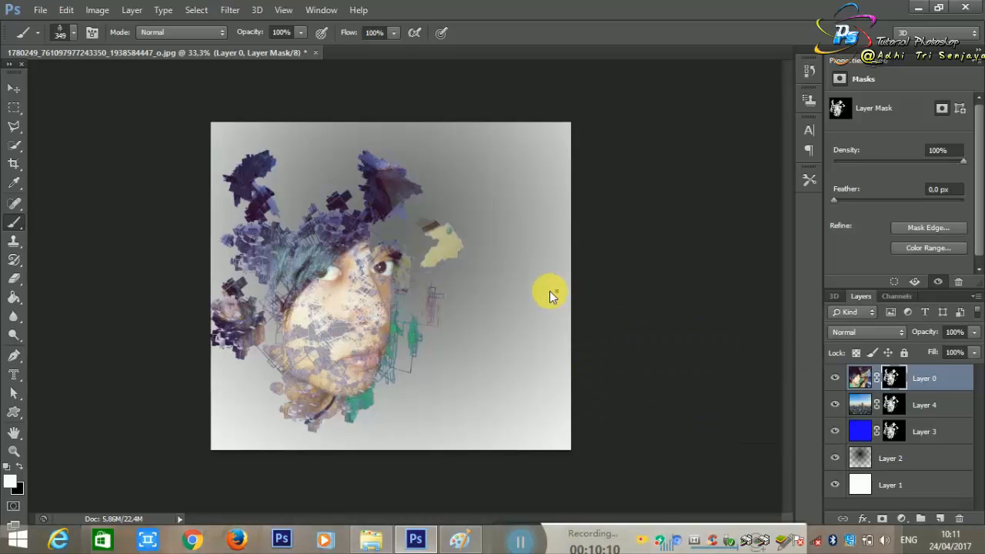
right_click(550, 291)
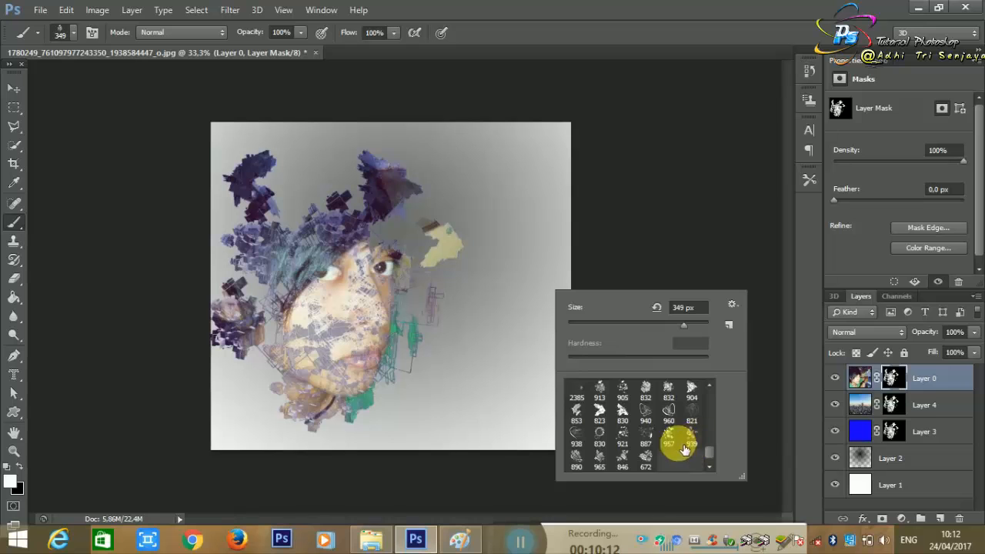
scroll(685, 450, up, 3)
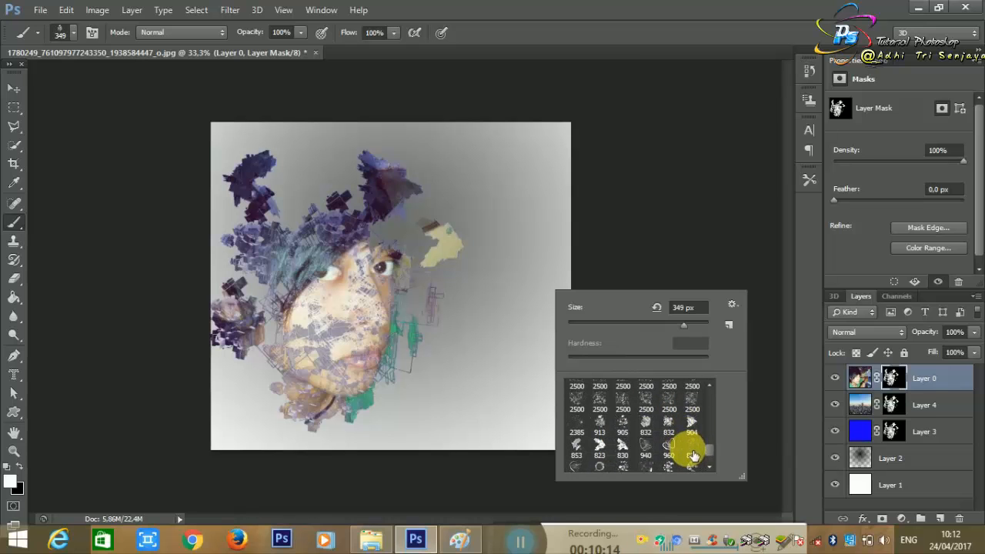
click(620, 132)
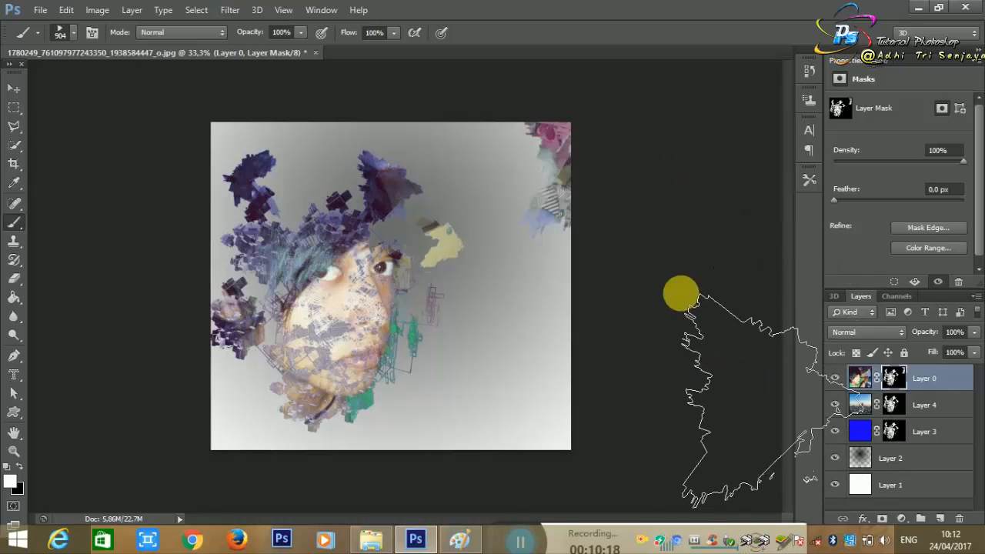
key(ctrl+z)
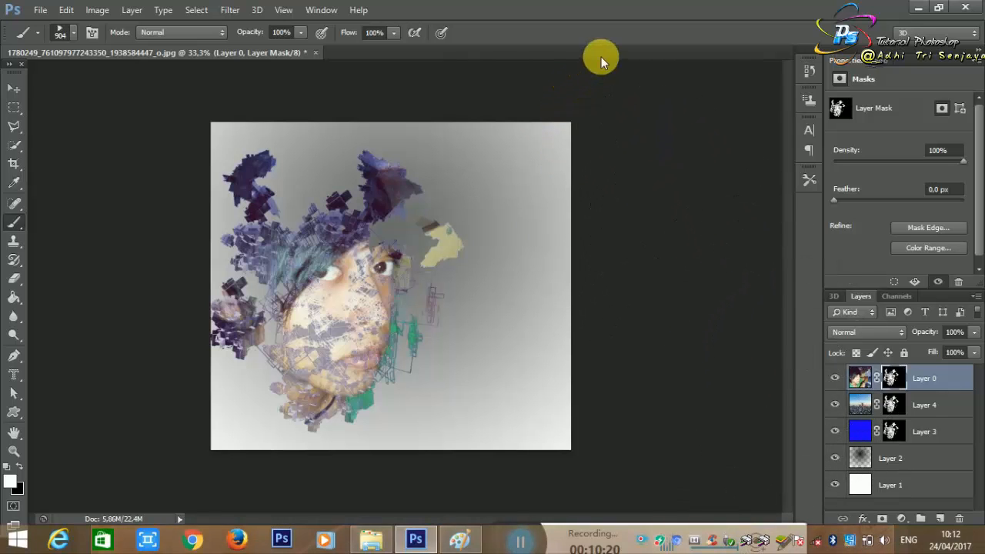
click(600, 77)
Step: Choose the 832 px brush preset and stamp it over the image's bottom-right corner on Layer 0's mask
right_click(685, 309)
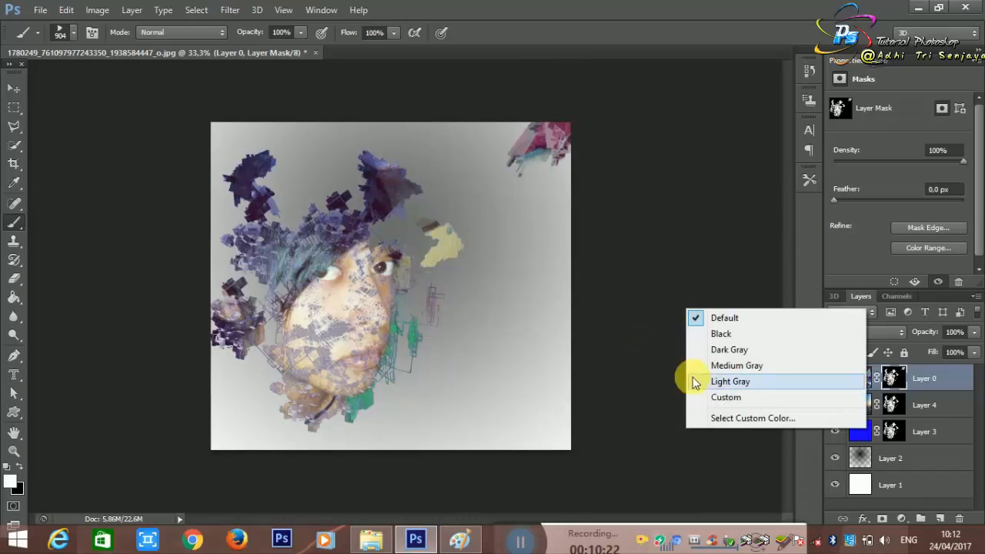
right_click(508, 275)
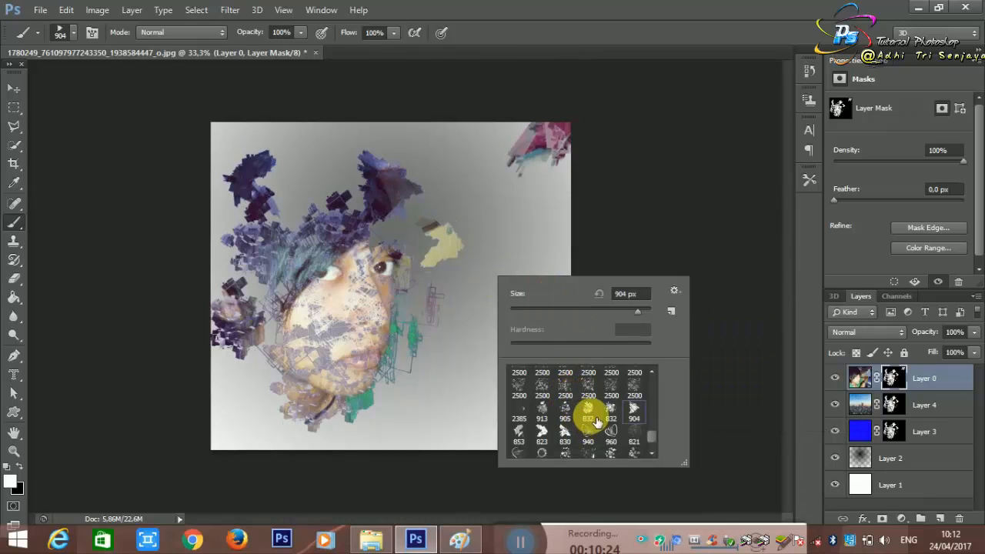
click(712, 159)
click(579, 470)
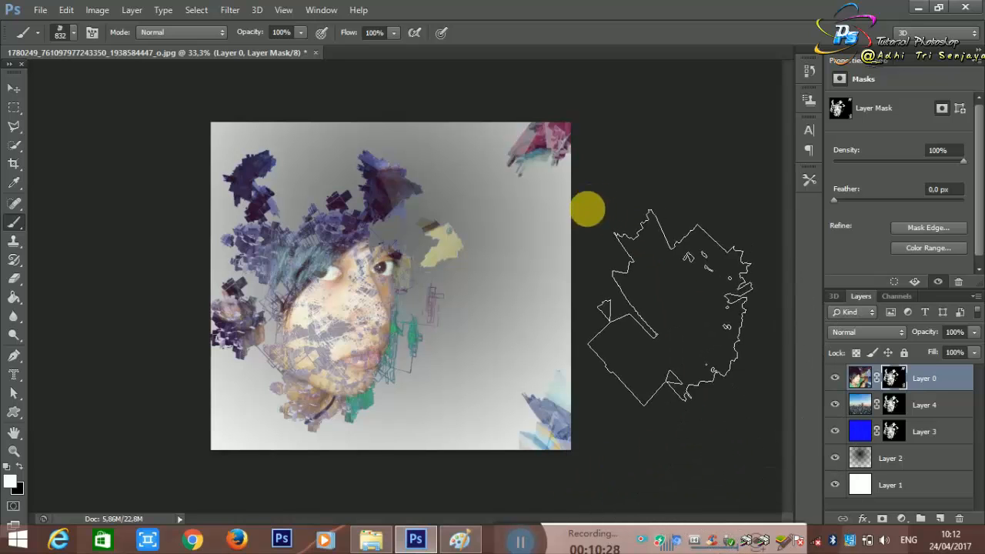
right_click(508, 211)
click(511, 210)
right_click(510, 210)
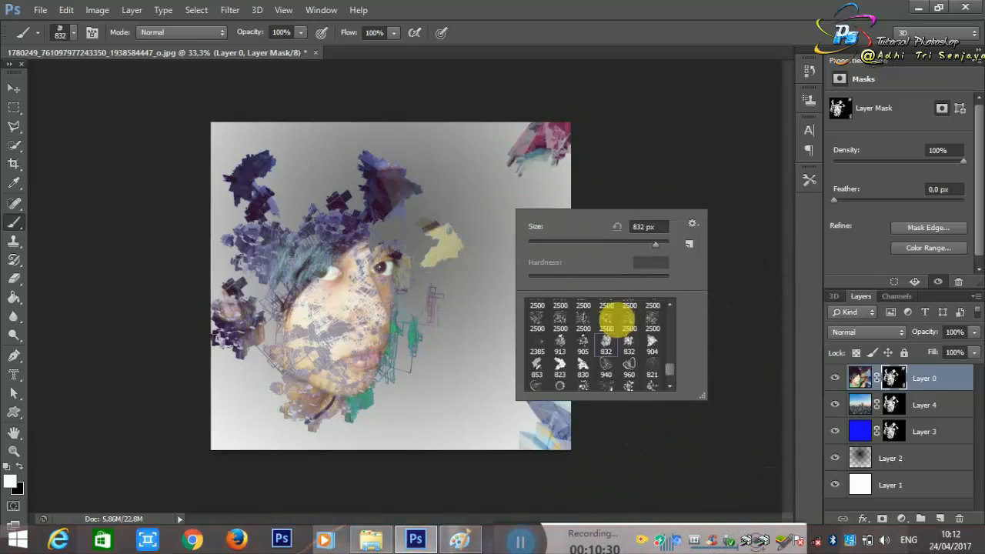
scroll(672, 361, down, 8)
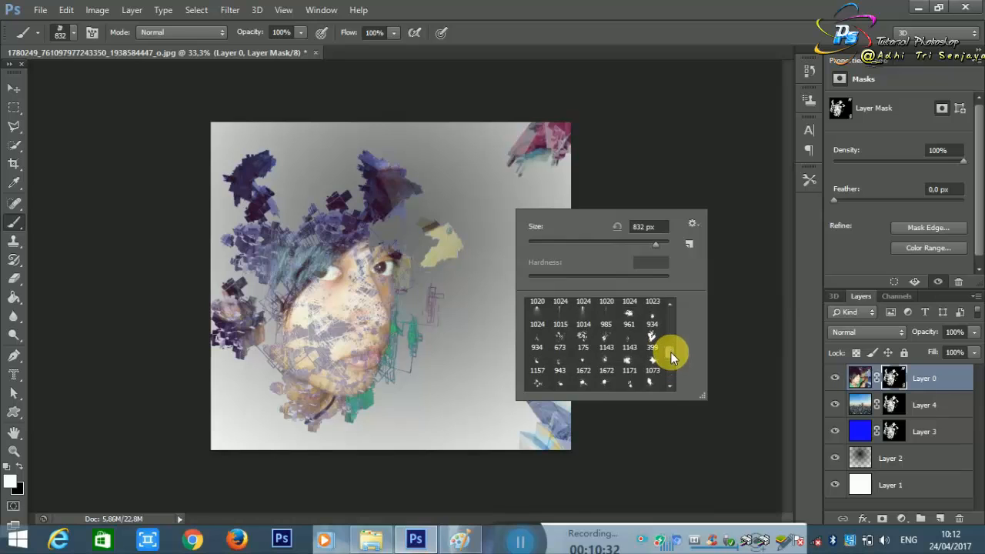
drag(675, 307, 678, 337)
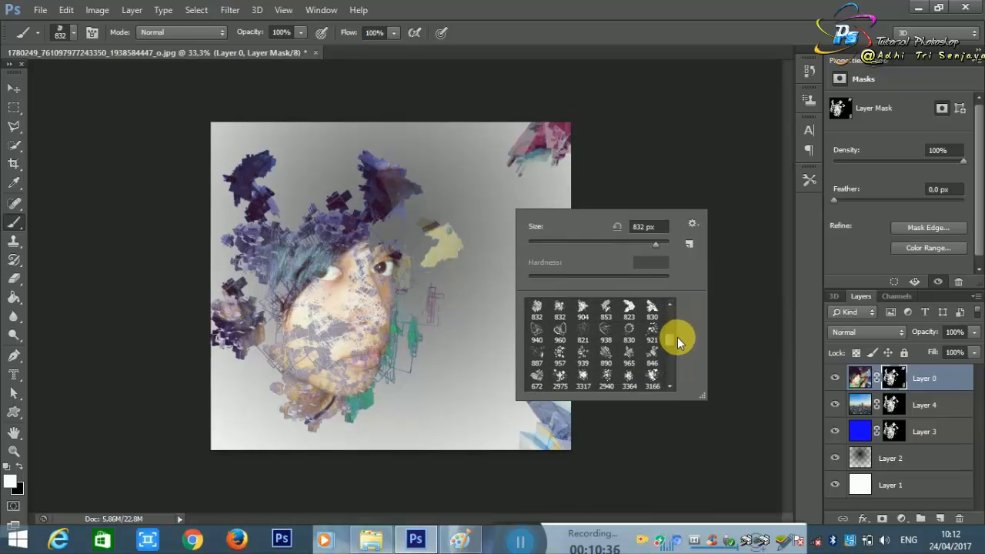
click(688, 154)
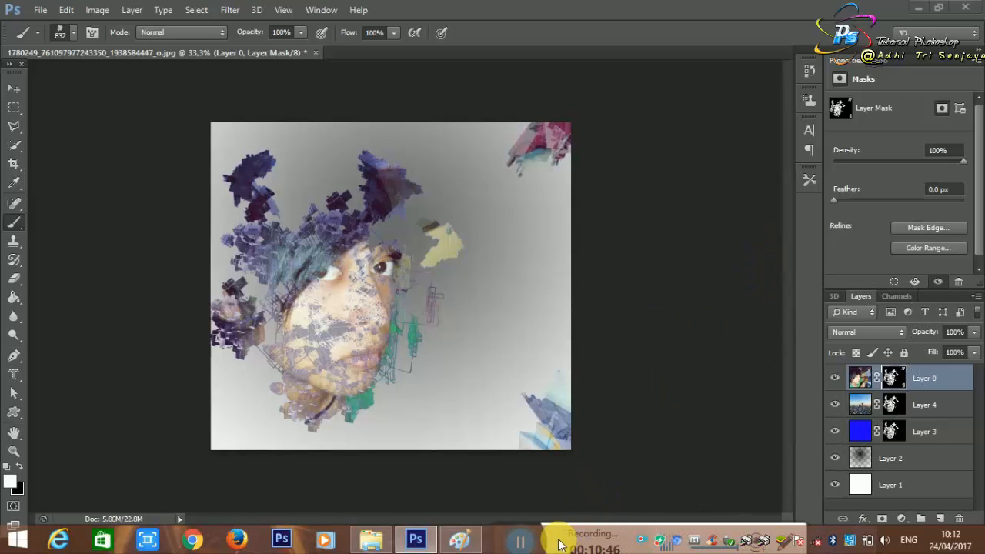
Step: Dock the Windows taskbar along the right edge of the screen and enlarge the portrait view to 50%
drag(611, 491, 792, 367)
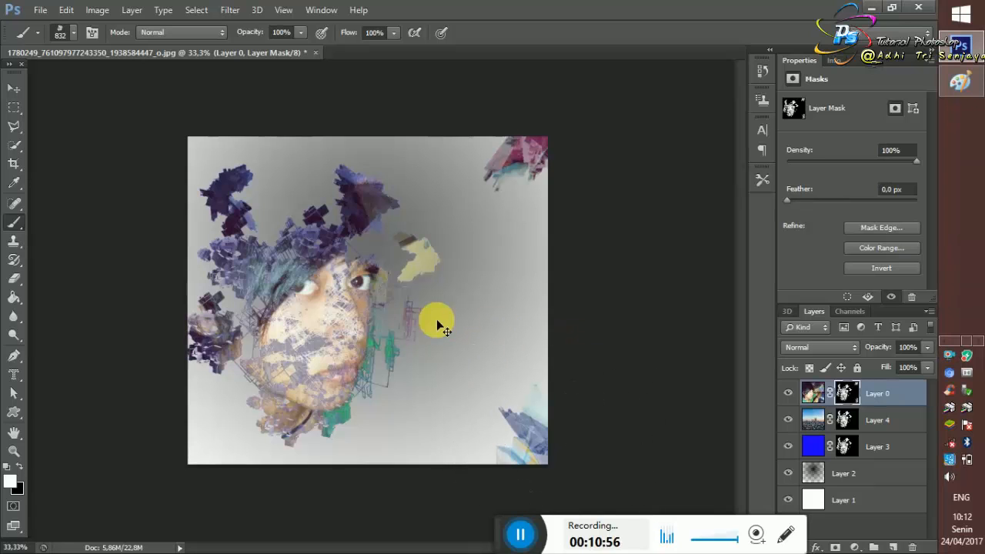
key(ctrl+plus)
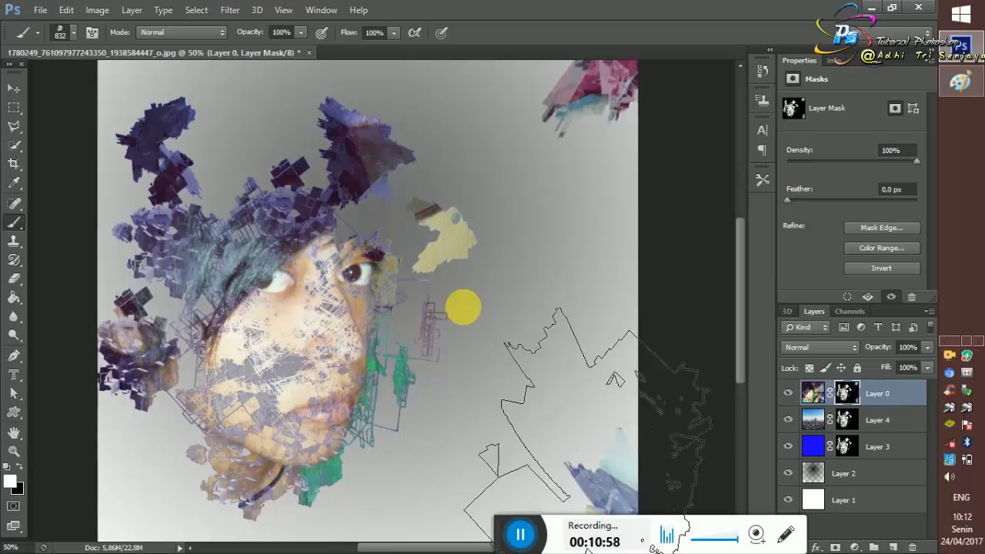